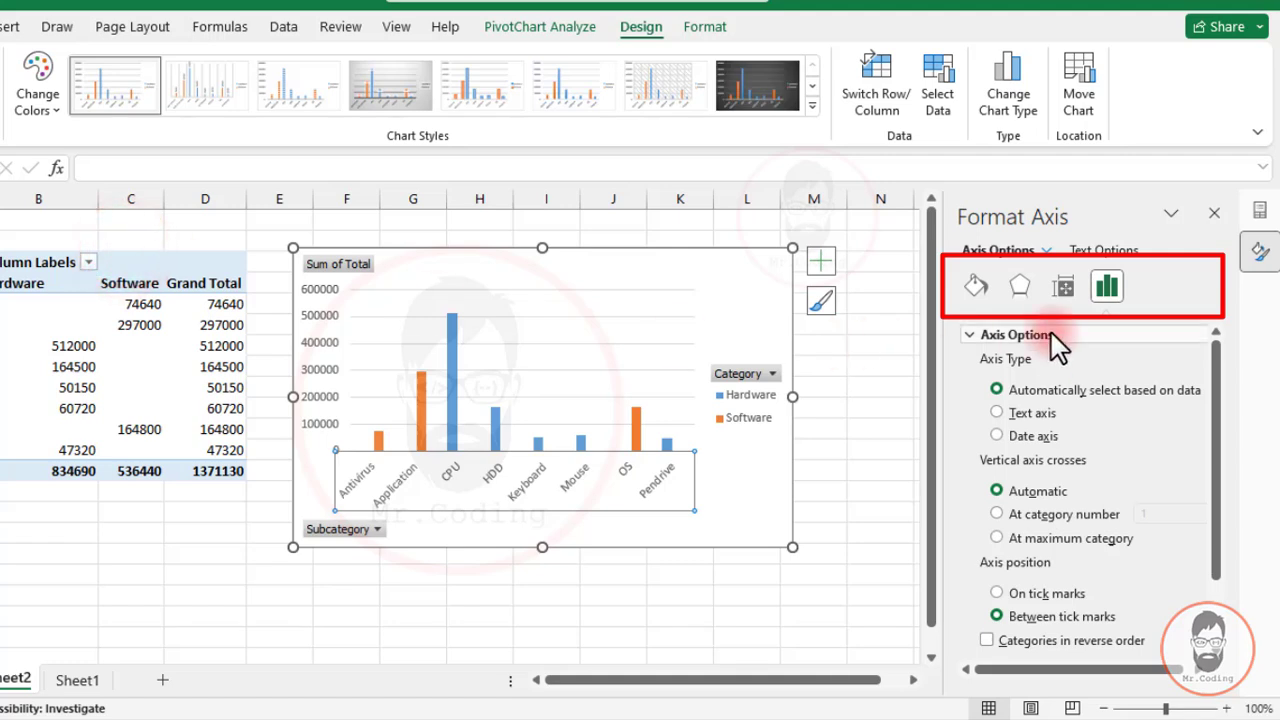
Examine the effects available for the chart's horizontal axis, expanding the 3-D Format, Soft Edges, Glow and Shadow settings
click(1110, 286)
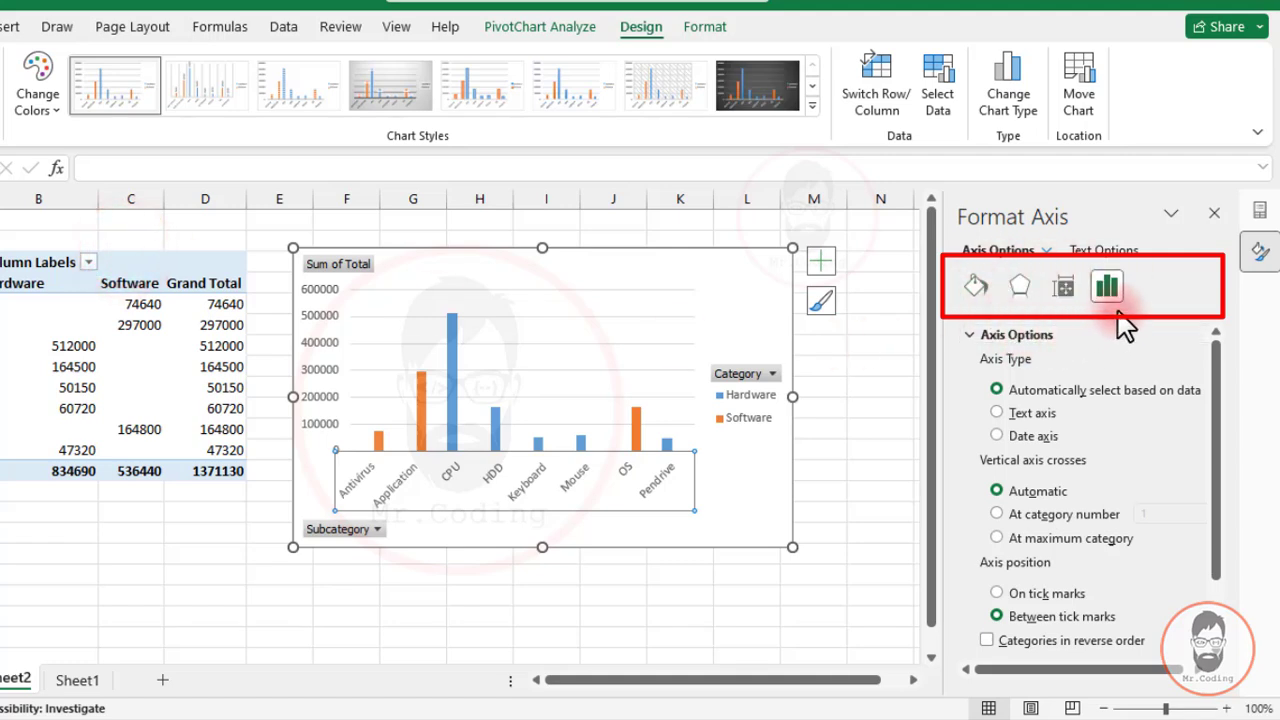
click(1018, 278)
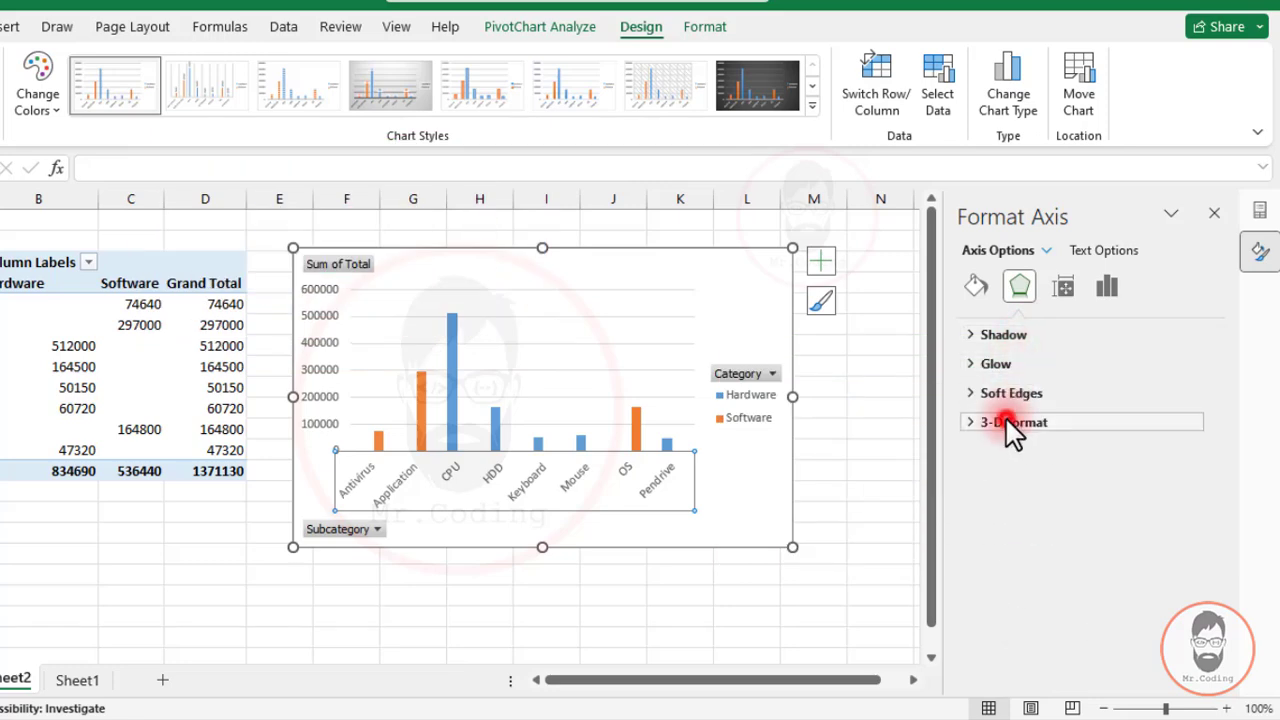
click(1006, 421)
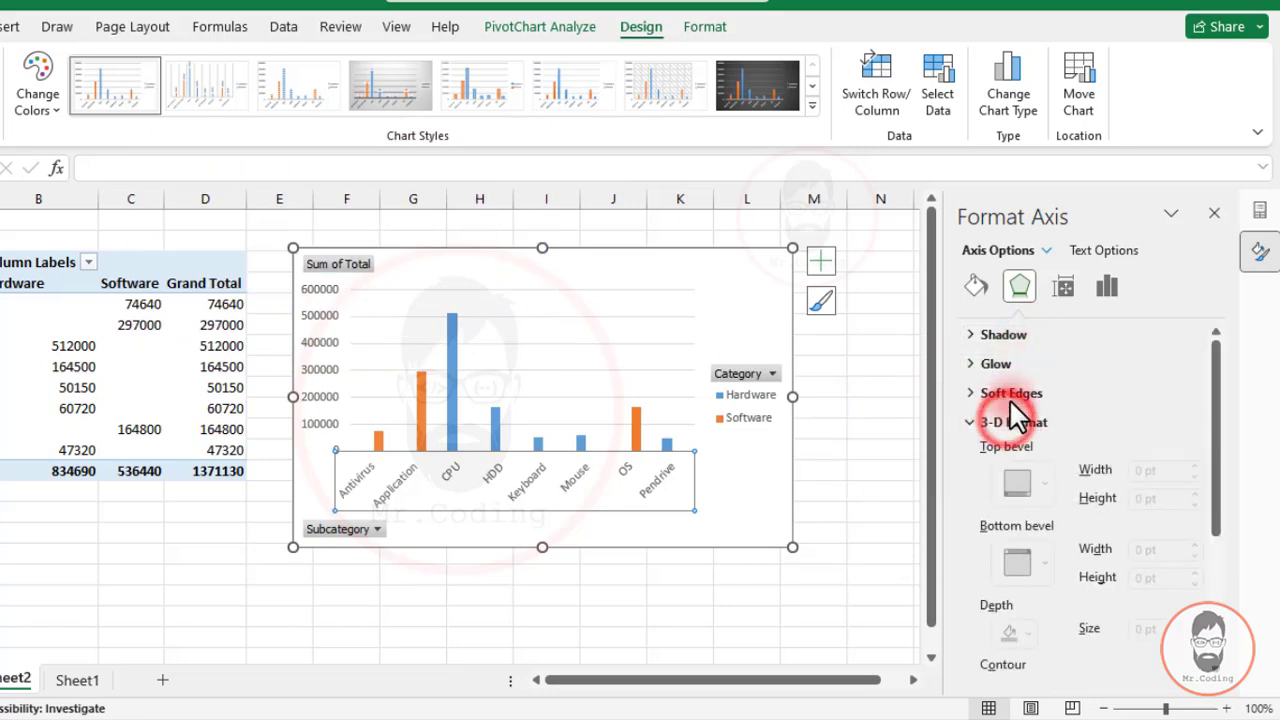
click(1010, 394)
click(998, 364)
click(1004, 336)
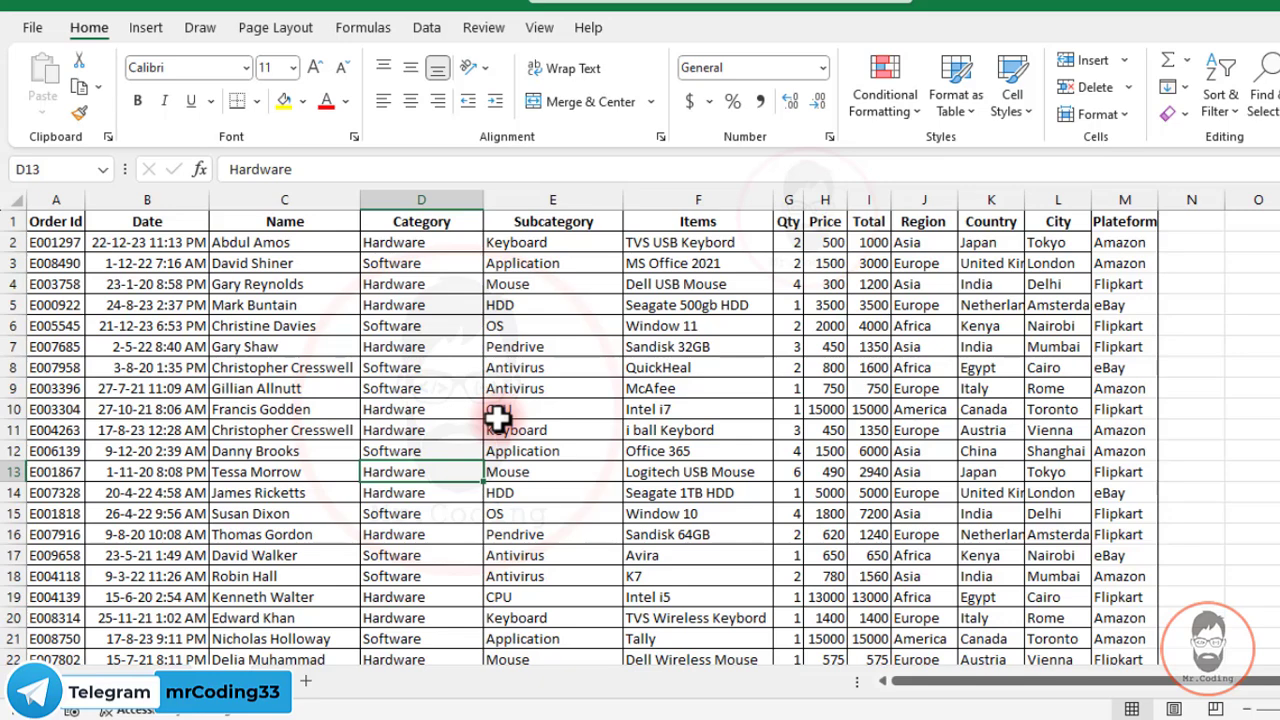
Insert a Clustered Column PivotChart from the pivot table on Sheet2 and place it beside the table
click(150, 681)
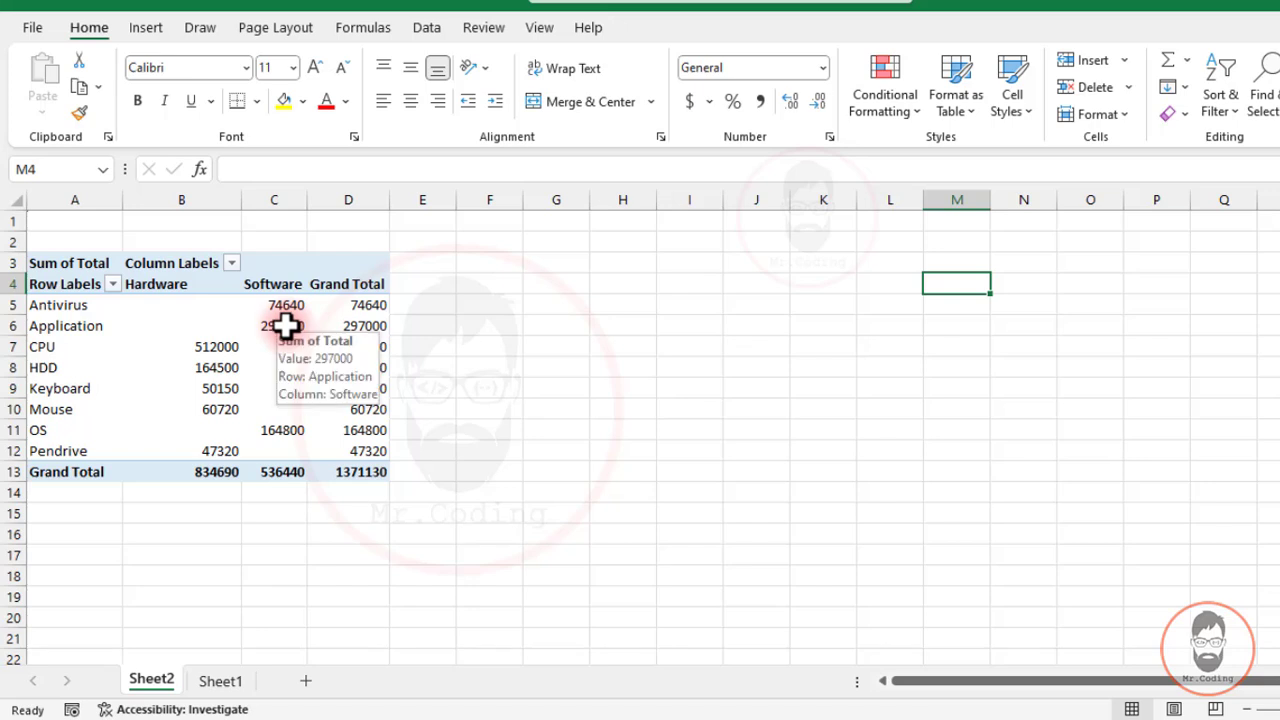
click(286, 325)
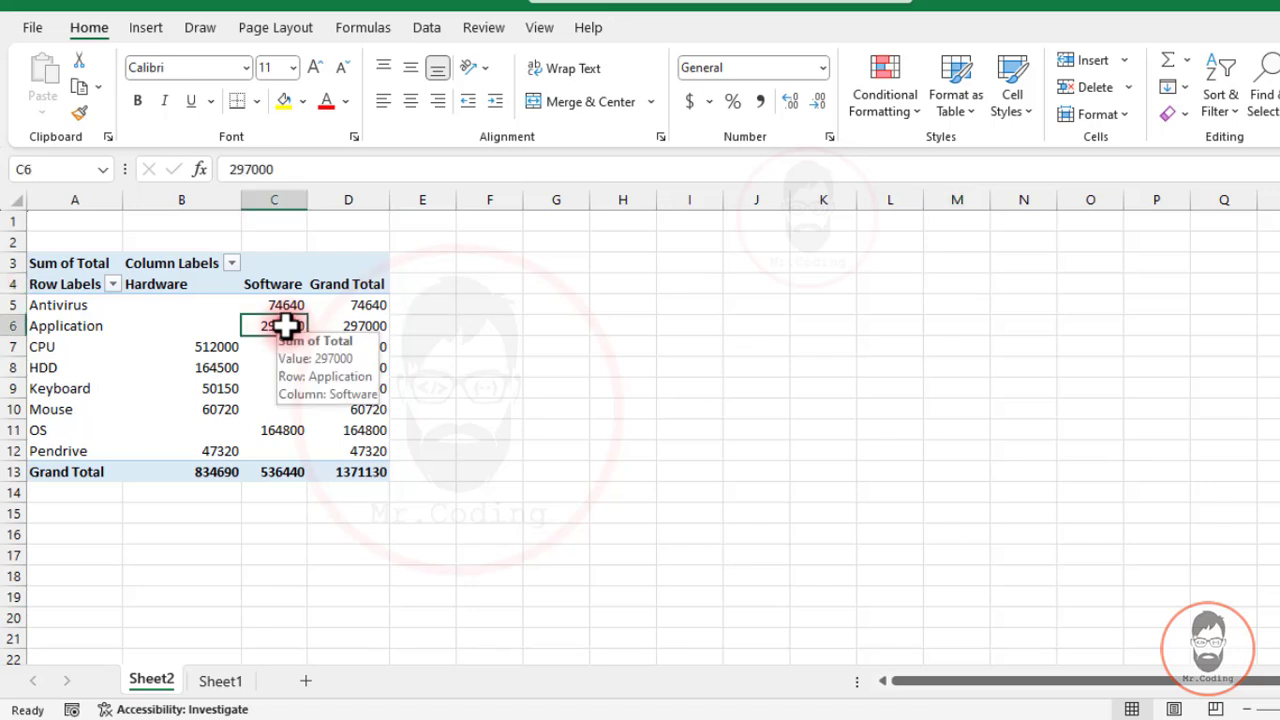
click(672, 34)
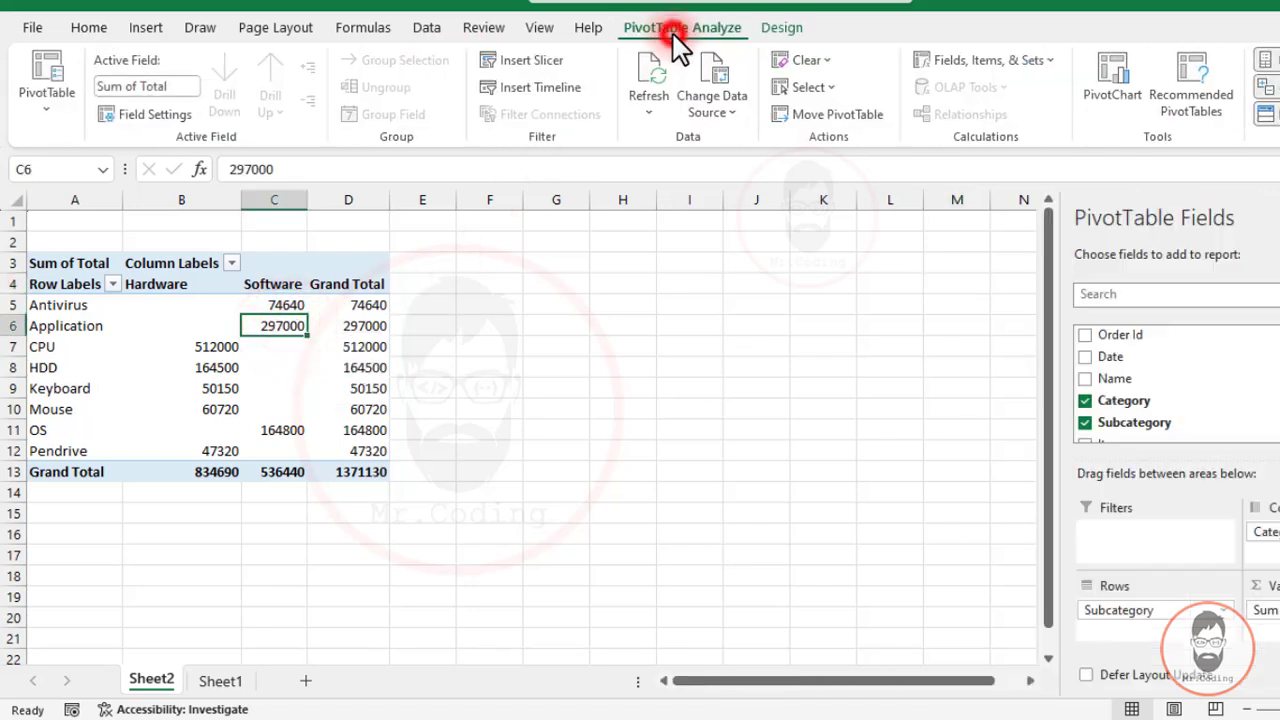
click(1115, 77)
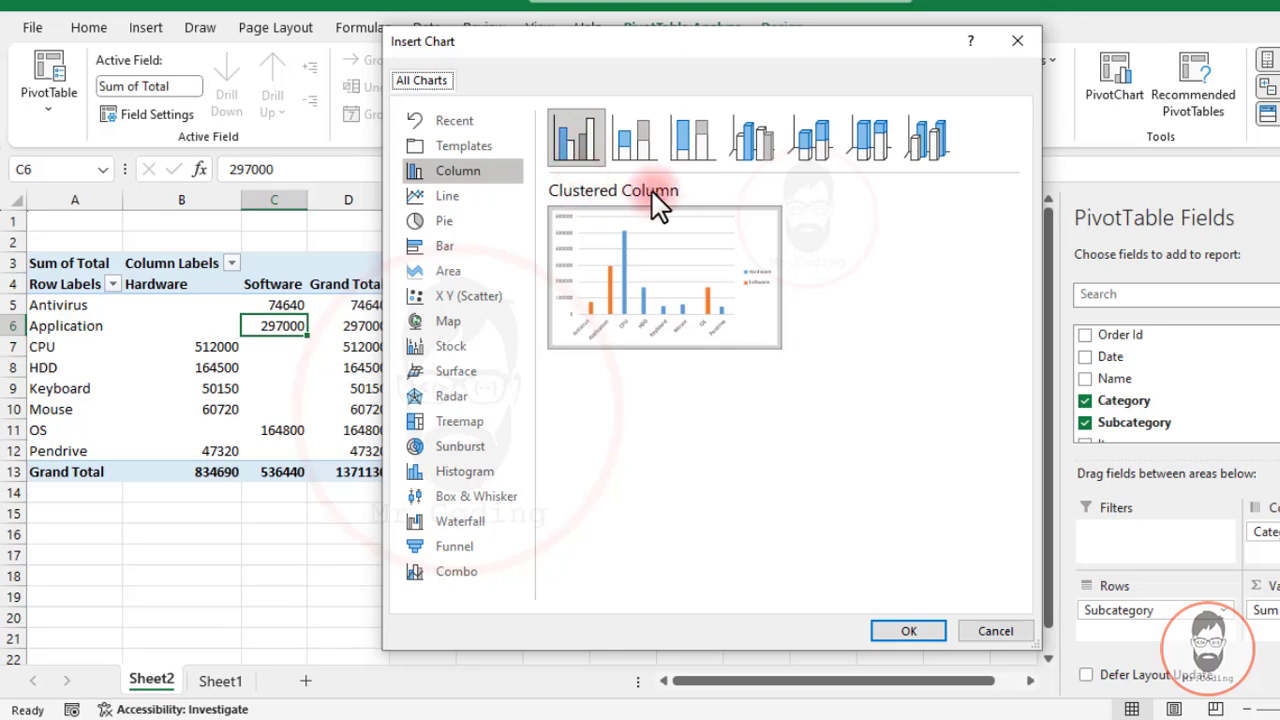
click(915, 630)
drag(735, 318, 871, 274)
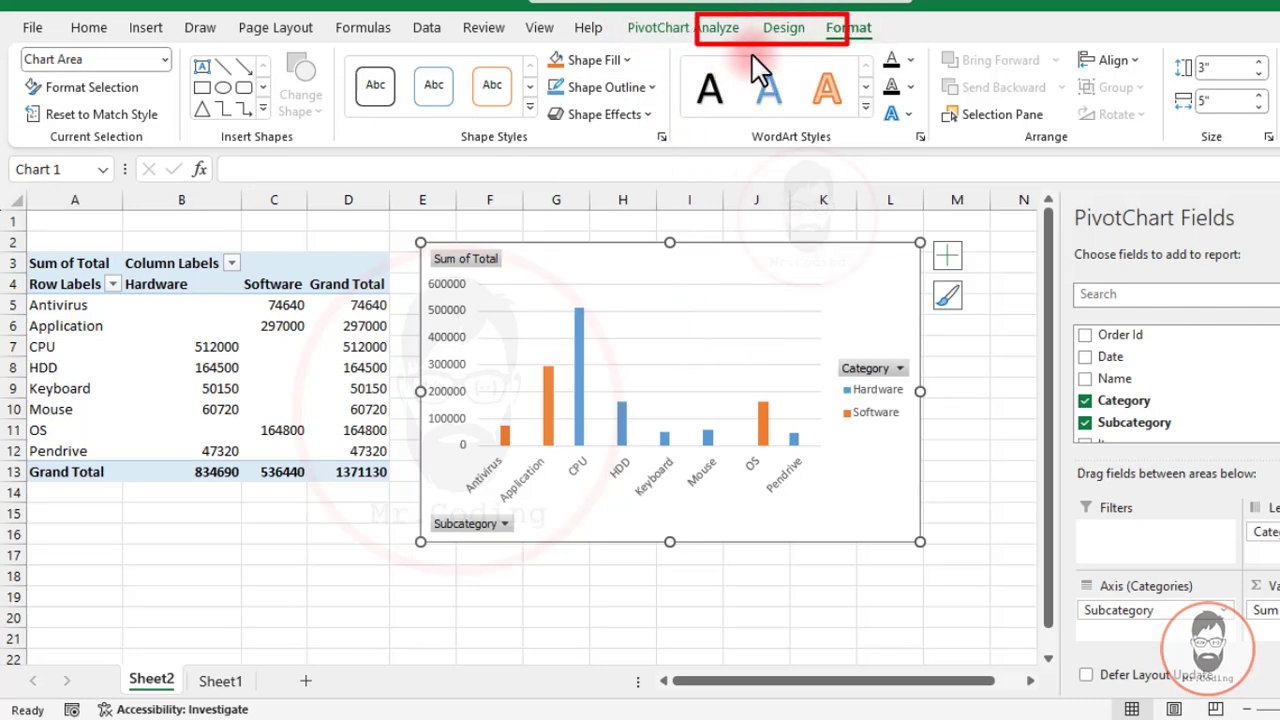
Open the additional axis options for the PivotChart and examine the axis type, position and alignment settings
click(785, 32)
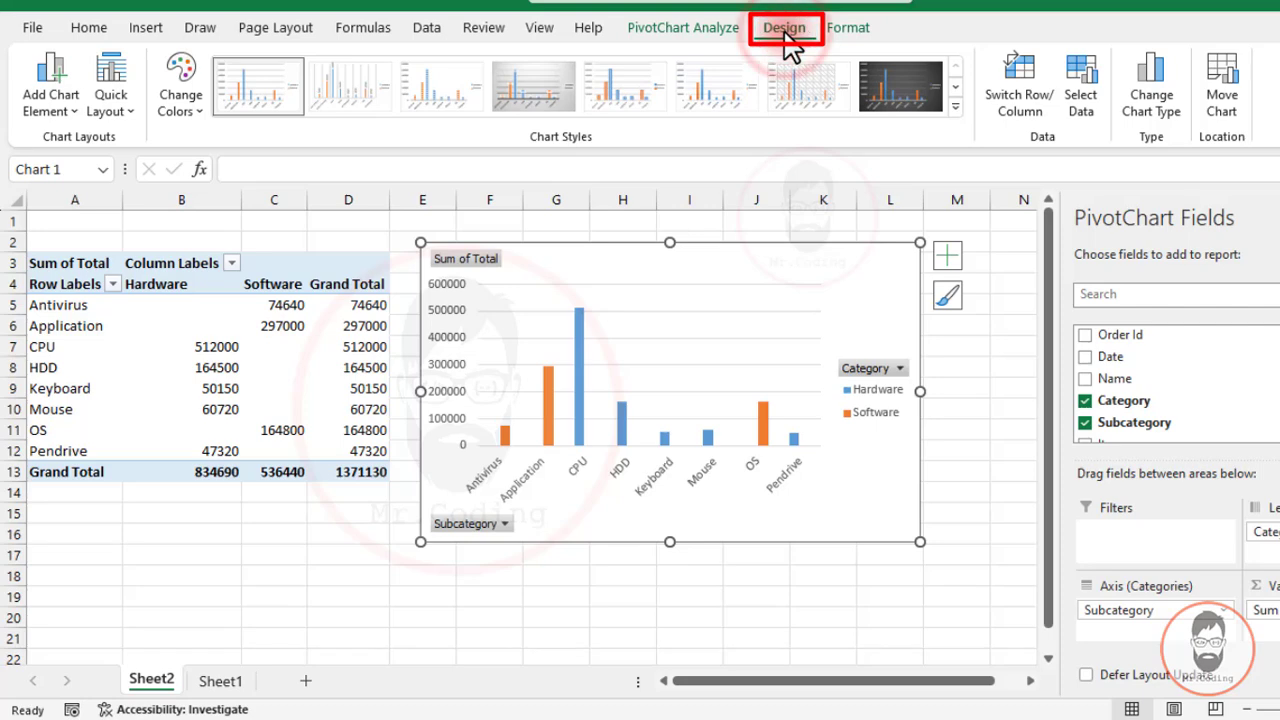
click(63, 106)
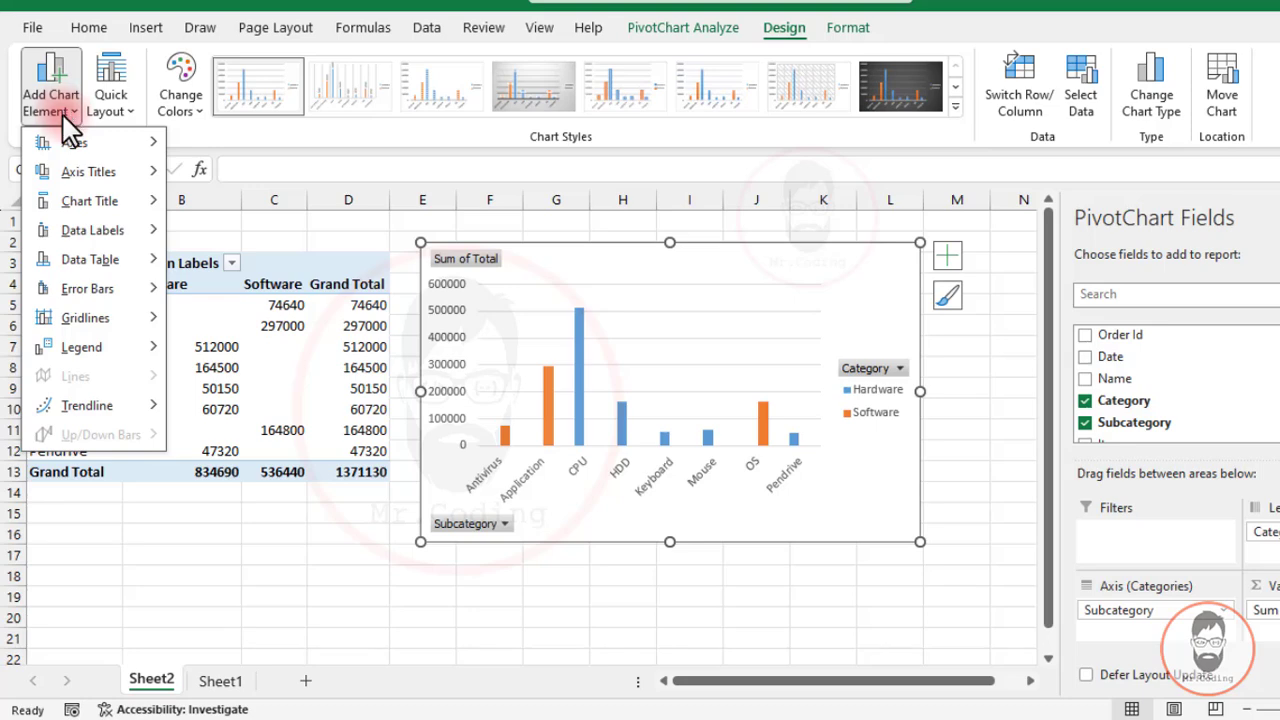
mouse_move(120, 137)
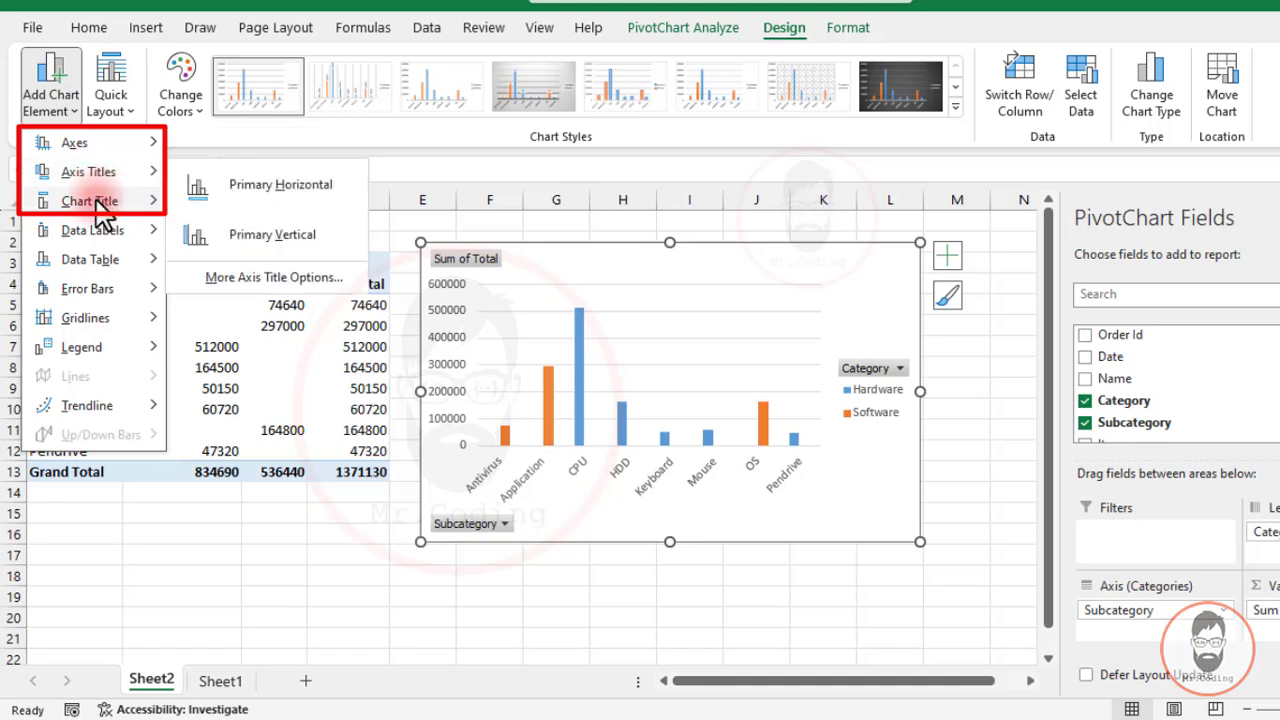
mouse_move(97, 188)
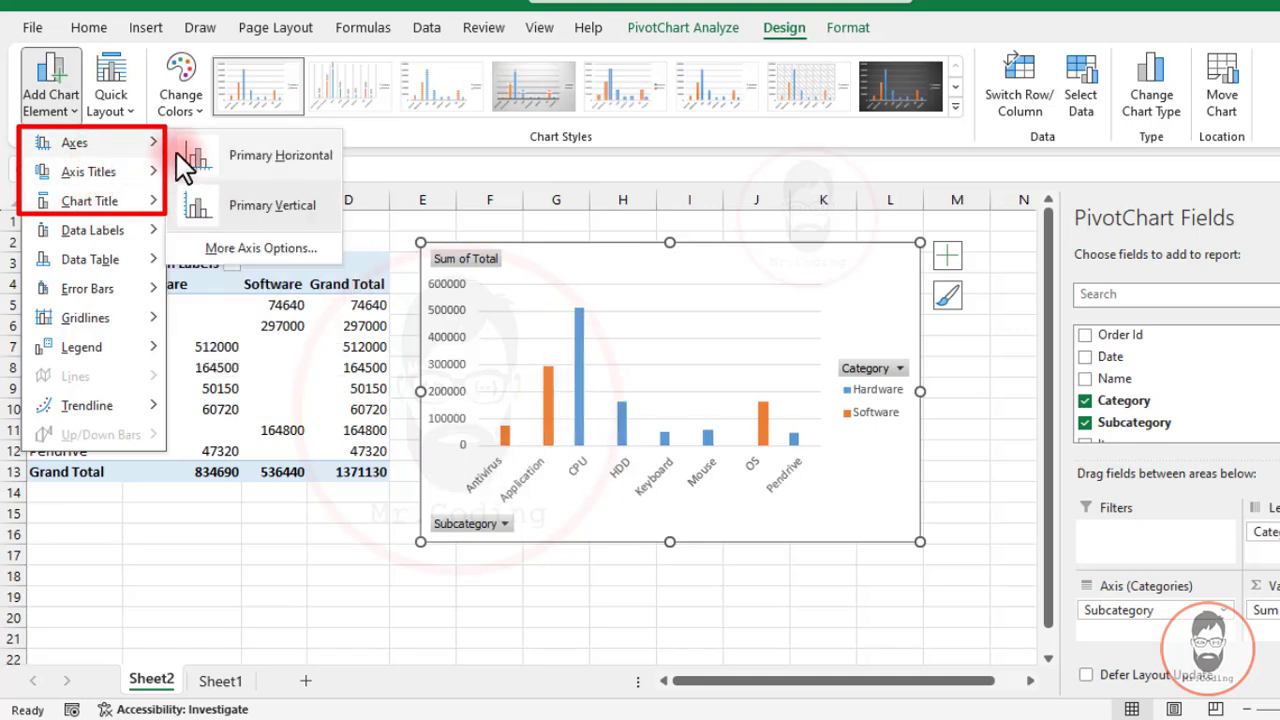
click(262, 249)
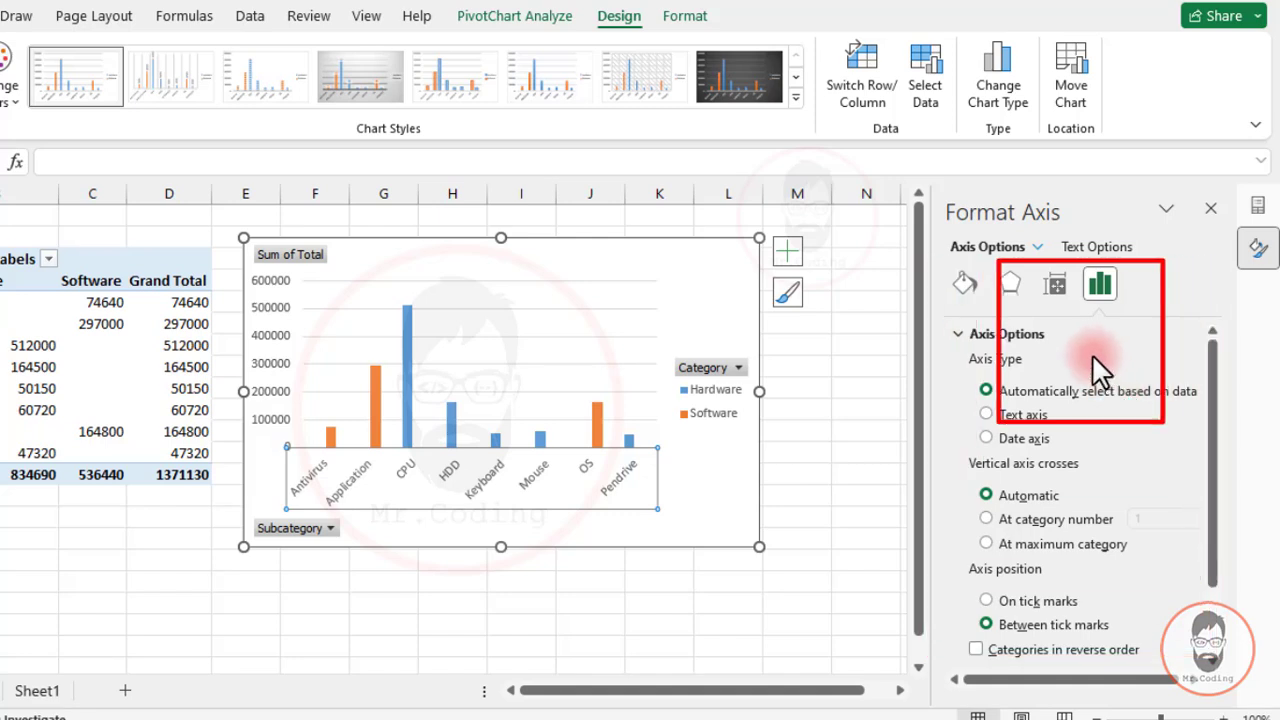
click(1055, 284)
click(1099, 284)
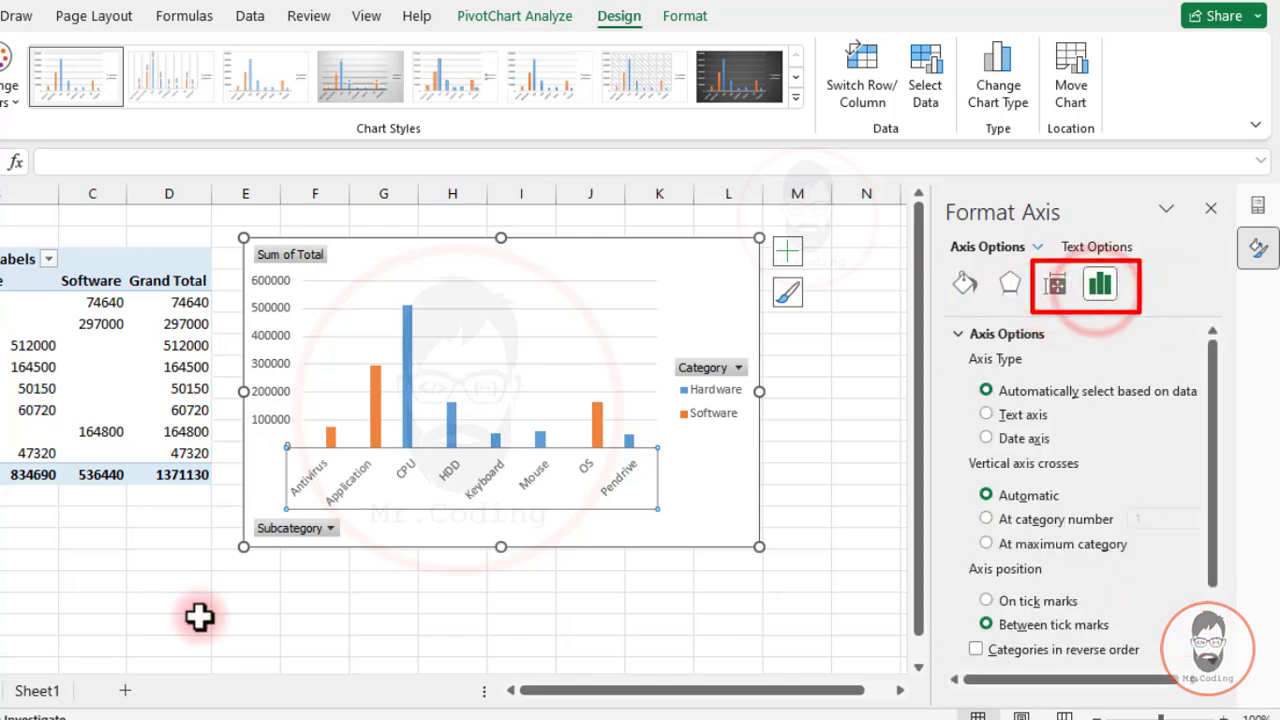
click(1055, 285)
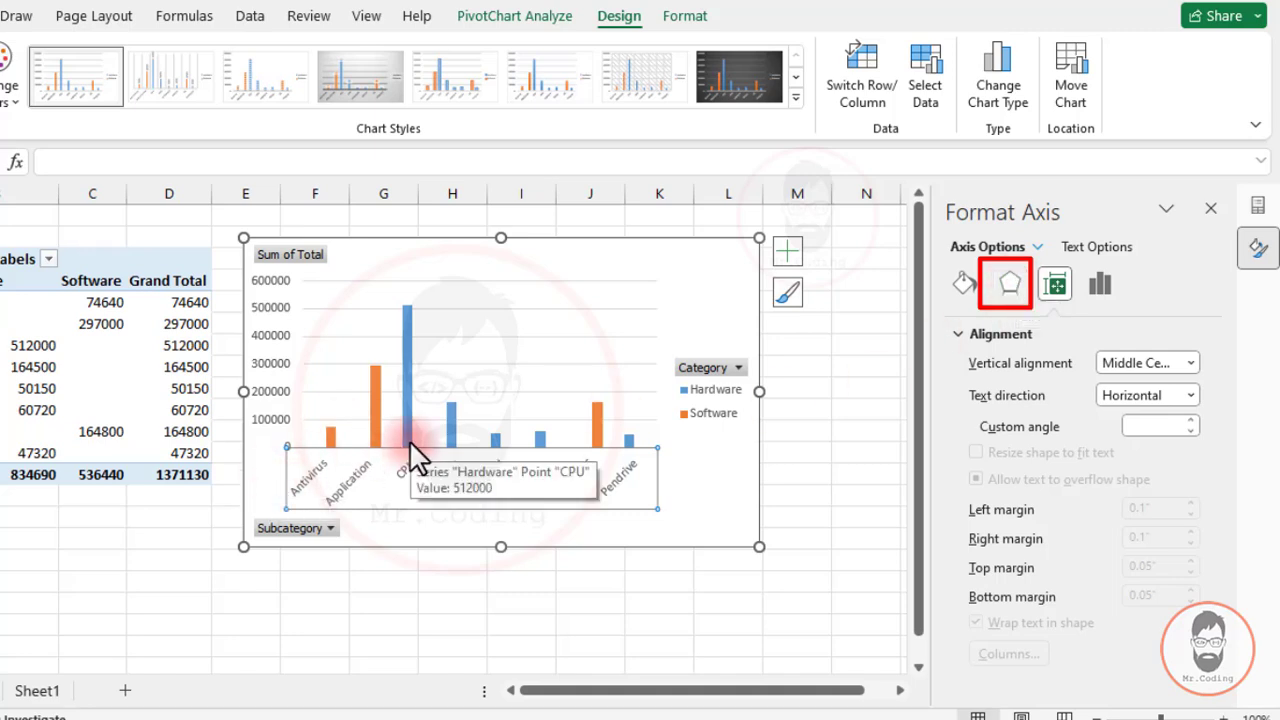
Select the chart area and look through its fill, effects, size and properties settings, ending on the effects
click(714, 268)
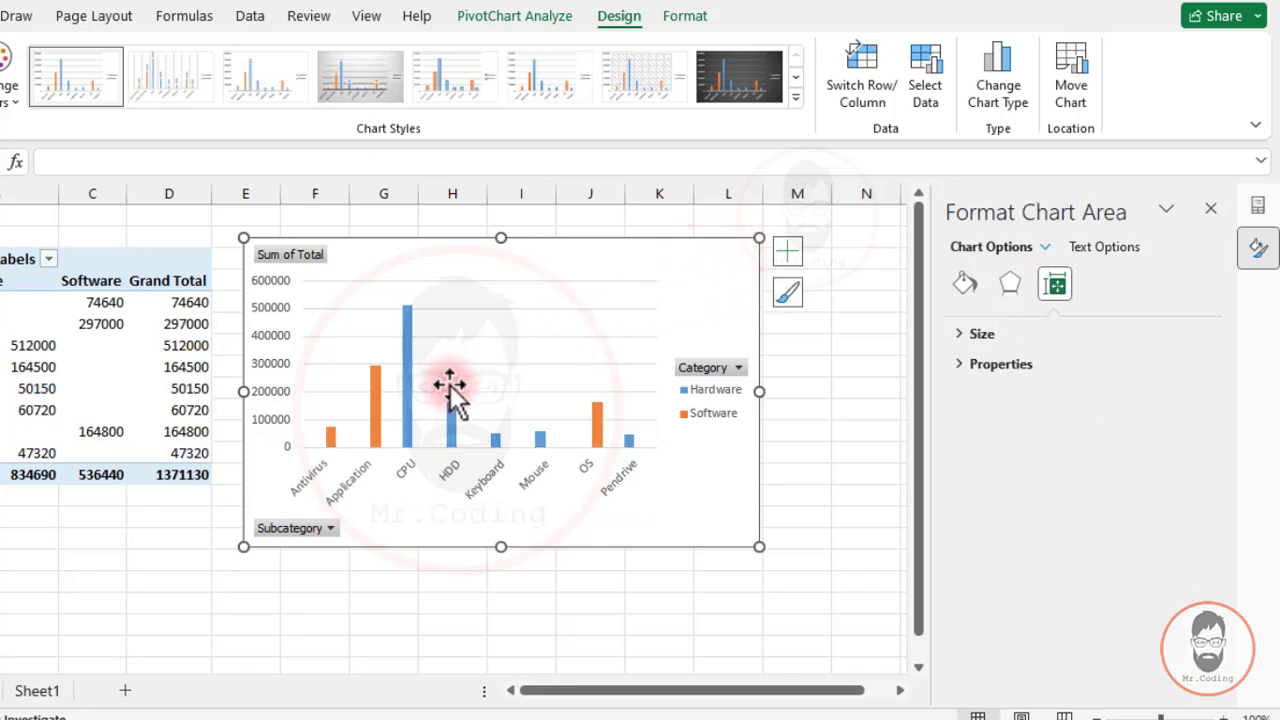
click(966, 287)
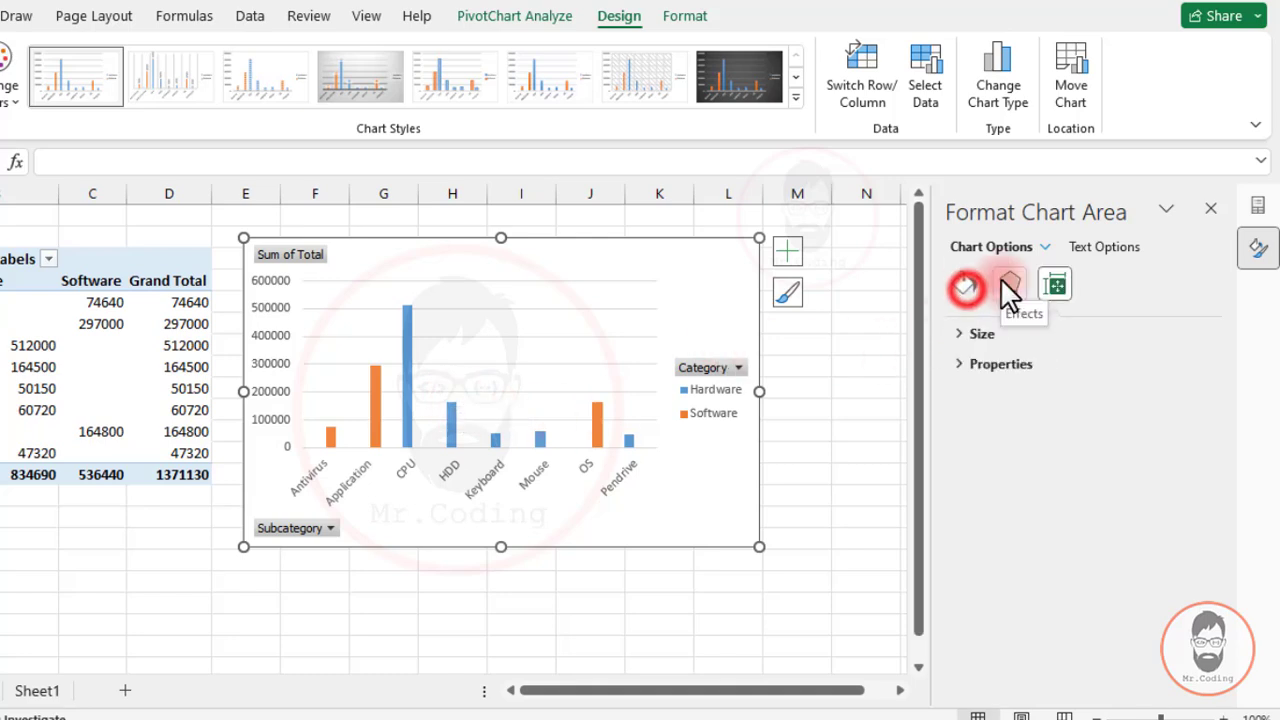
click(1002, 280)
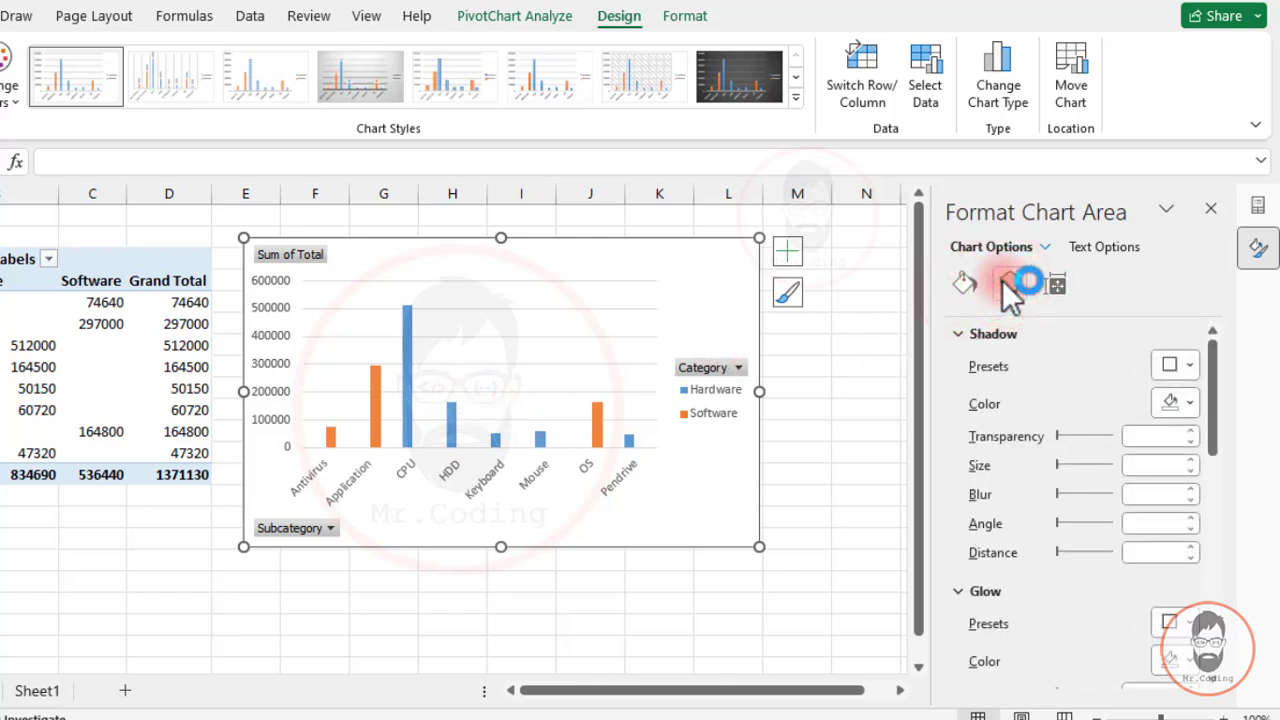
click(1055, 284)
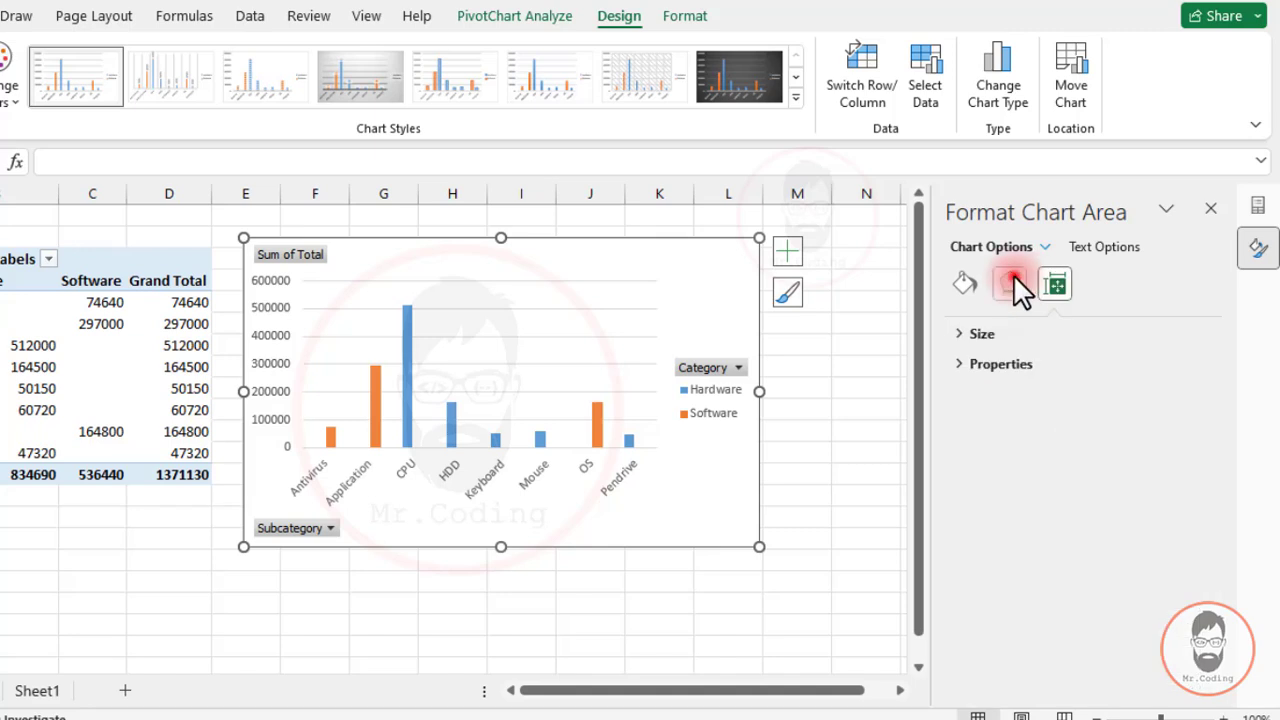
click(1010, 280)
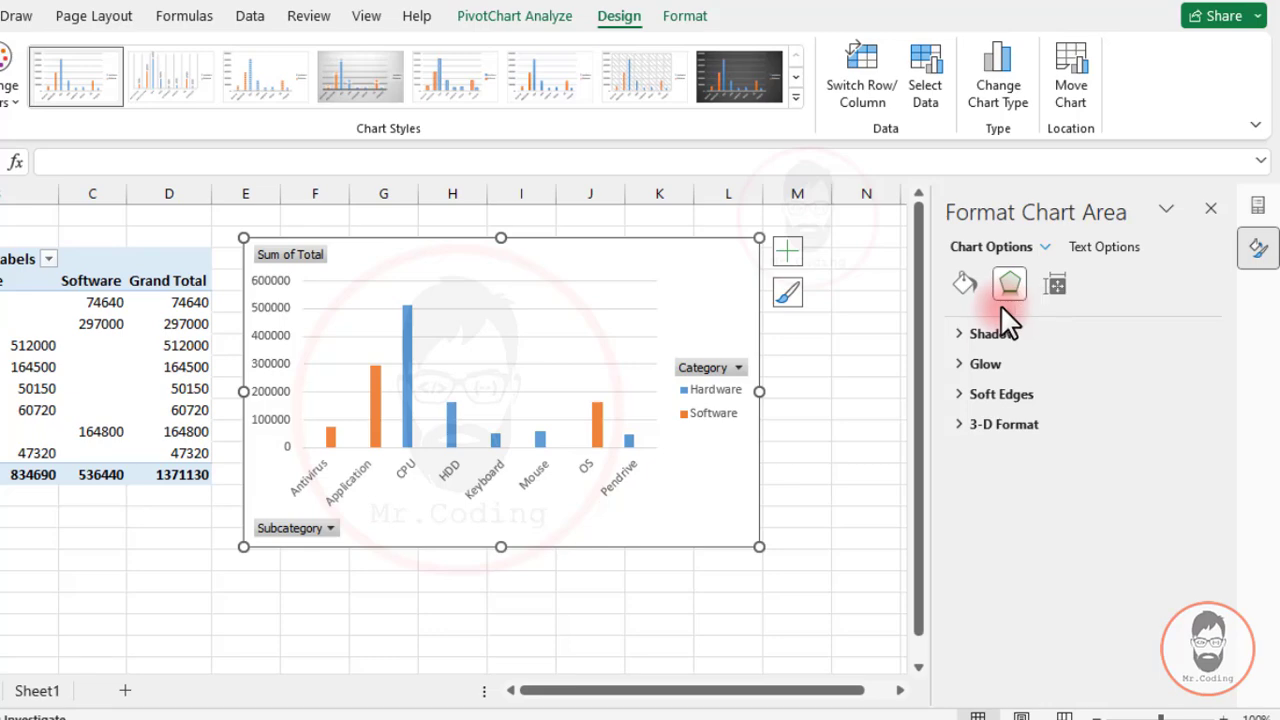
Draw a rectangle about 0.77" high and 1.47" wide above the chart's legend, show its effects settings, and shift it slightly down and left
click(684, 20)
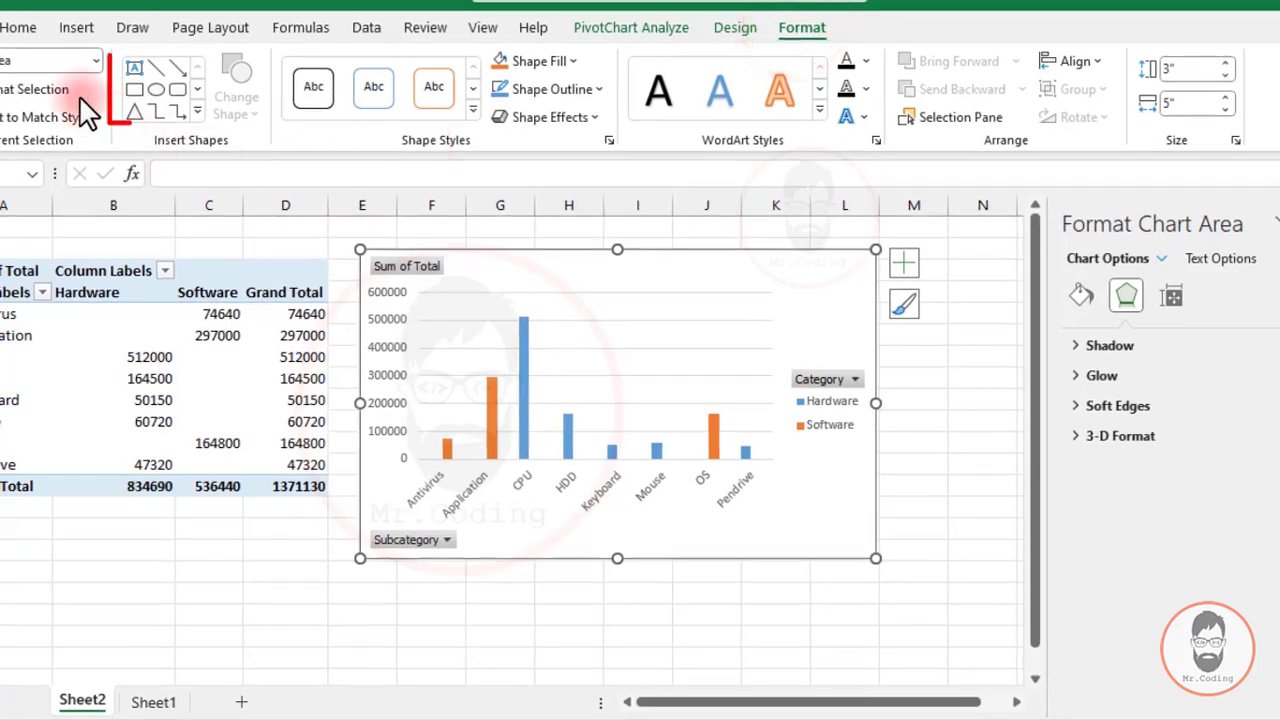
click(137, 94)
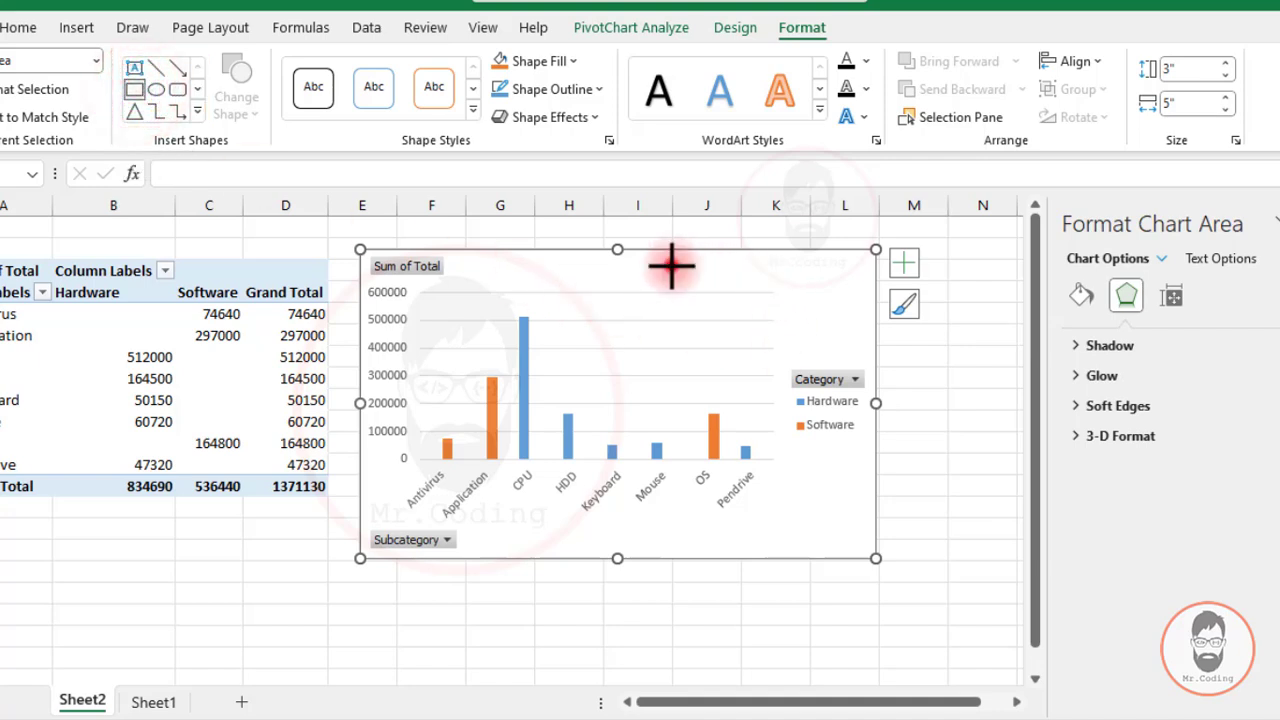
drag(671, 265, 823, 345)
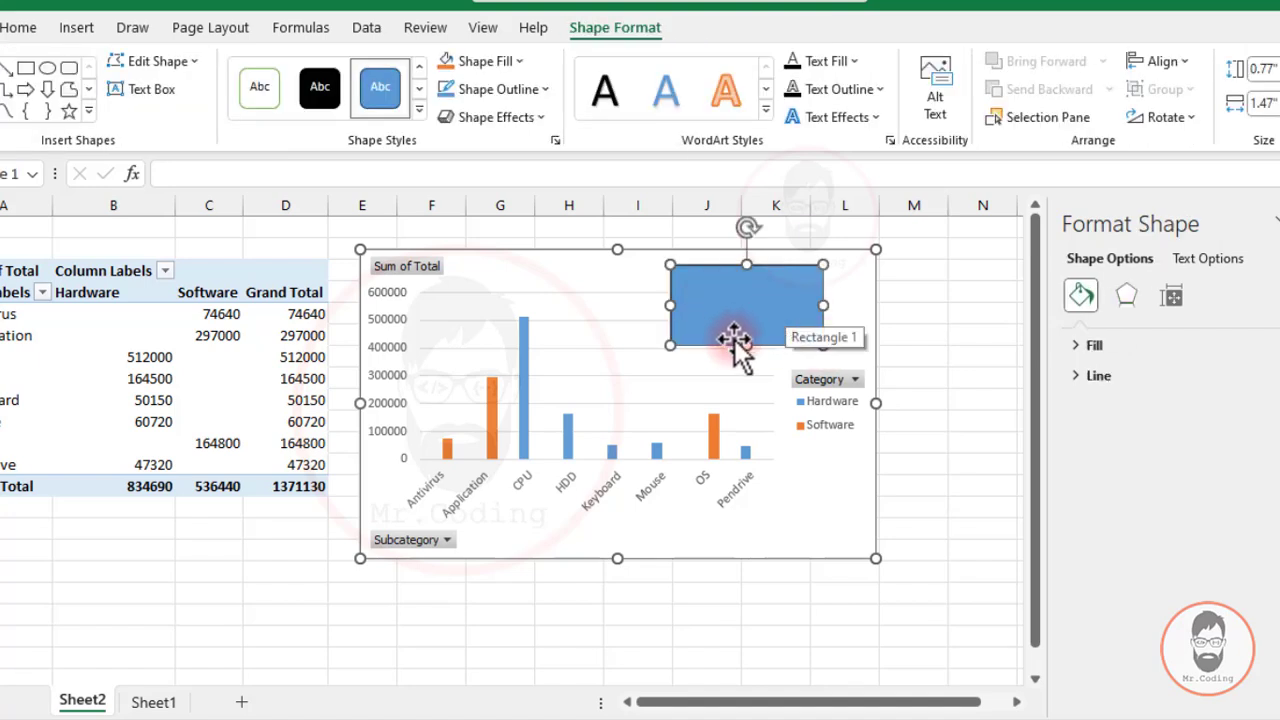
click(1126, 295)
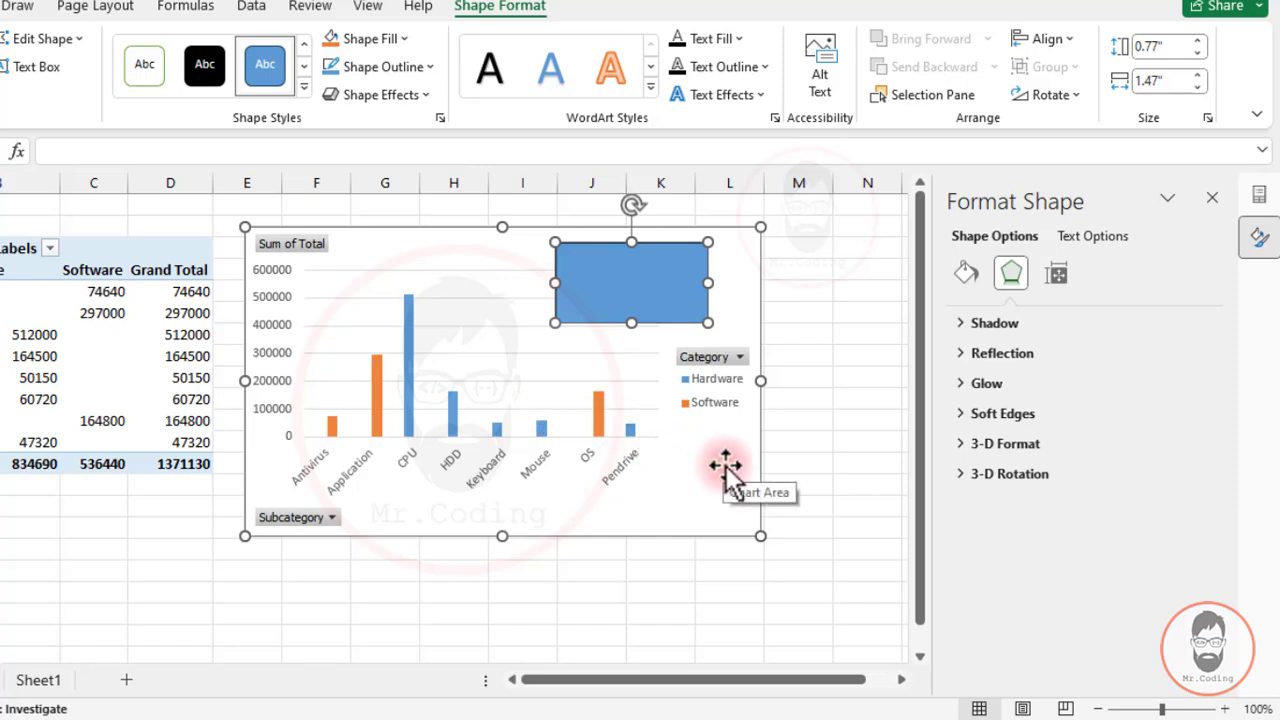
drag(680, 284, 640, 303)
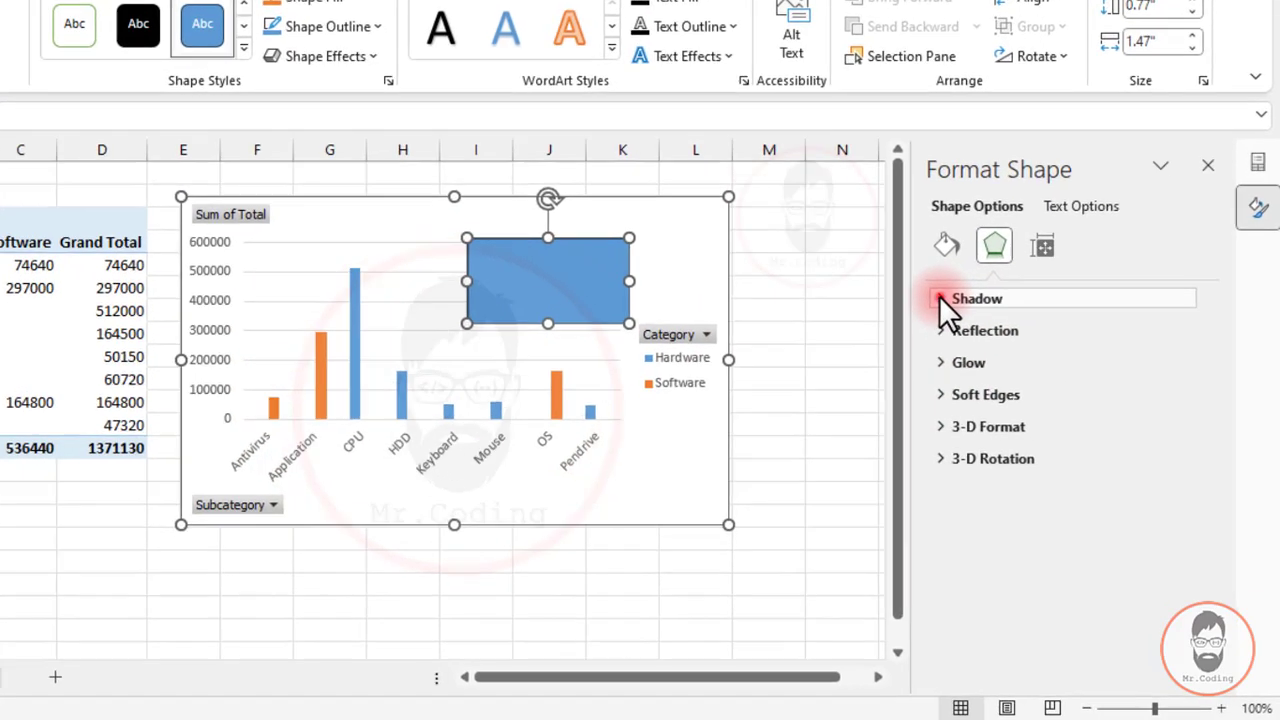
Apply the outer shadow preset that falls straight down (90° angle) to the rectangle
click(962, 323)
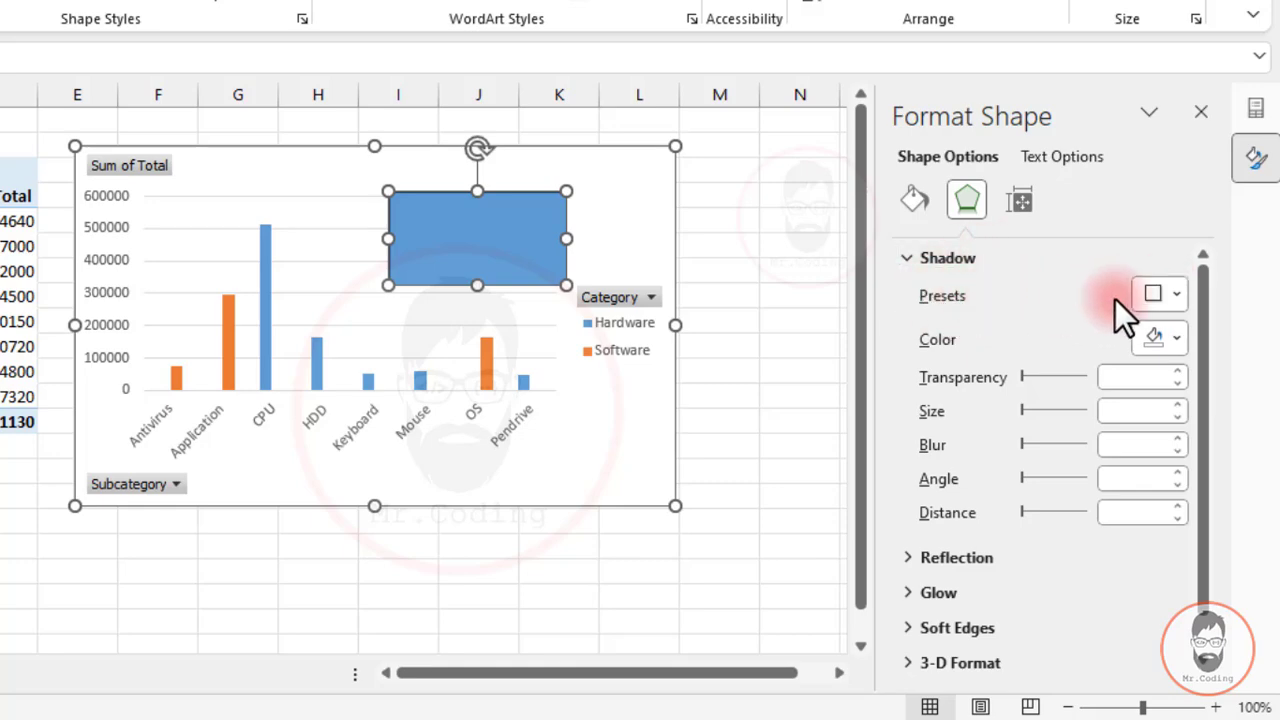
click(1160, 294)
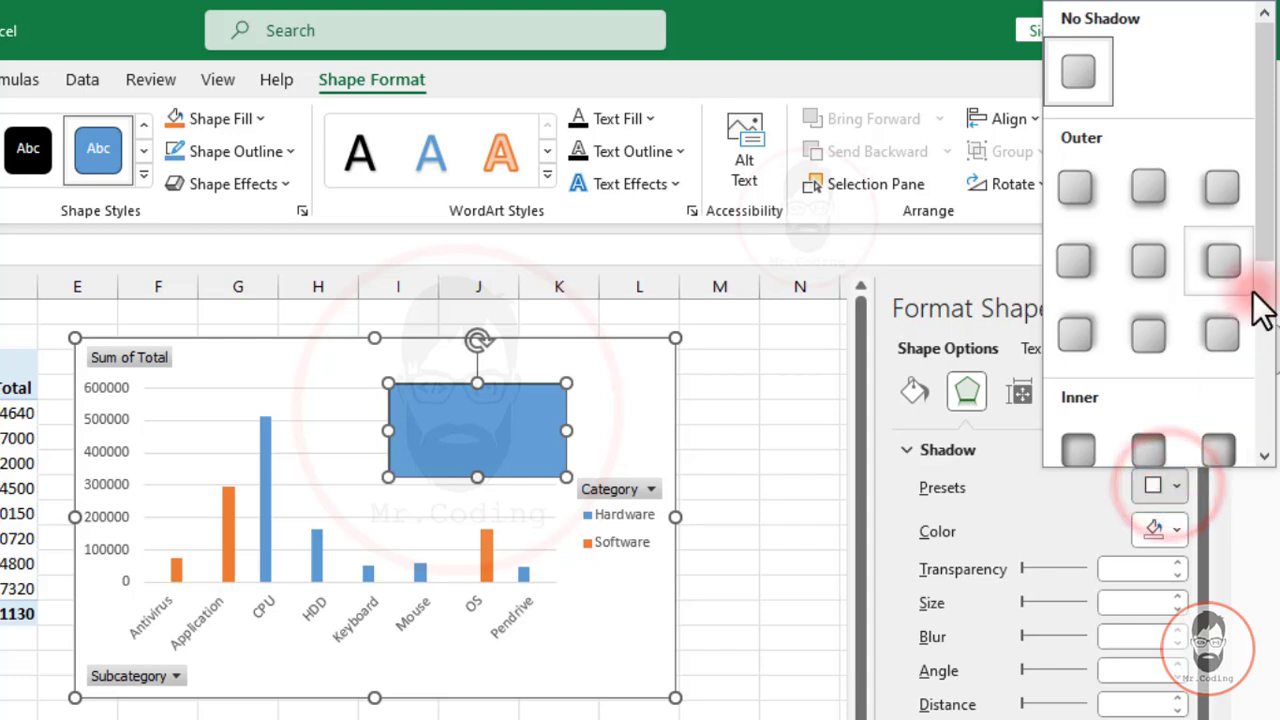
drag(1265, 245, 1249, 196)
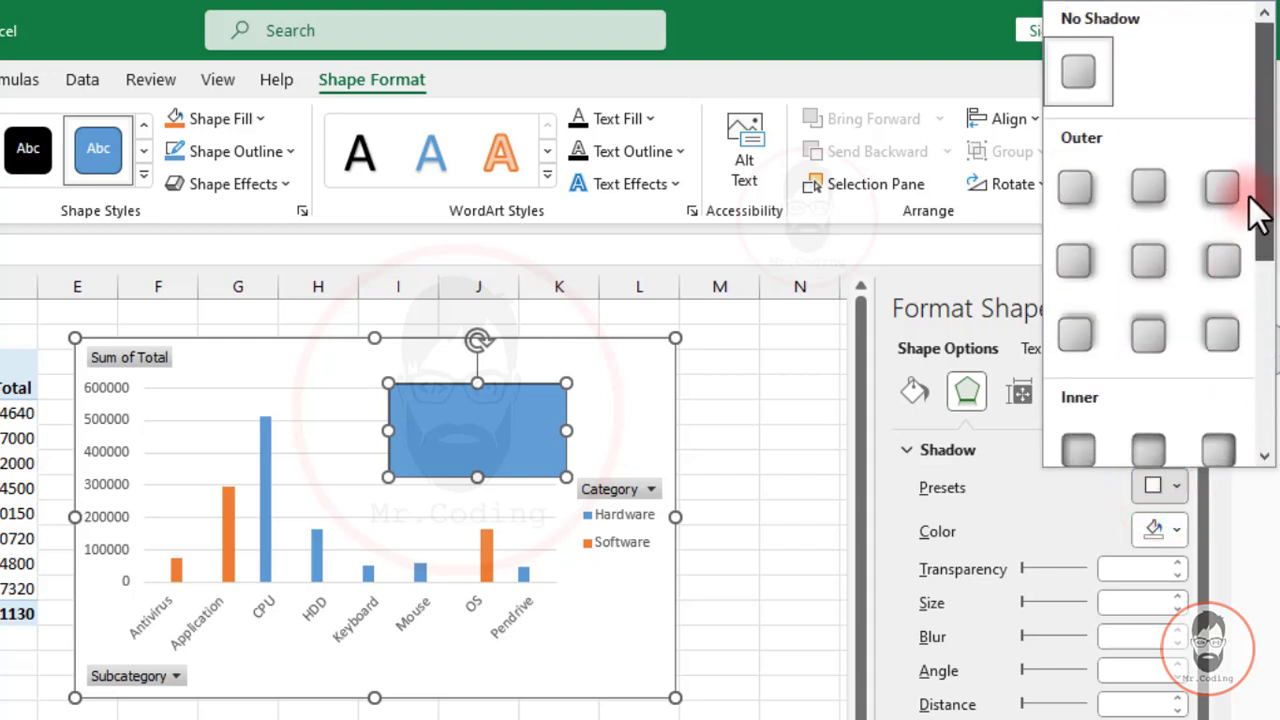
click(1146, 196)
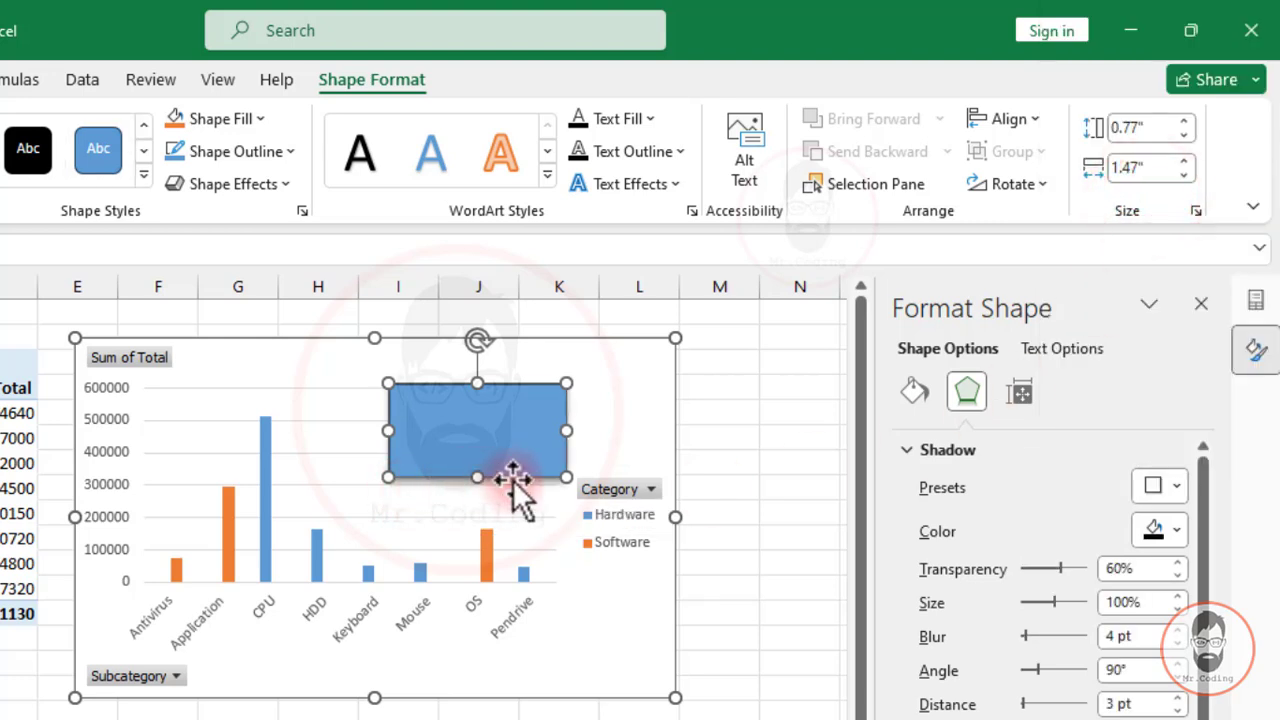
Apply the first inner shadow preset, with a 225° angle, to the rectangle
click(1181, 486)
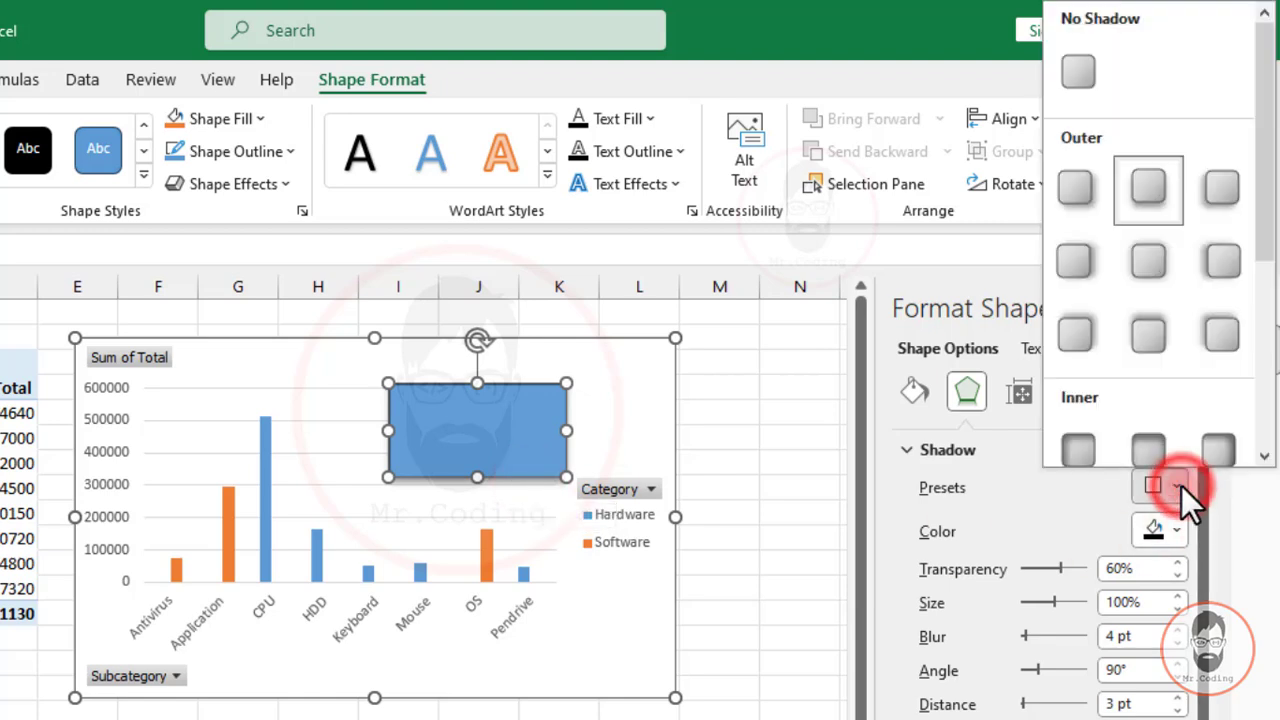
drag(1266, 229, 1255, 318)
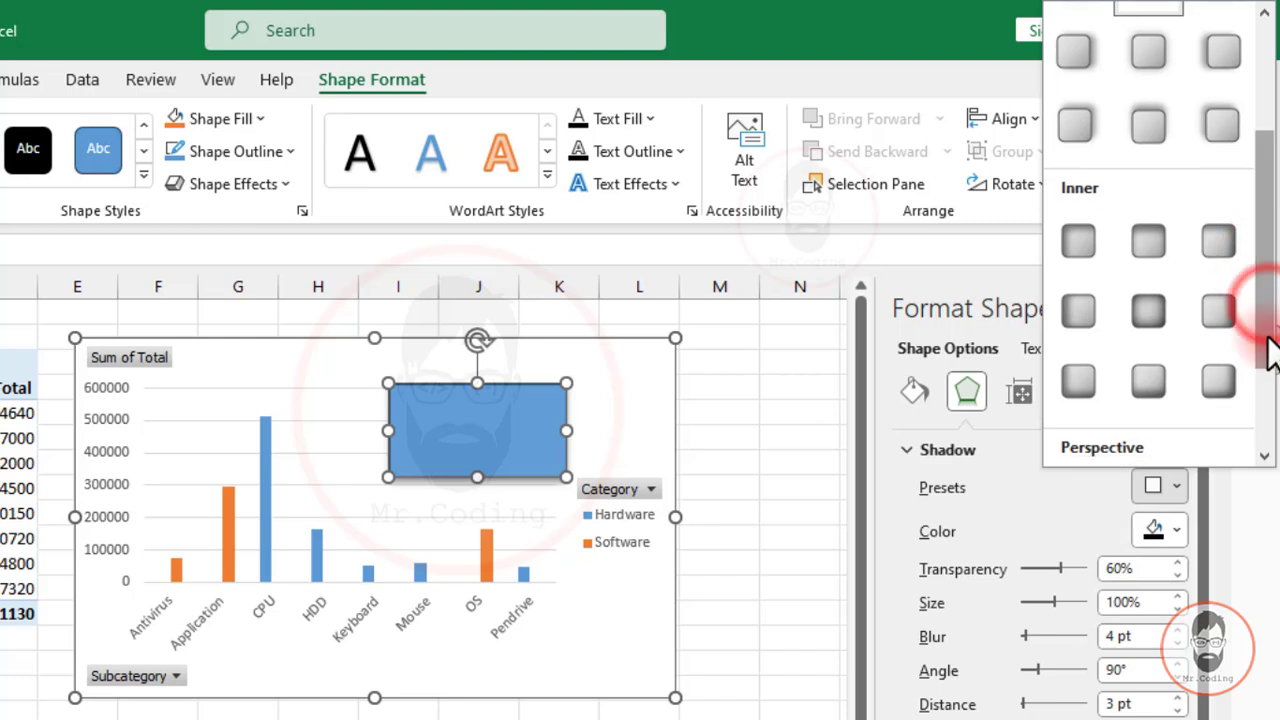
click(1077, 249)
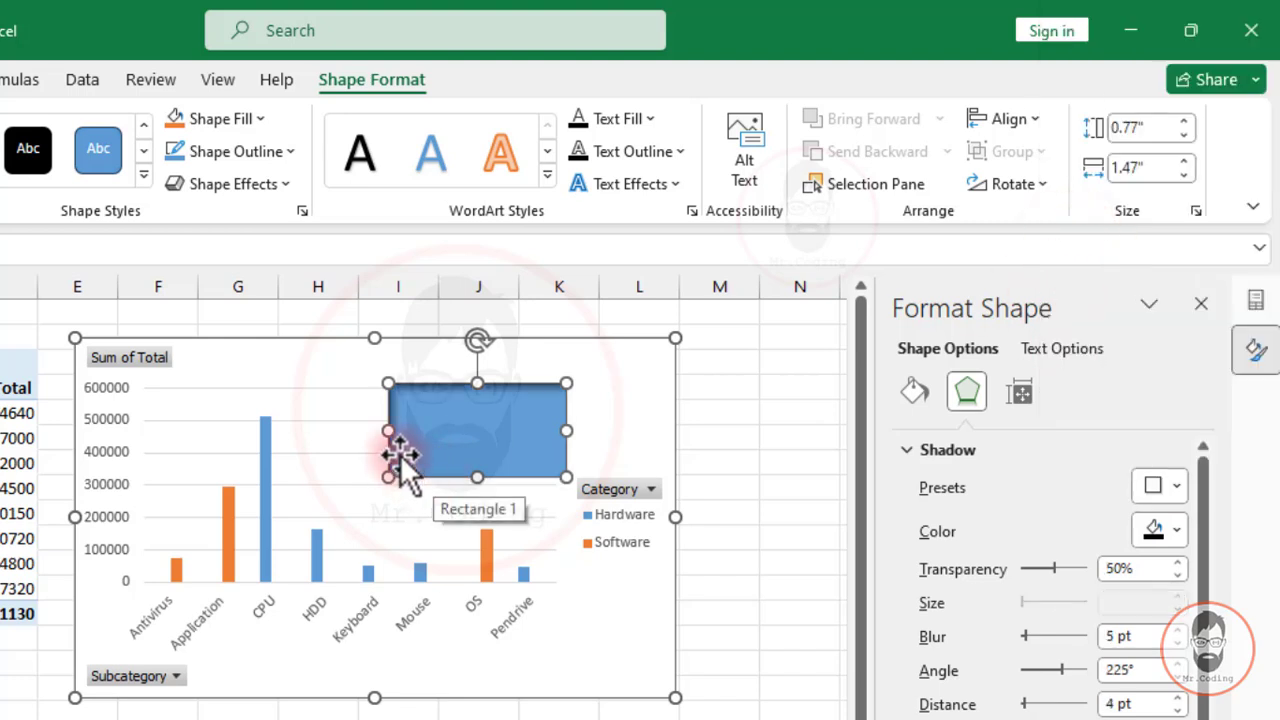
Apply the perspective shadow preset cast toward the lower left (135° angle) to the rectangle
click(1170, 488)
drag(1268, 251, 1260, 429)
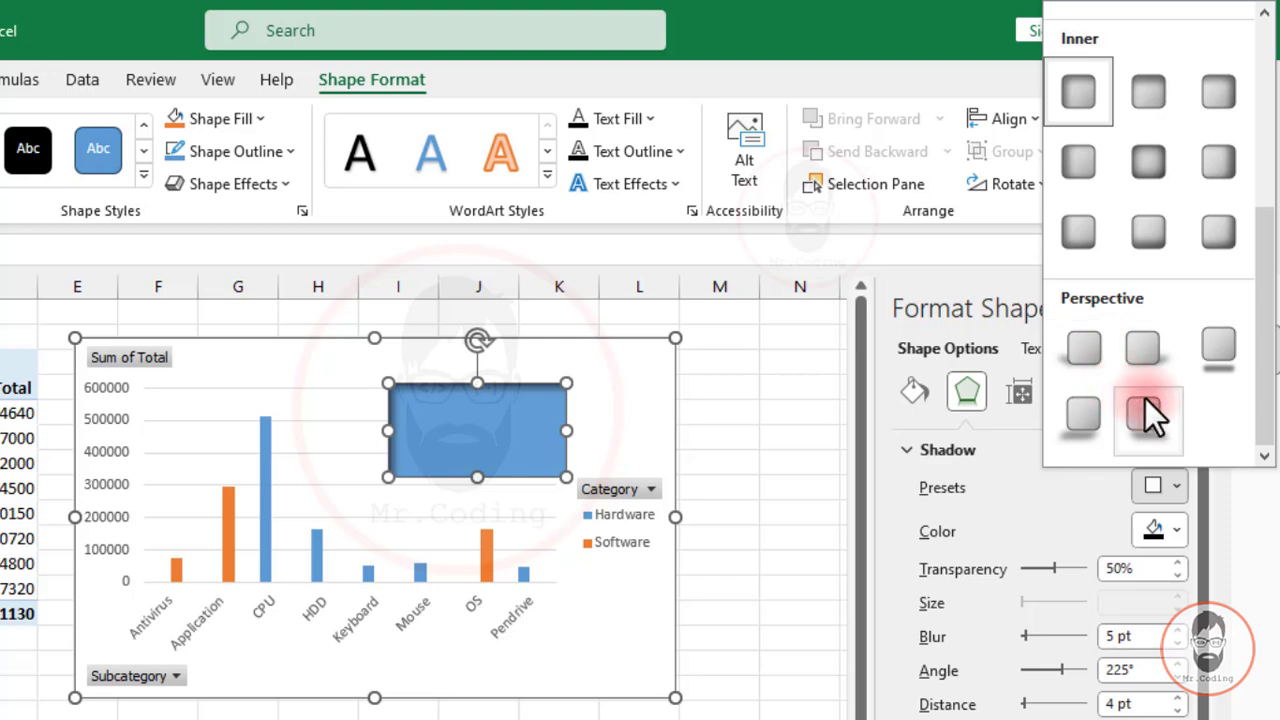
click(1086, 408)
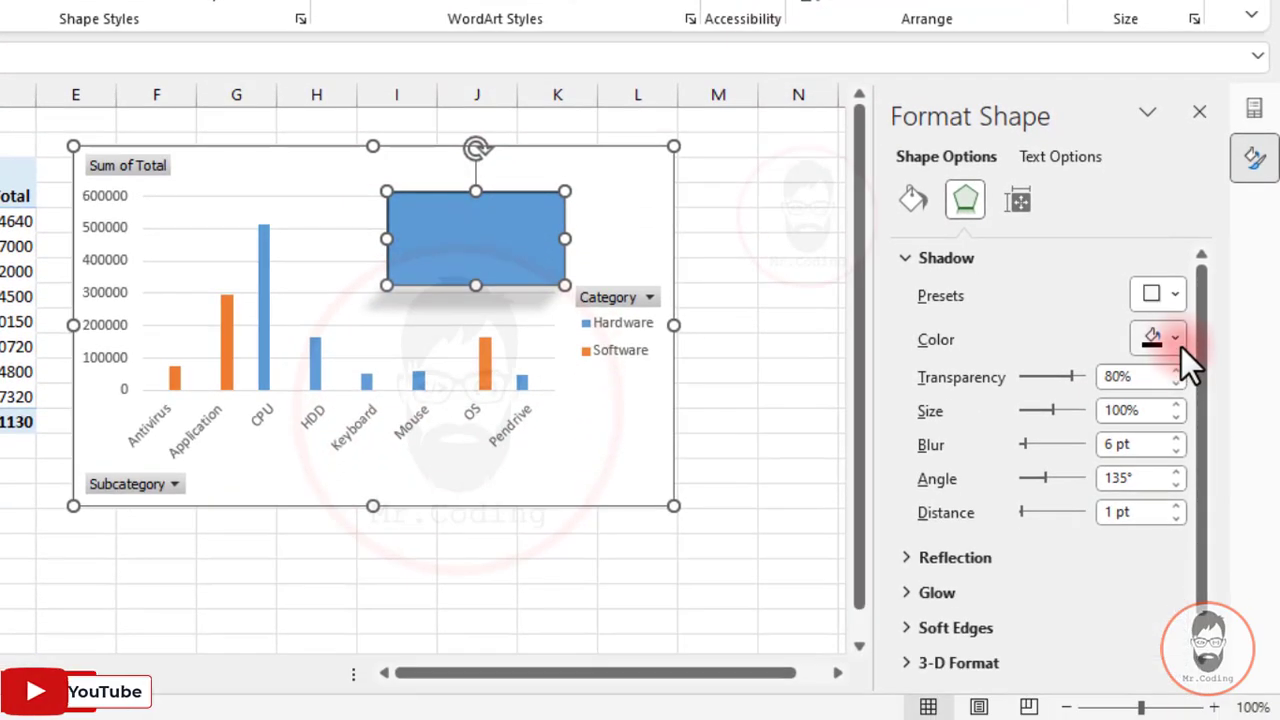
Recolor the rectangle's shadow with Blue, Accent 1, Darker 25%, and set the shadow color back to black
click(1160, 525)
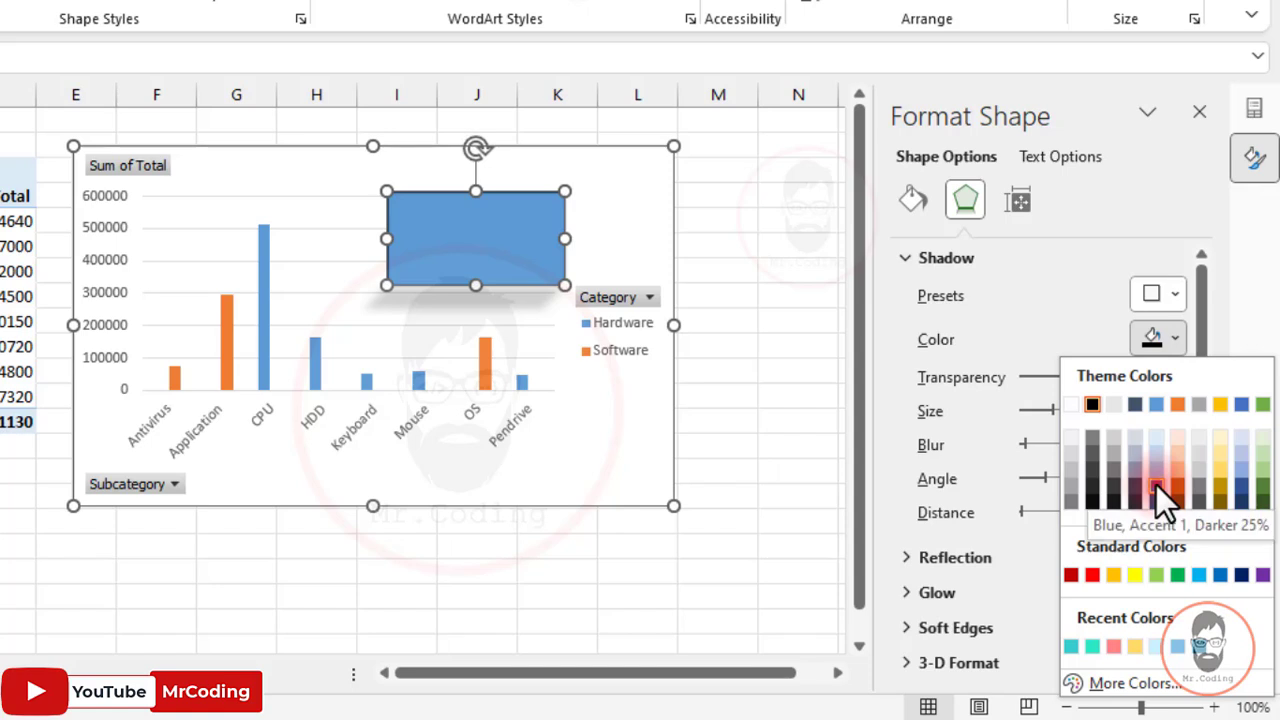
click(1156, 485)
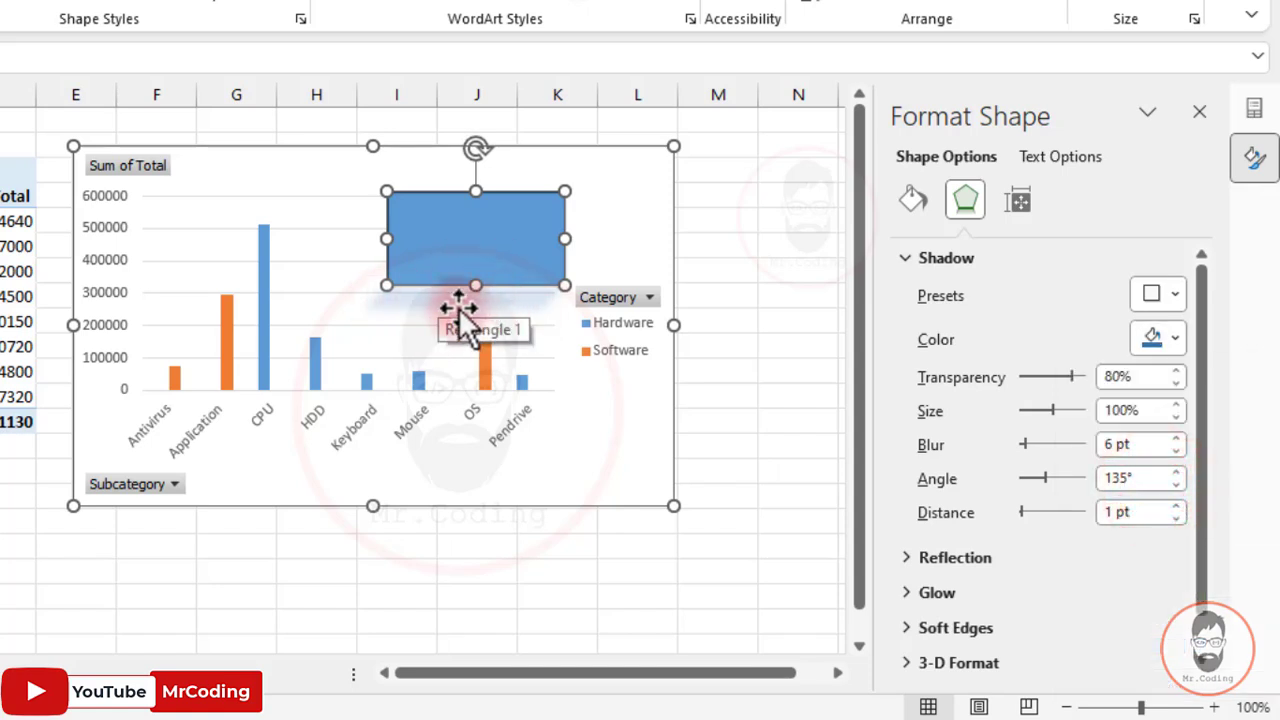
click(1170, 340)
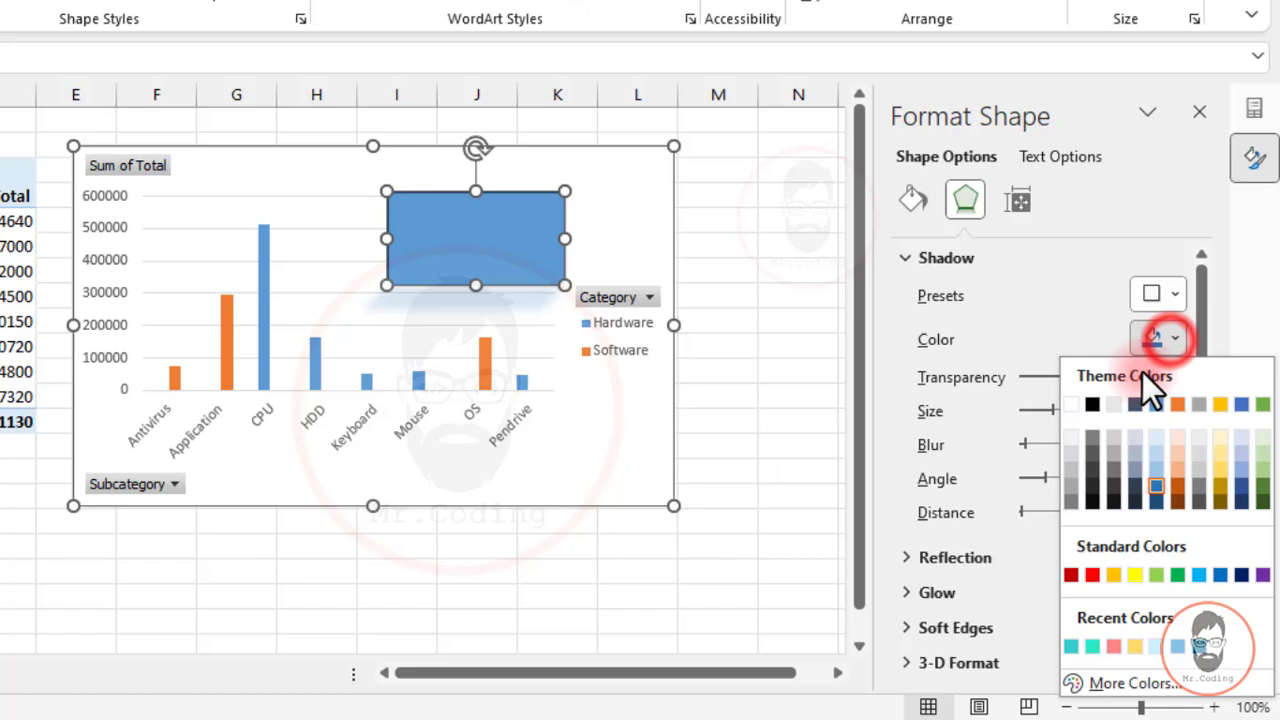
click(1092, 403)
Try changing the shadow's settings, with size 136%, blur 13 pt and angle 148°
click(1032, 377)
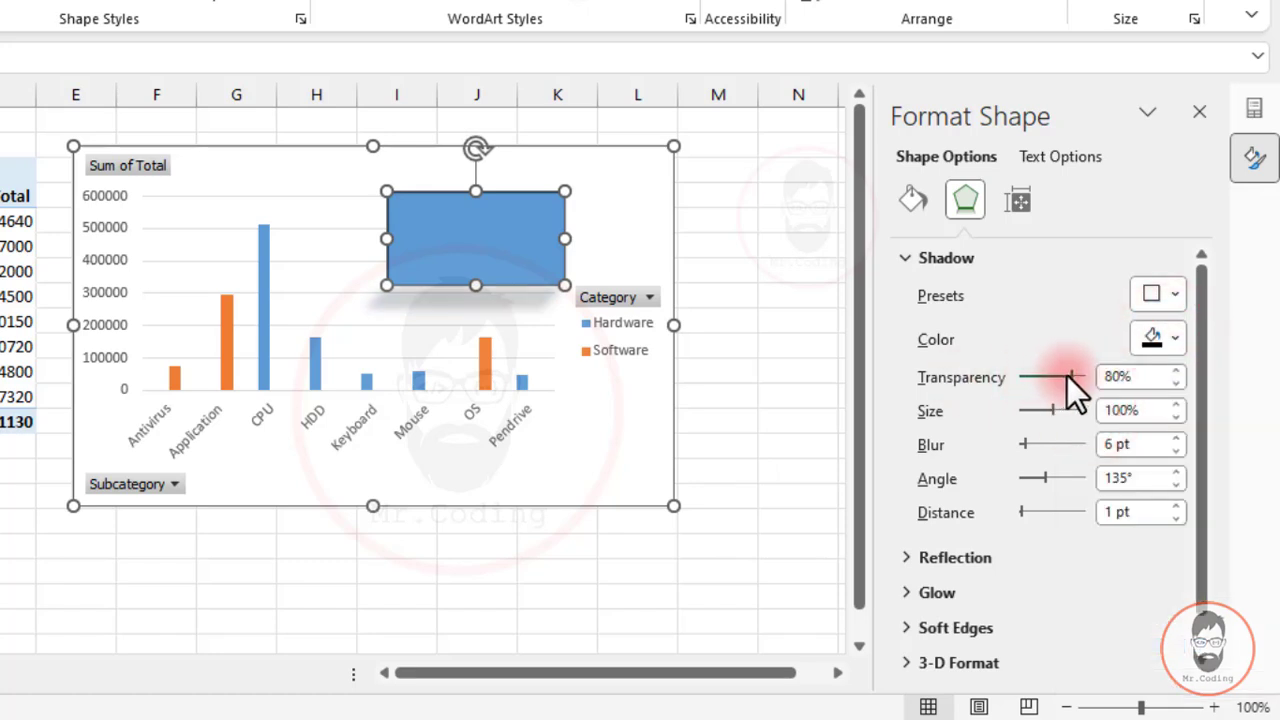
drag(1069, 375, 1051, 473)
key(ctrl+z)
Apply the outer shadow preset that falls straight down and set its size to 142%, angle to 113° and distance to 75 pt
click(1168, 431)
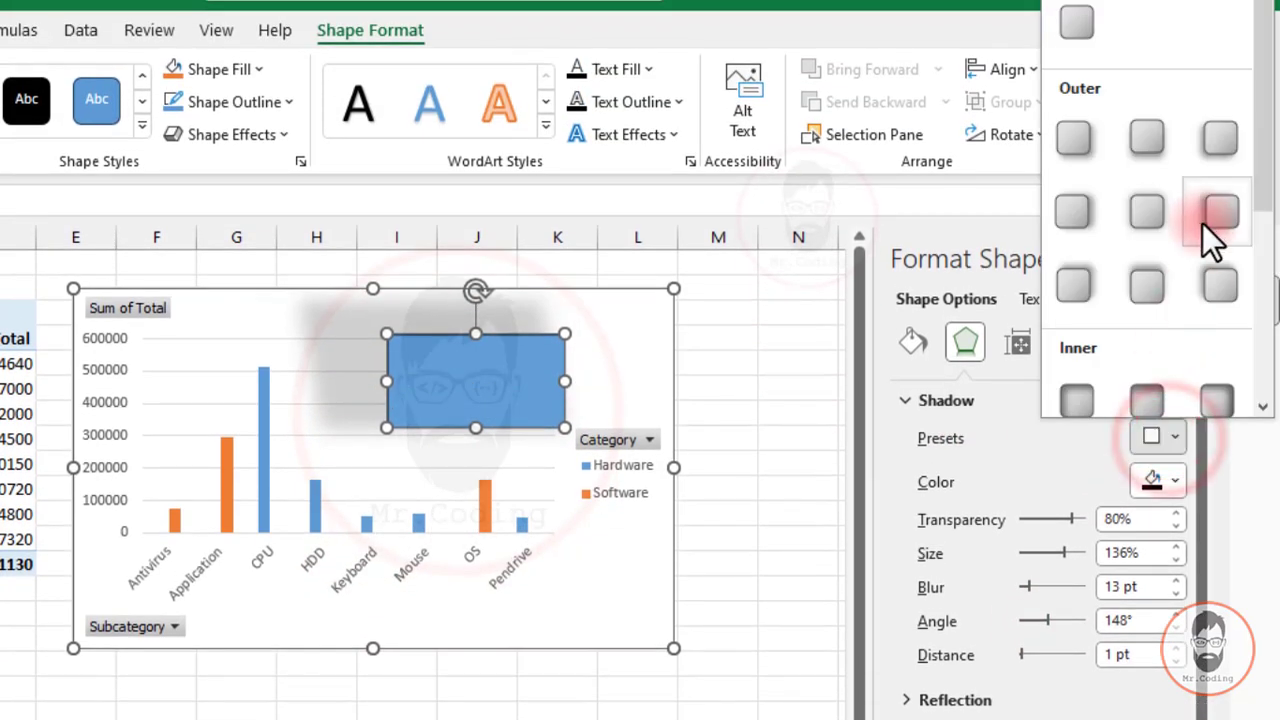
click(1147, 137)
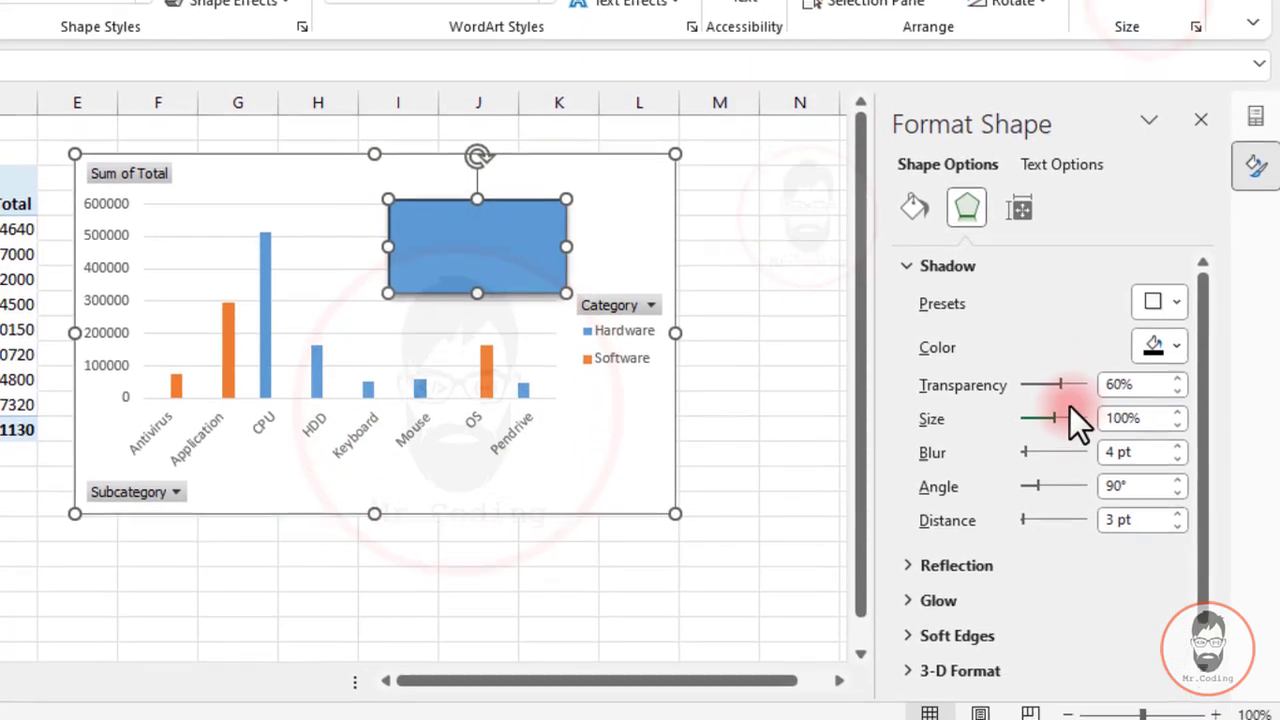
drag(1050, 553, 1057, 553)
drag(1057, 411, 1070, 412)
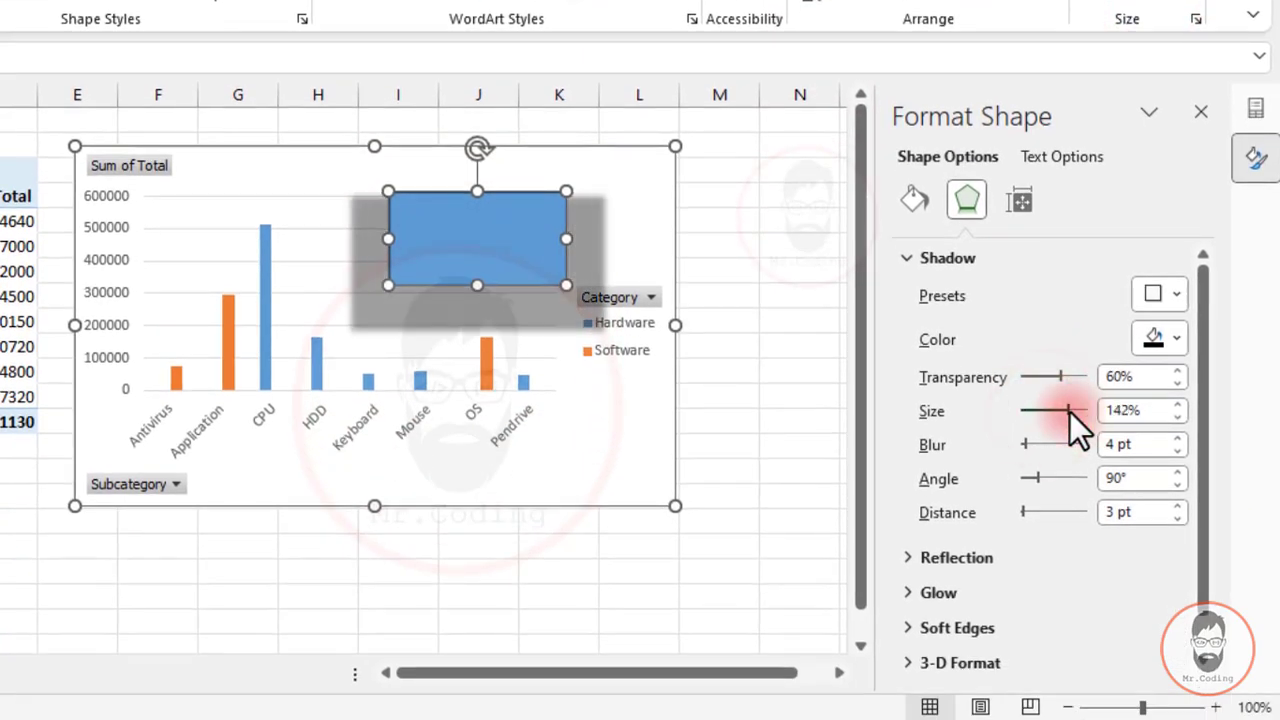
mouse_move(1030, 486)
mouse_down()
mouse_move(1090, 475)
mouse_move(1043, 478)
mouse_up()
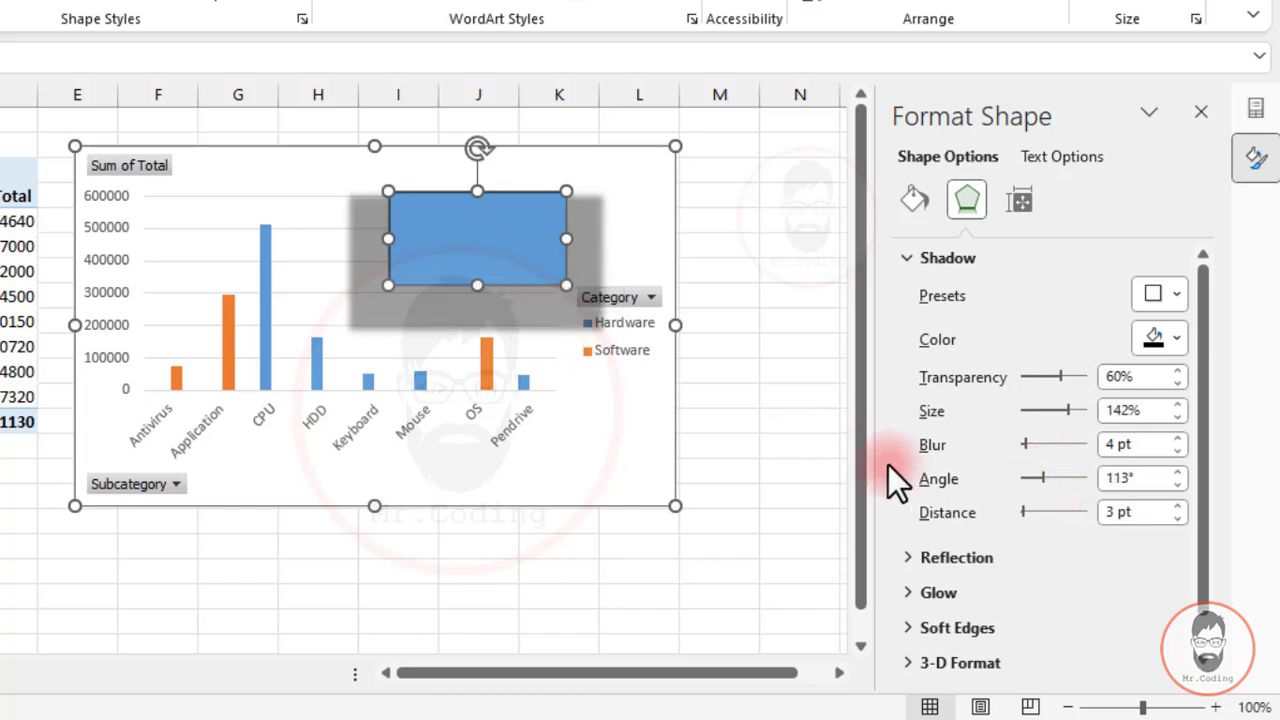
drag(1022, 506, 1066, 497)
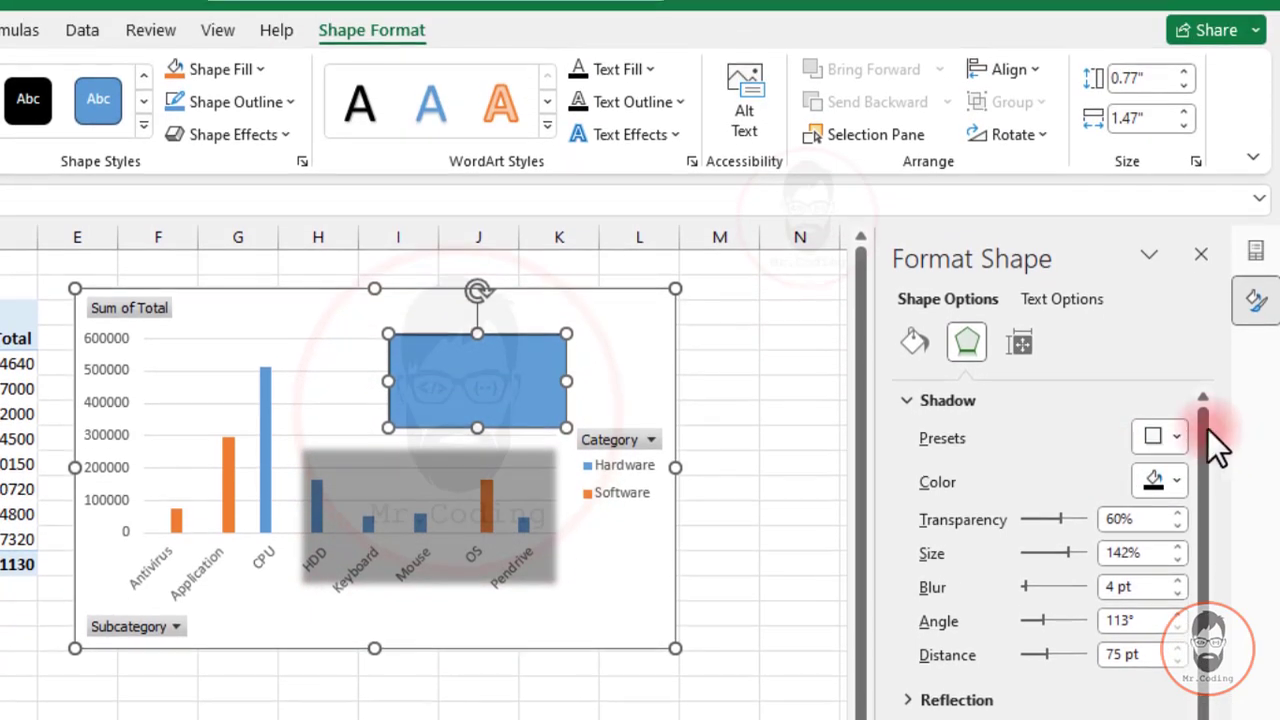
Remove the shadow from the rectangle
click(1158, 295)
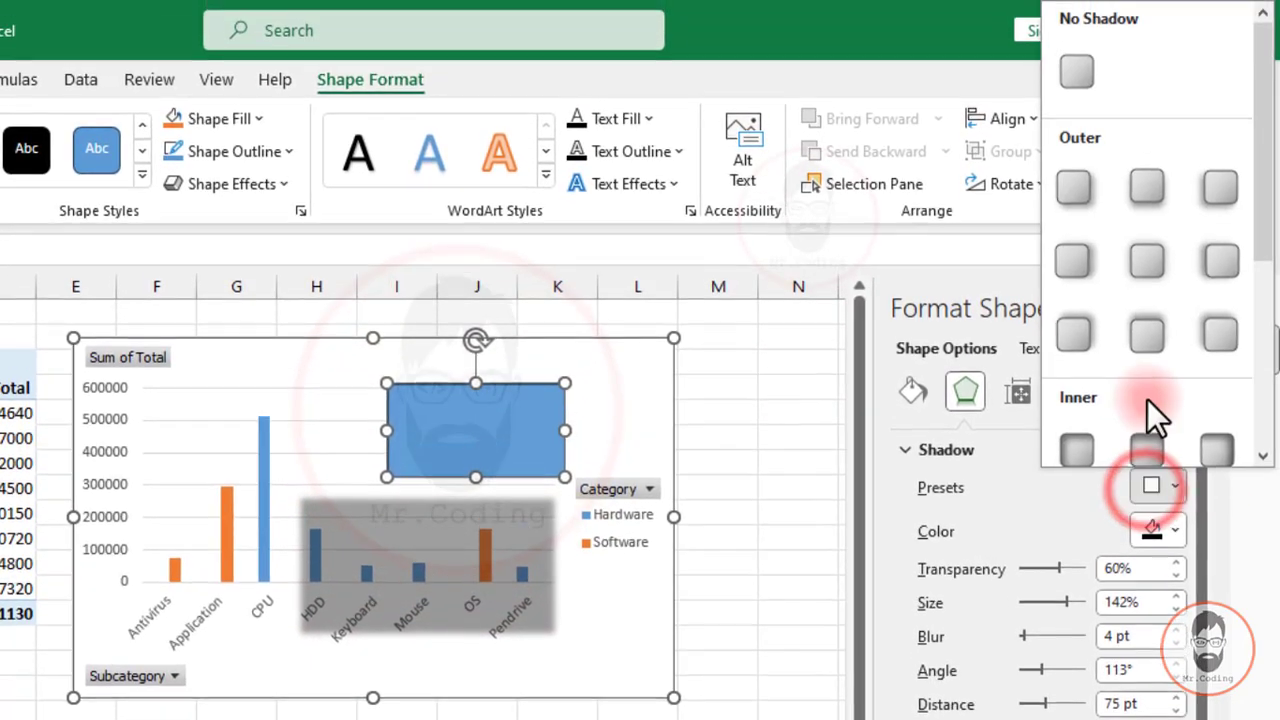
click(1081, 85)
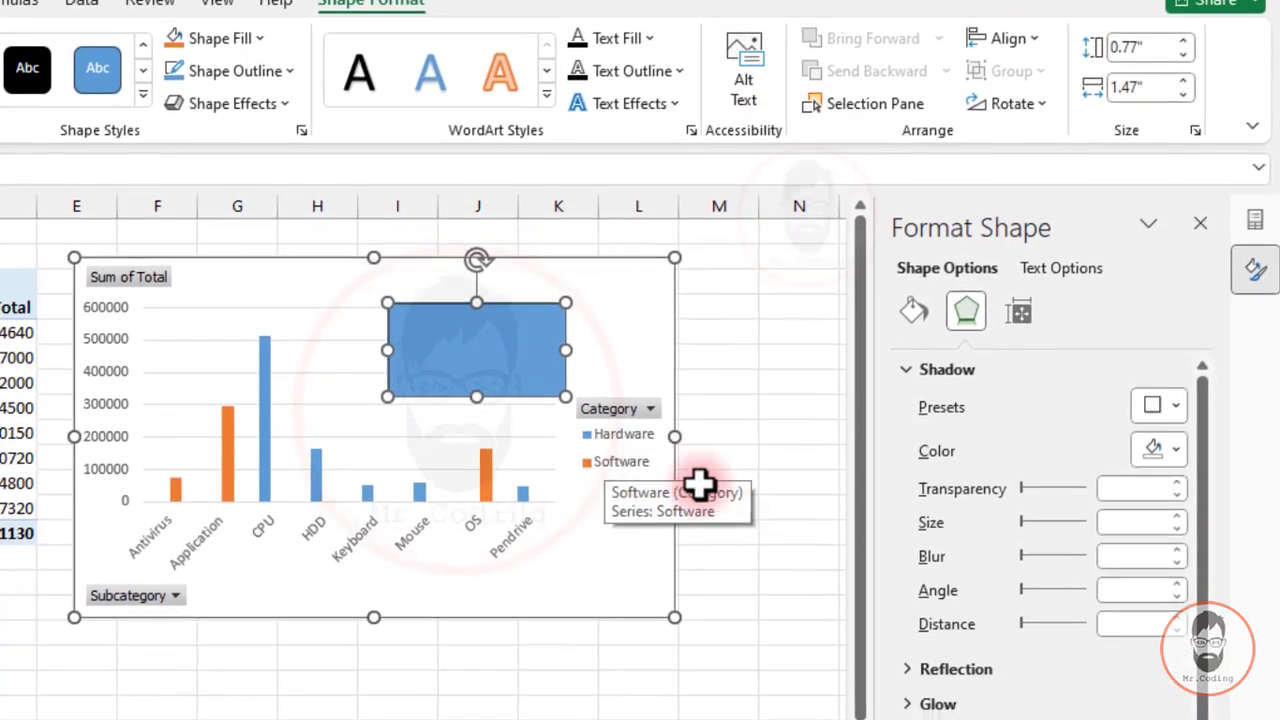
Apply the largest touching reflection preset to the rectangle and set transparency to 54%, size to 72%, blur to 16 pt and distance to 7 pt
scroll(916, 453, down, 1)
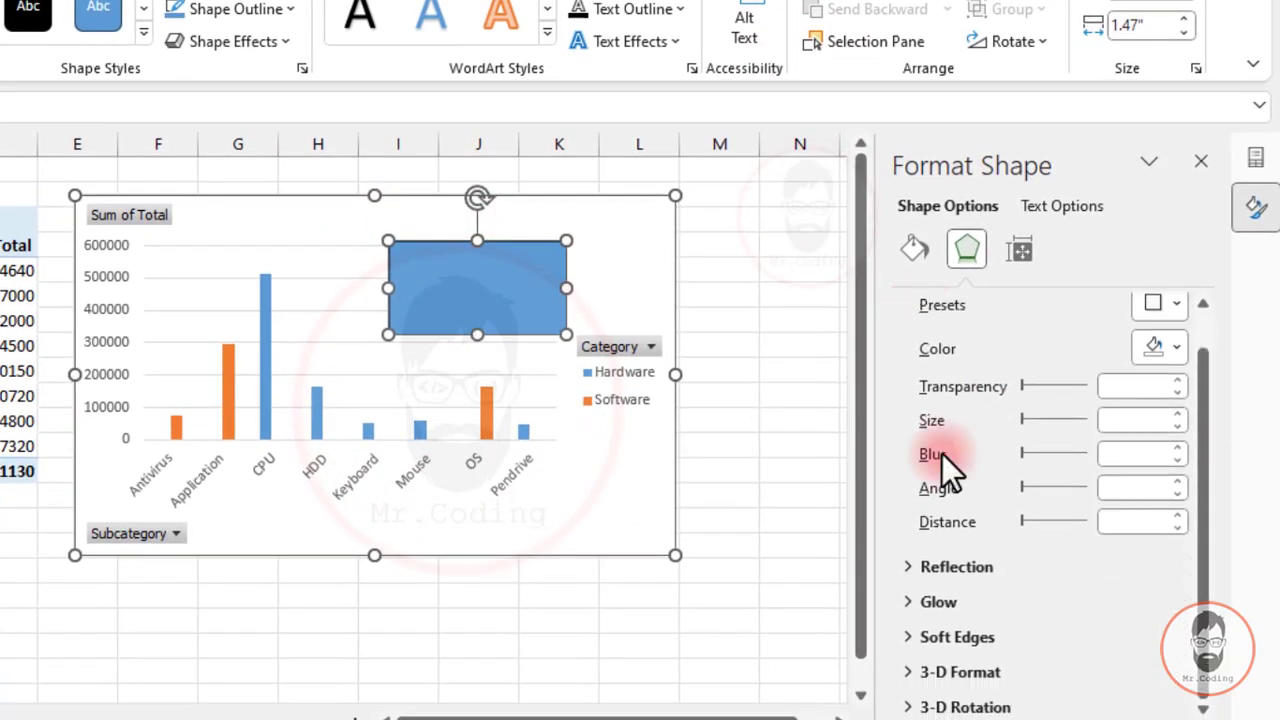
click(959, 568)
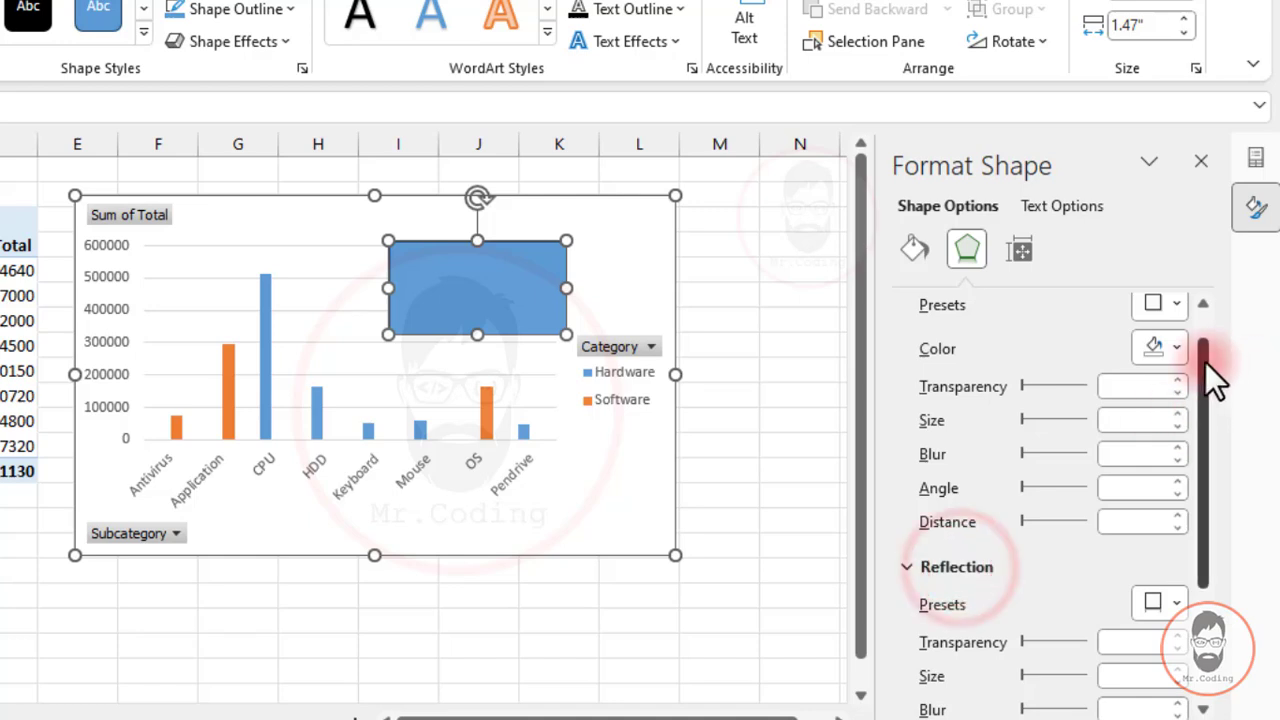
drag(1203, 362, 1207, 471)
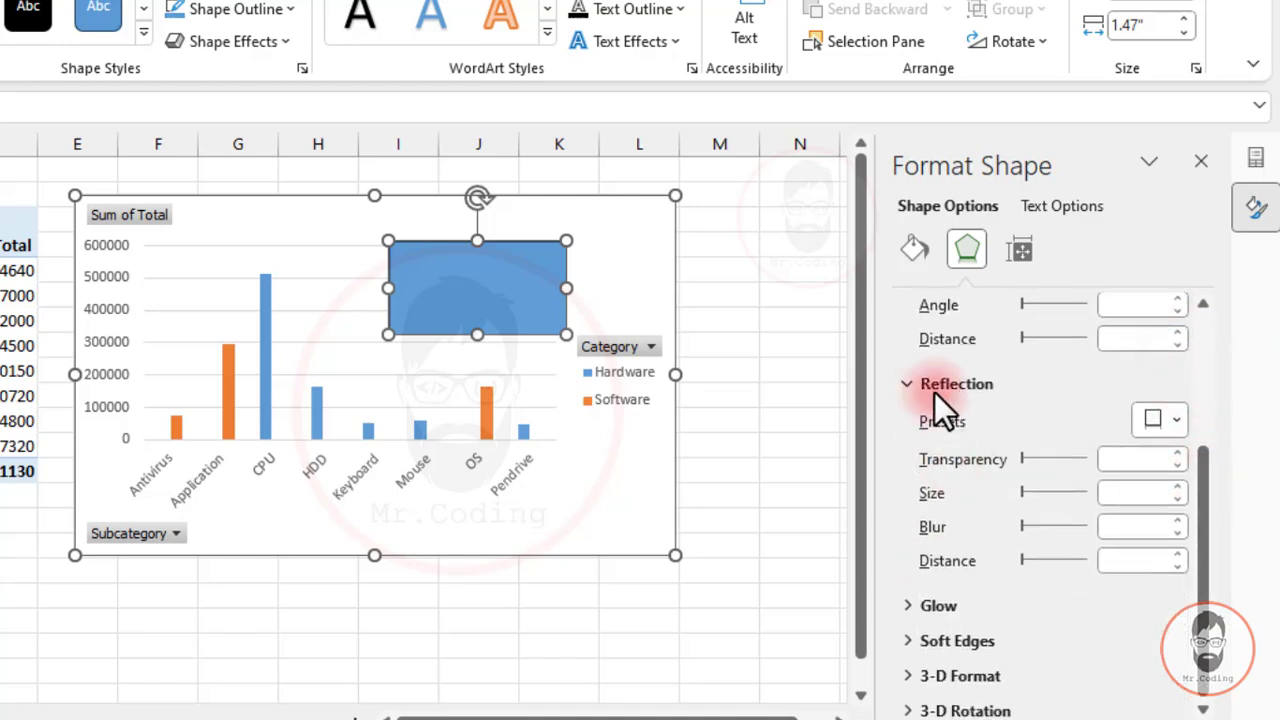
click(1177, 432)
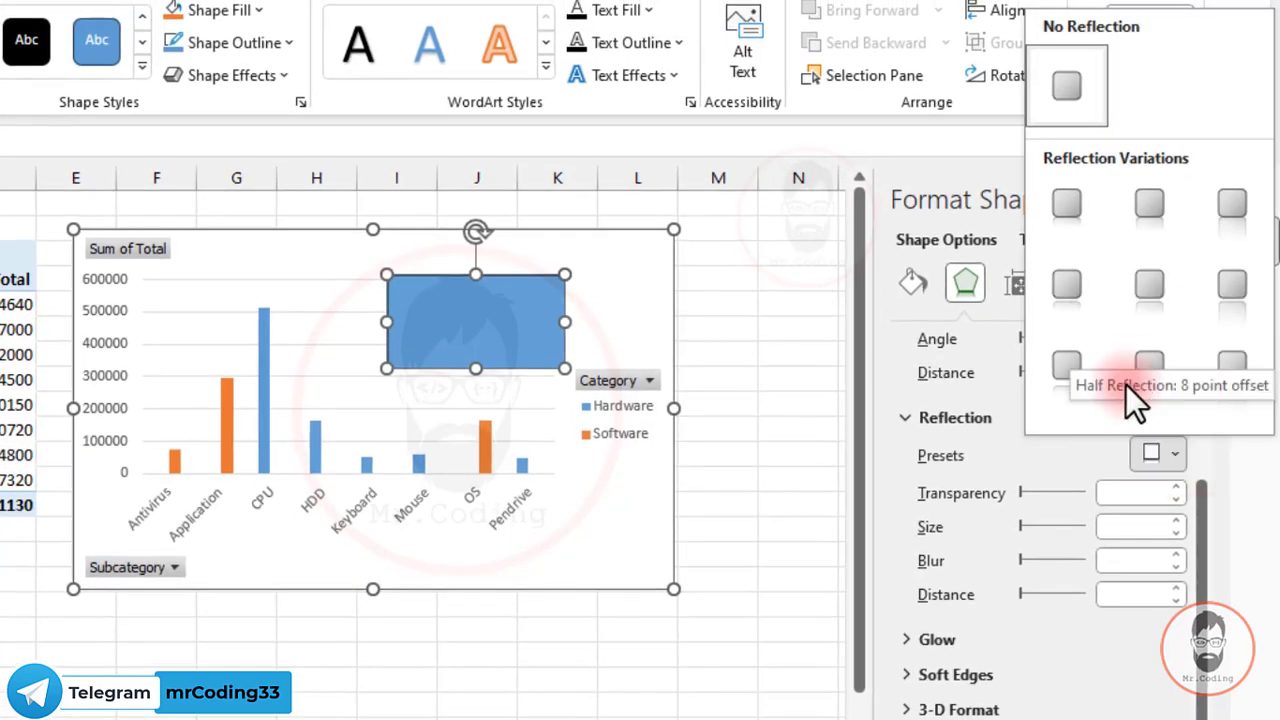
click(1234, 210)
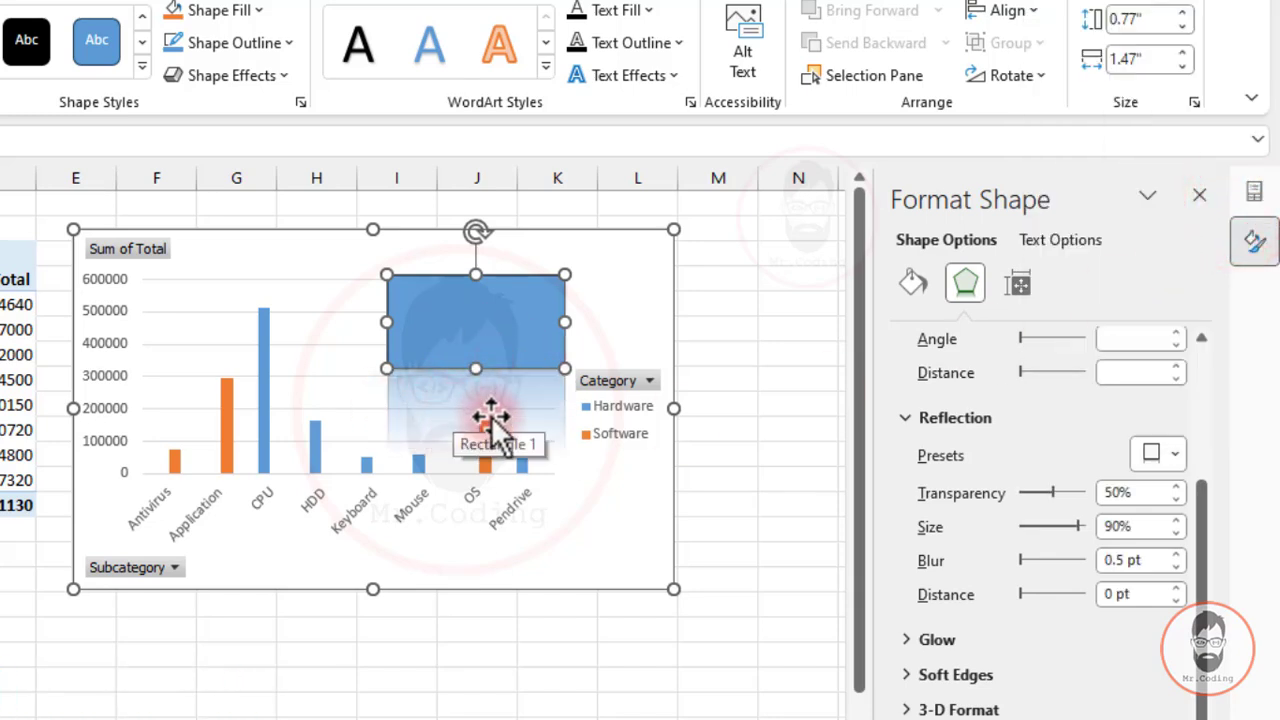
drag(1058, 490, 1063, 521)
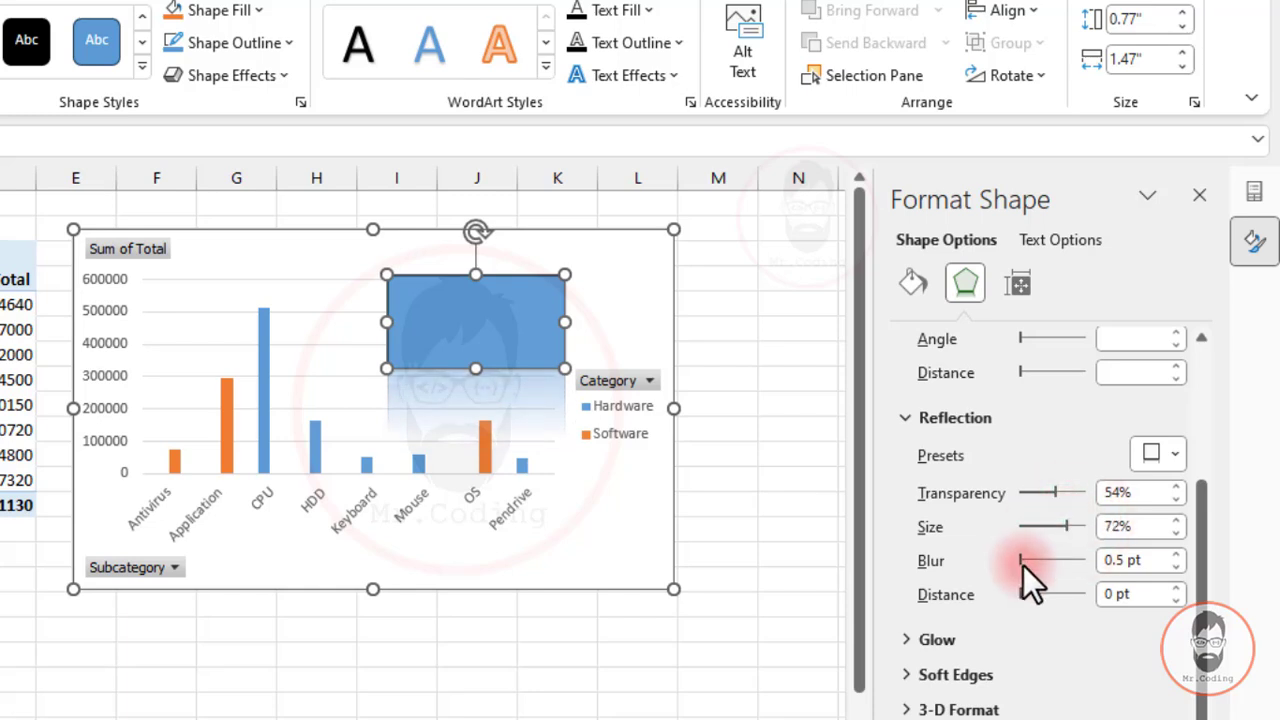
drag(1022, 561, 1024, 594)
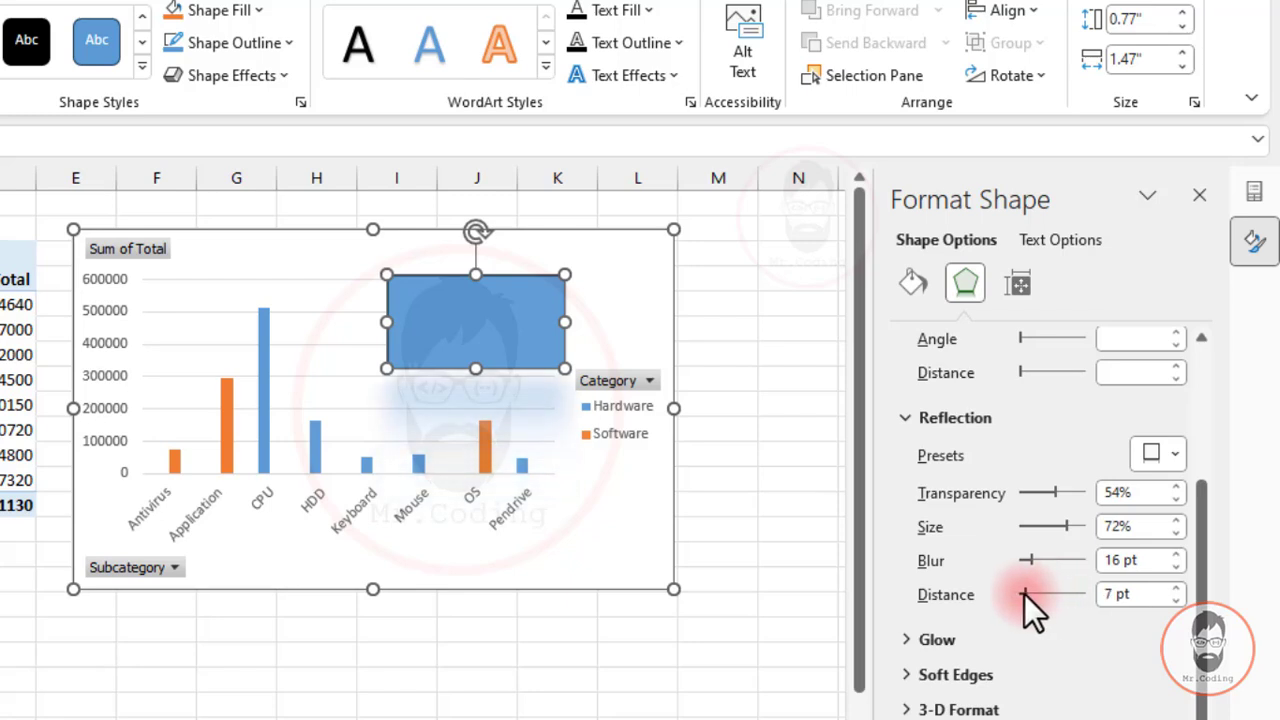
Apply the largest green glow variation, 18 pt in size, to the rectangle
click(910, 420)
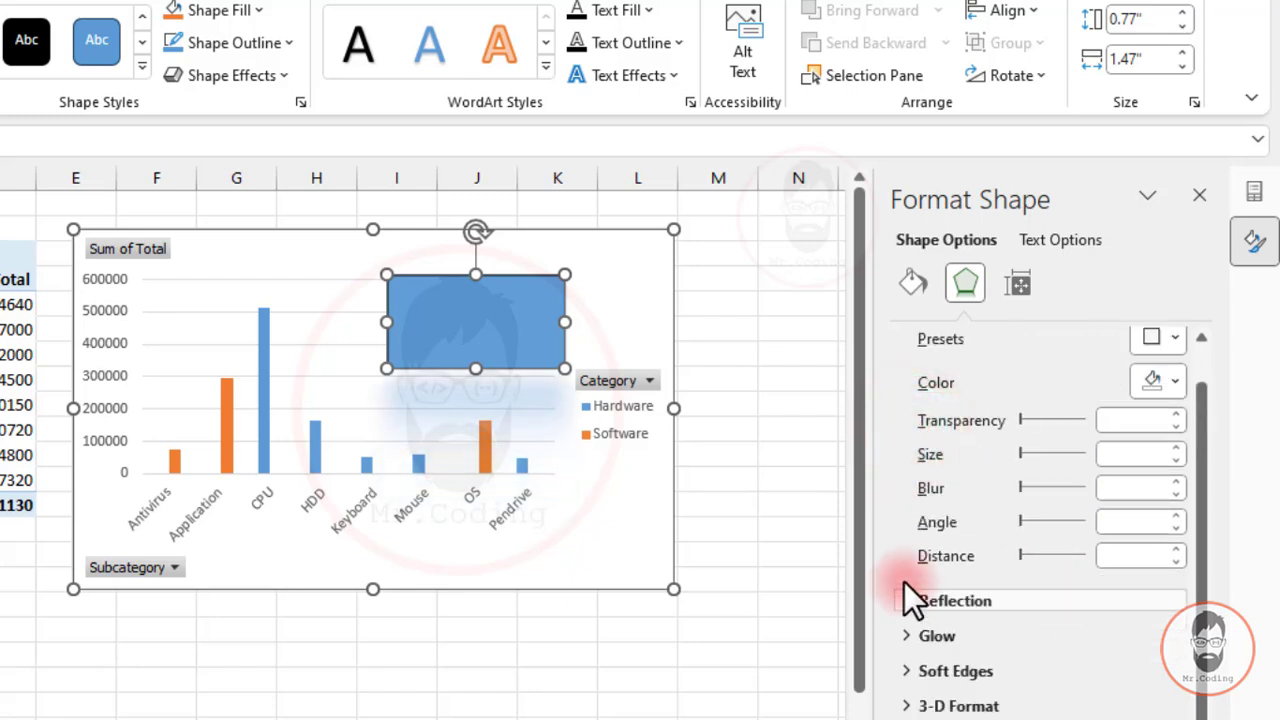
click(921, 632)
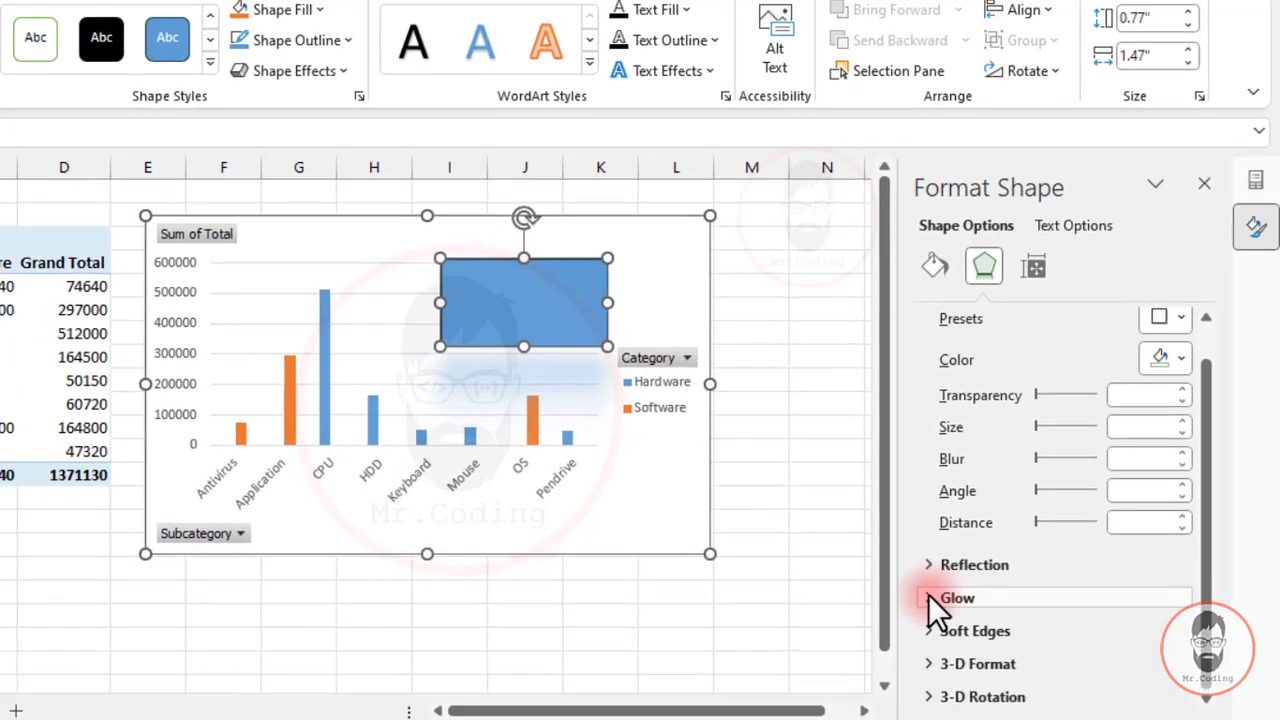
drag(1204, 402, 1204, 520)
click(953, 483)
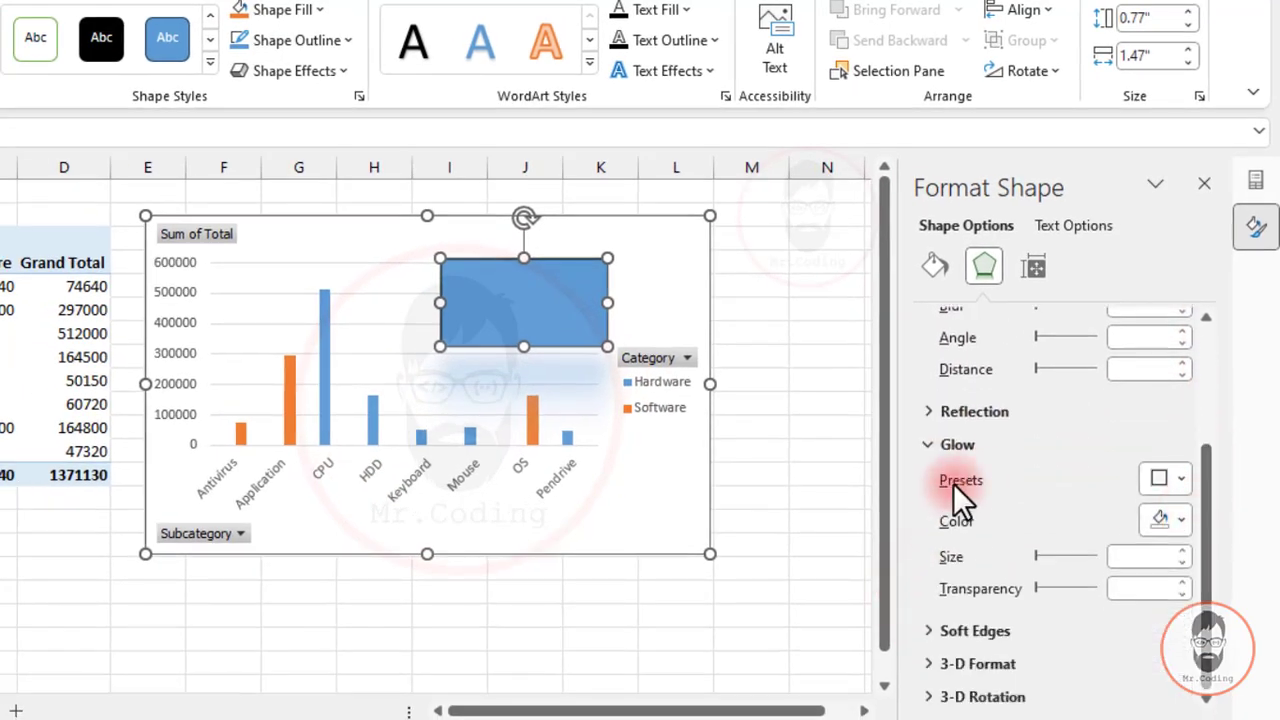
click(1168, 478)
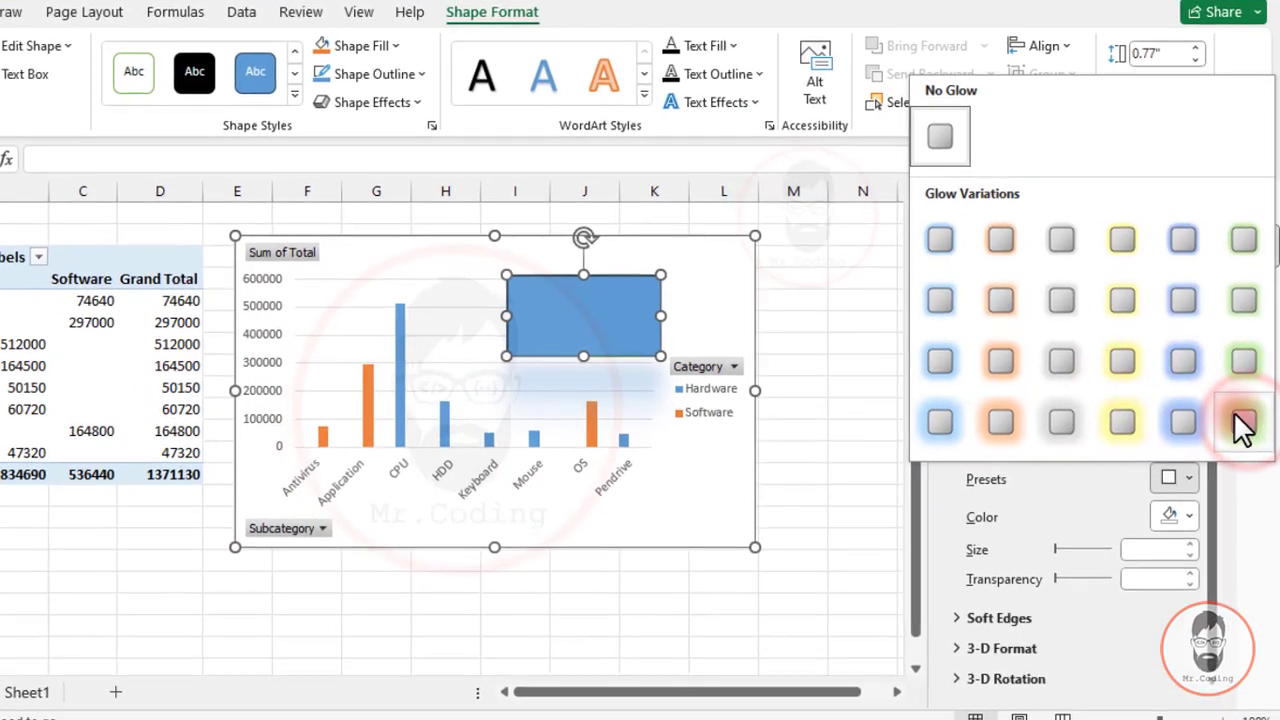
click(1245, 423)
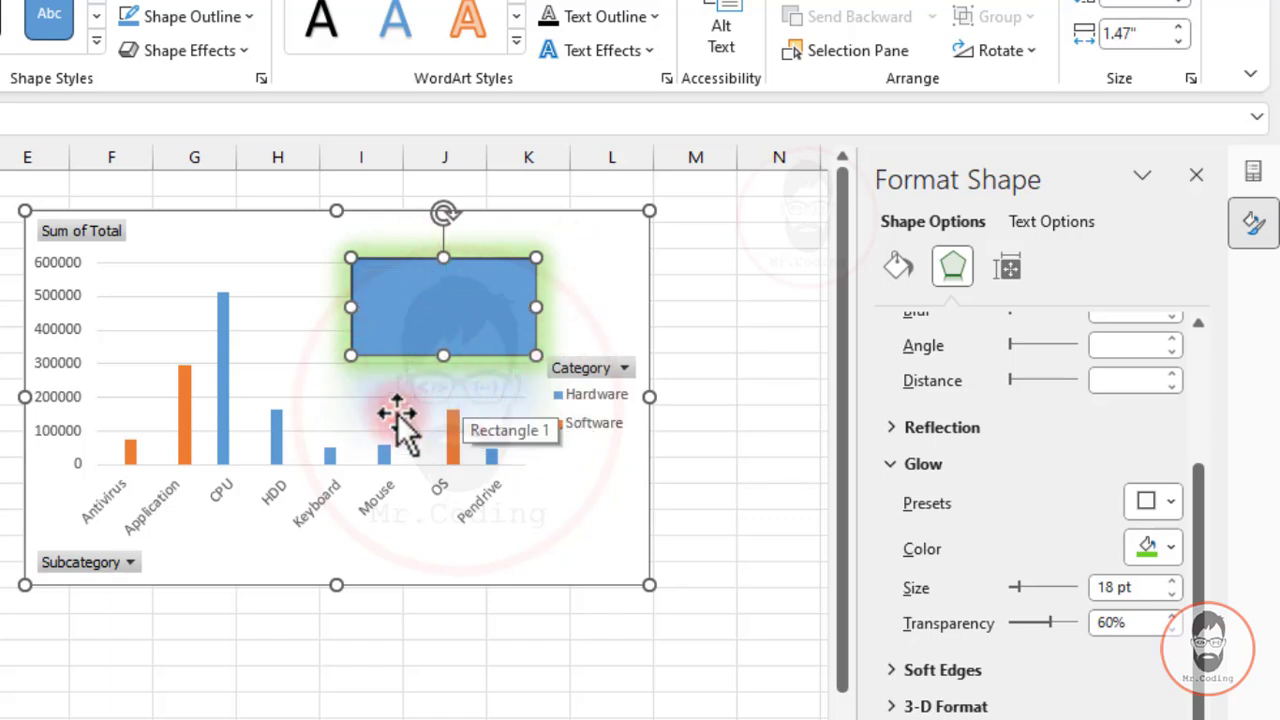
Remove the reflection from the rectangle
click(895, 428)
click(1160, 465)
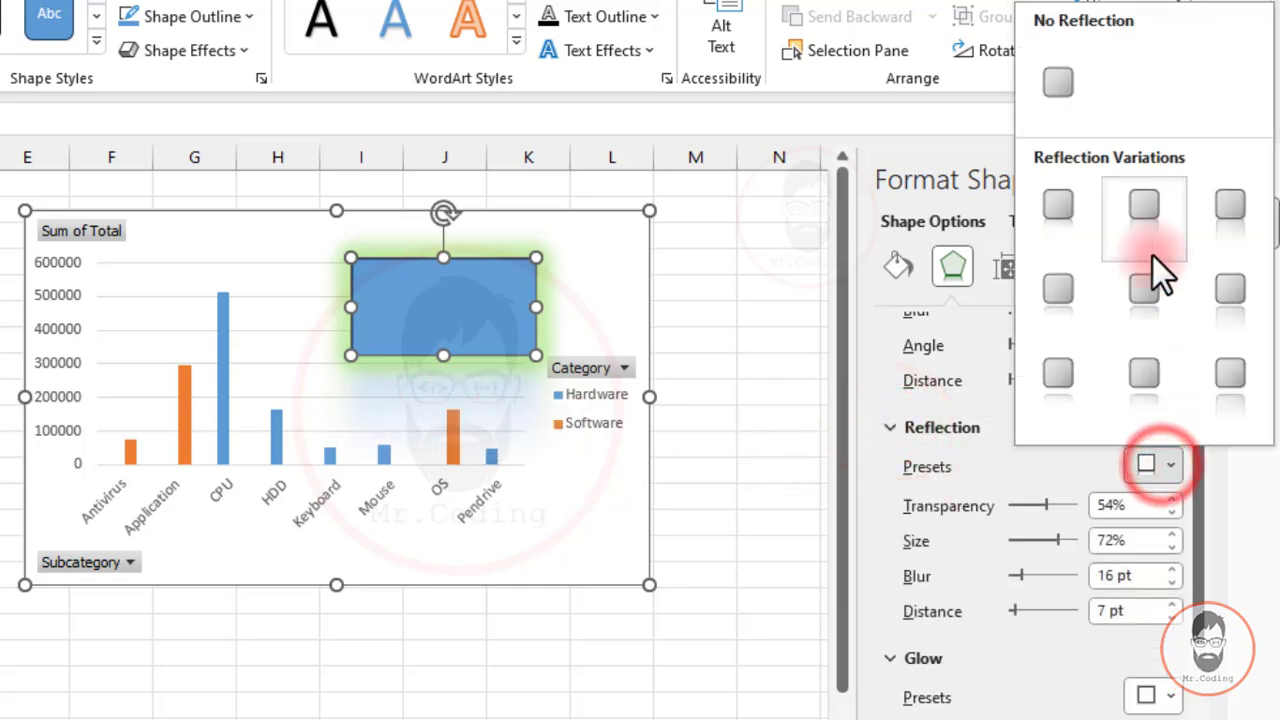
click(1058, 82)
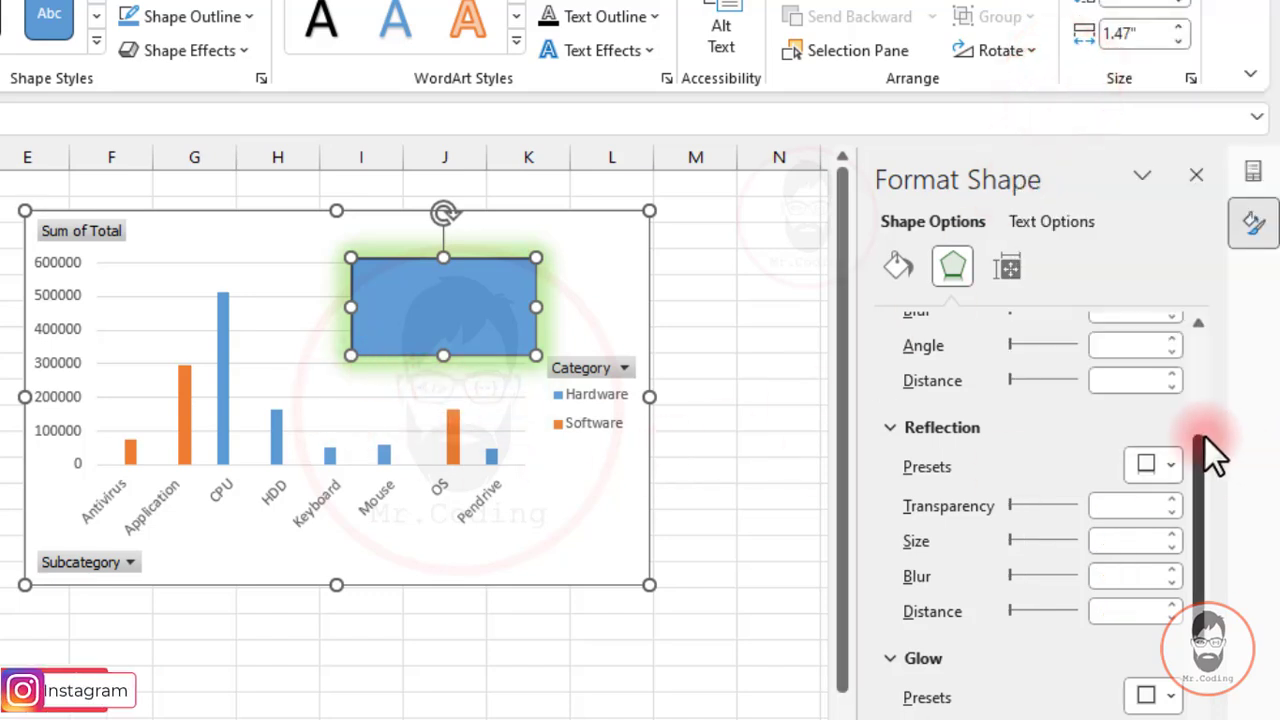
Recolor the glow yellow, replace it with the last recent dark blue, and set the glow's size to 34 pt and transparency to 21%
drag(1196, 439, 1200, 540)
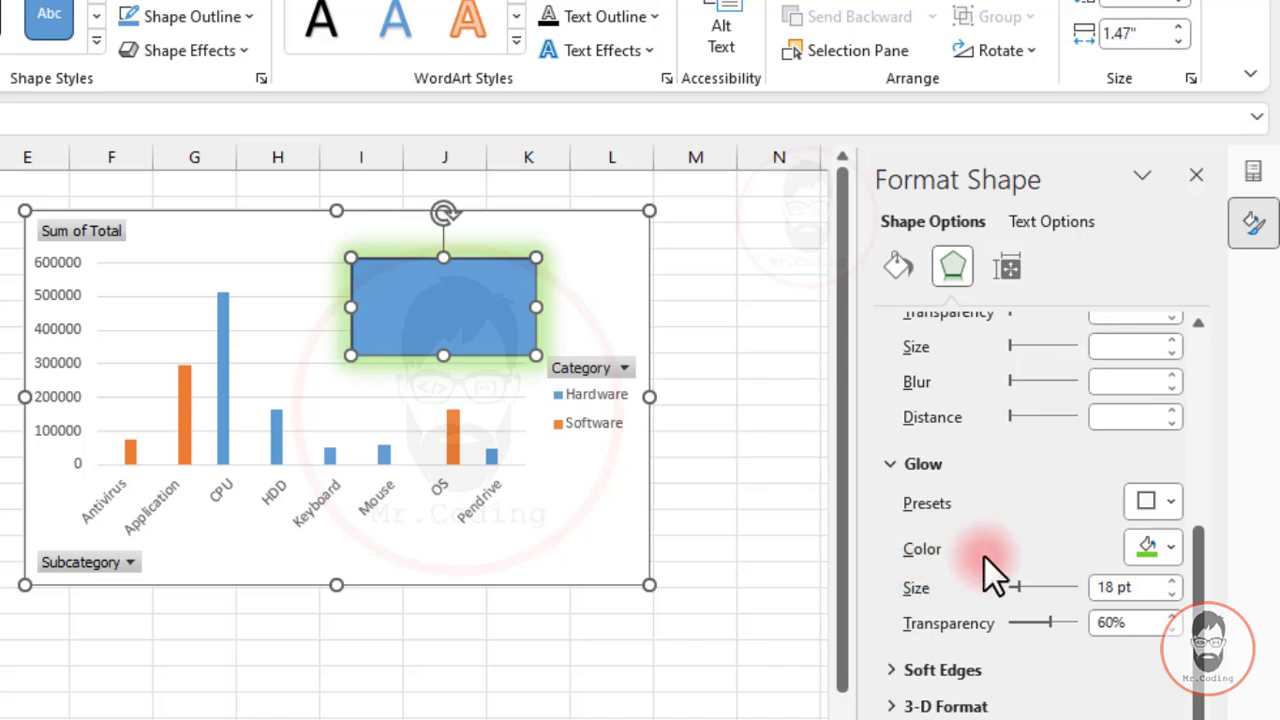
click(1161, 544)
click(1179, 546)
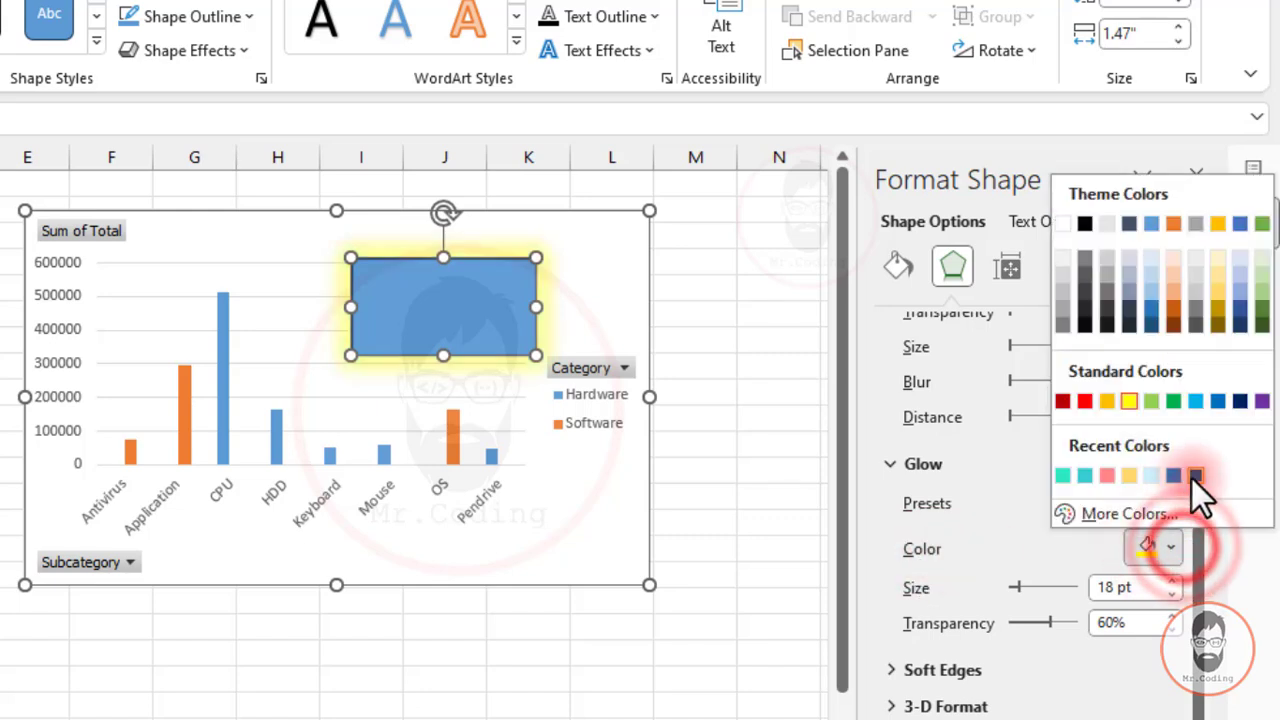
click(1192, 479)
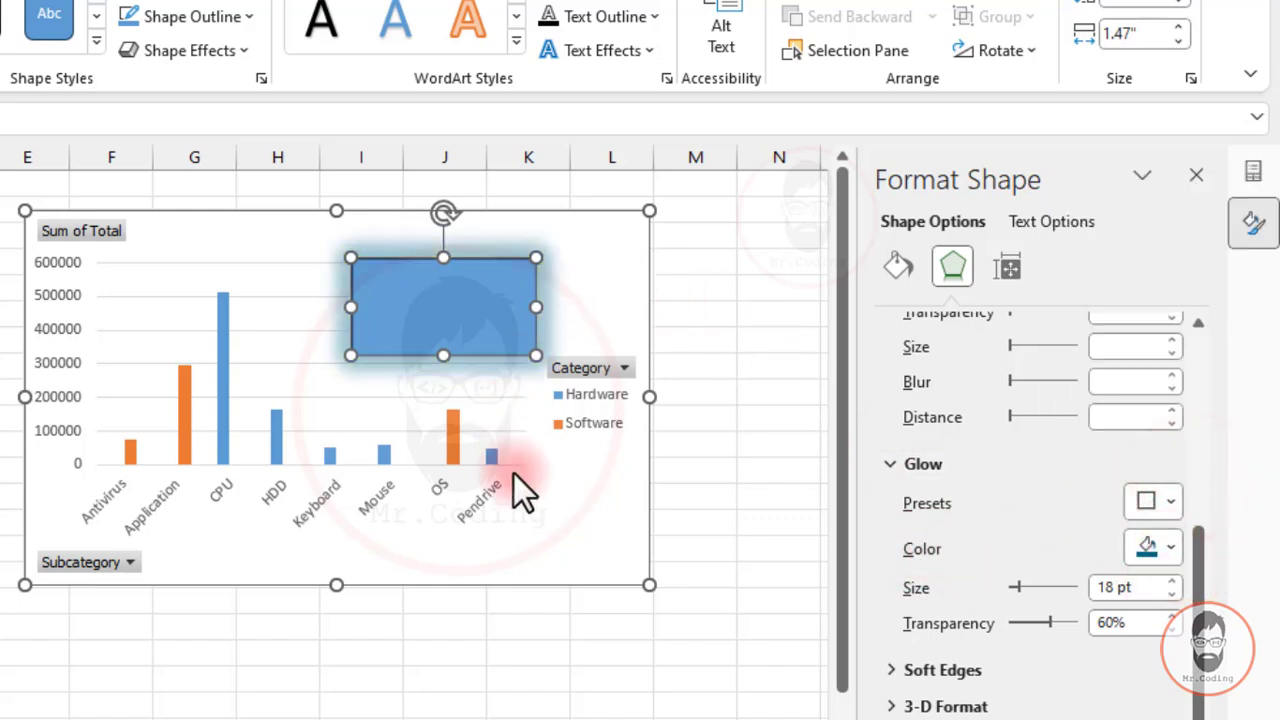
drag(1022, 591, 1024, 633)
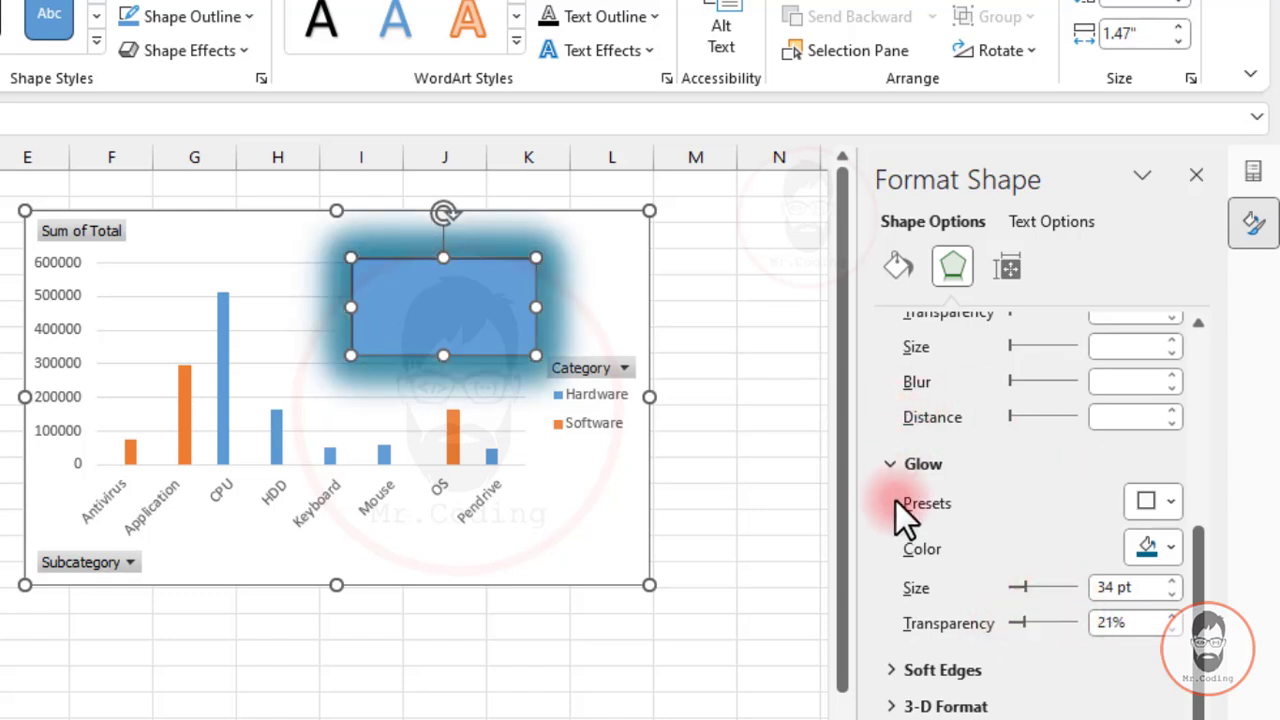
Remove the glow from the rectangle
click(1158, 505)
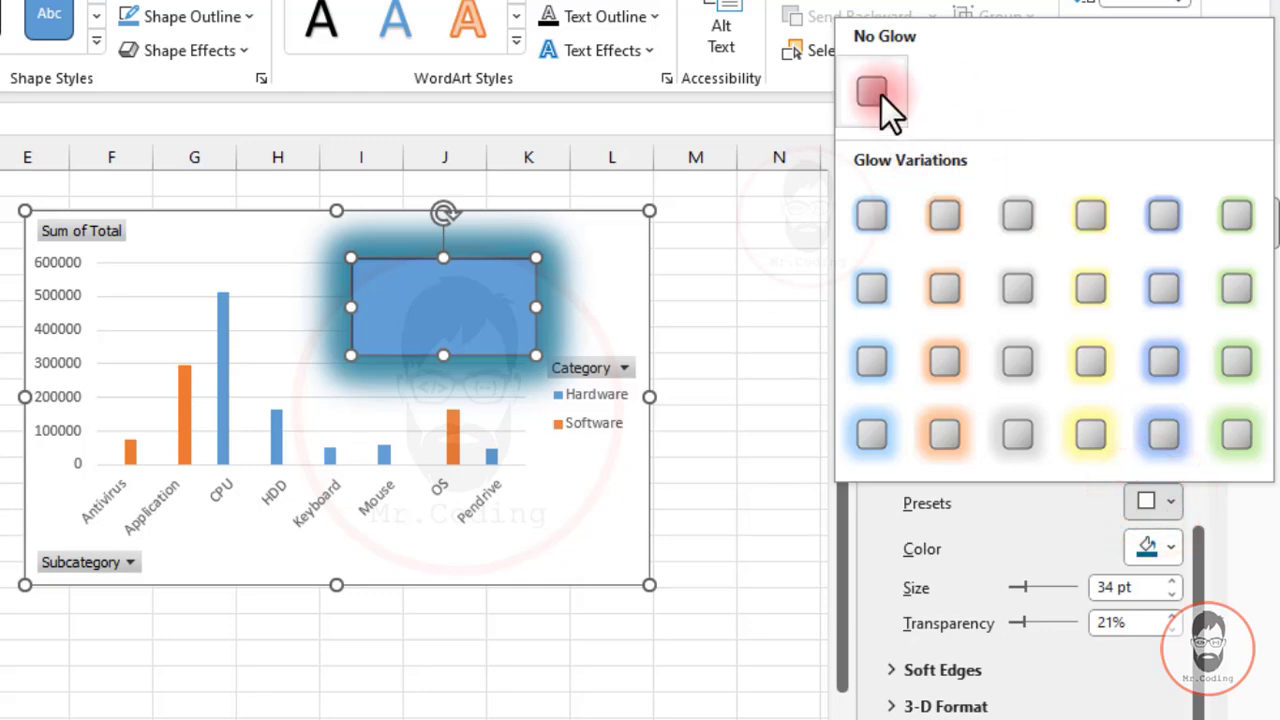
click(878, 92)
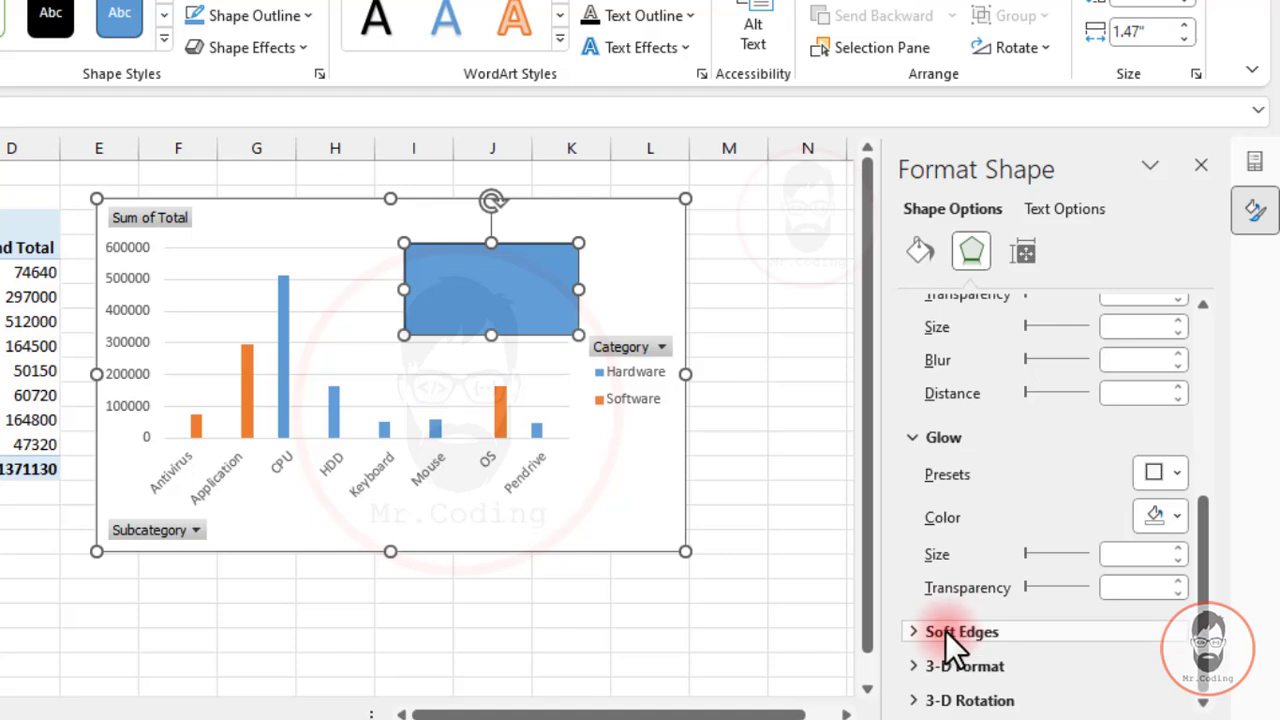
Apply the 10 pt soft-edge preset to the rectangle and reduce the soft-edge size to 4 pt
click(917, 631)
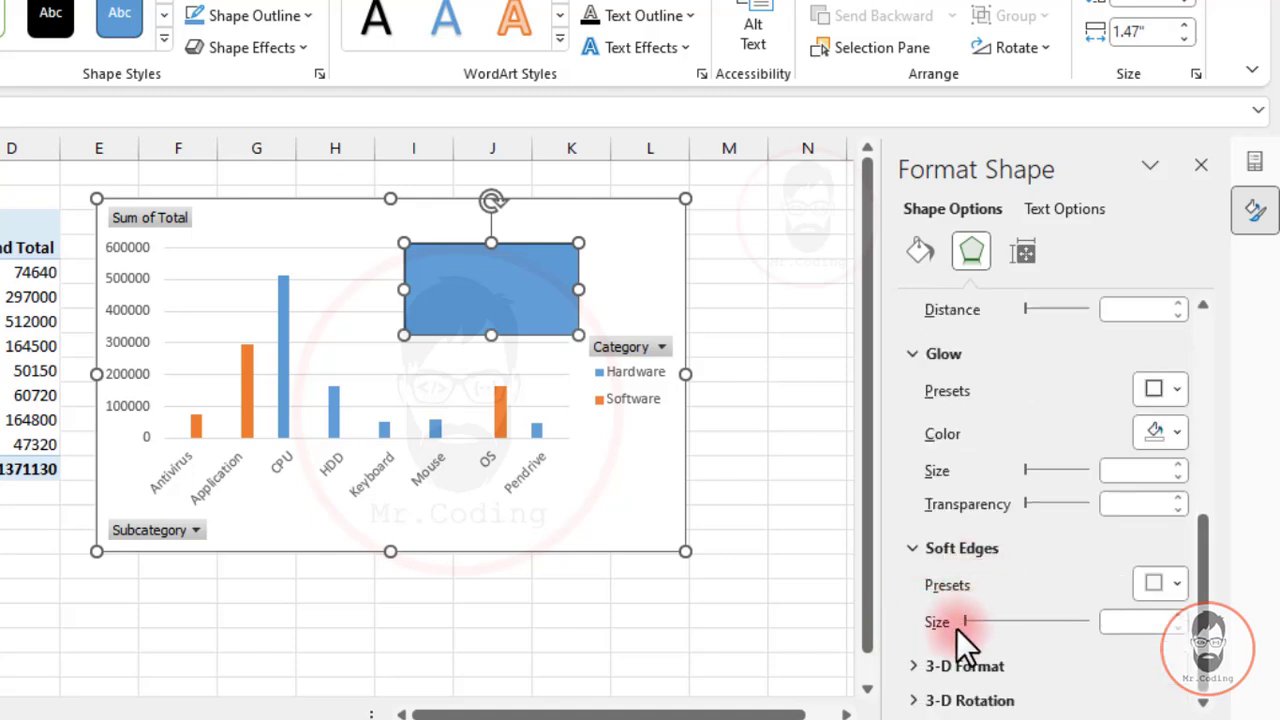
click(1150, 588)
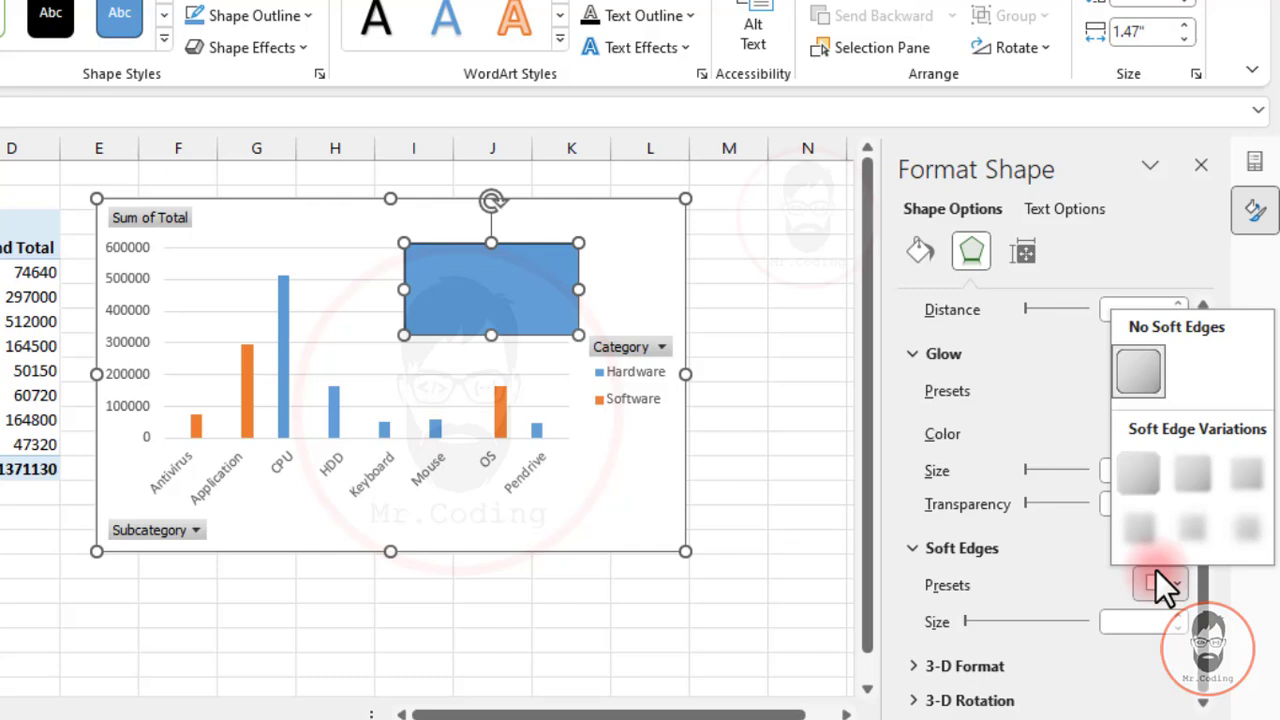
click(1134, 528)
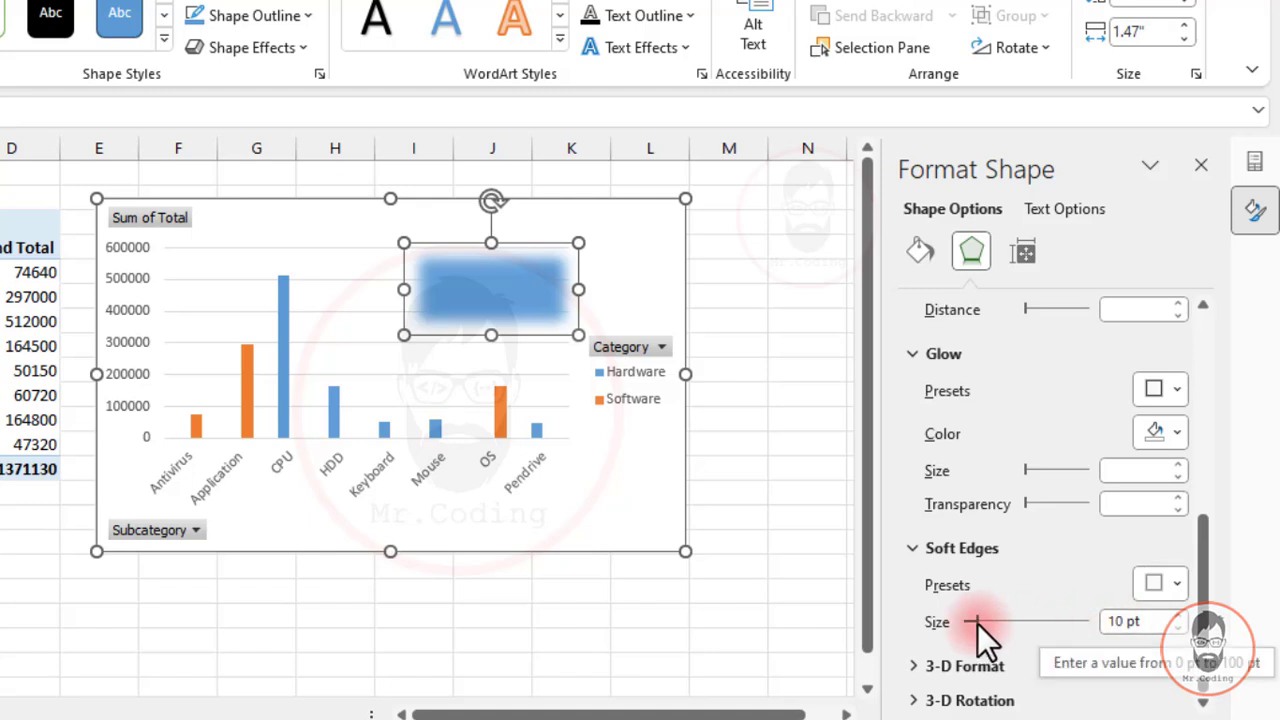
mouse_move(977, 623)
mouse_down()
mouse_move(1008, 621)
mouse_move(970, 634)
mouse_up()
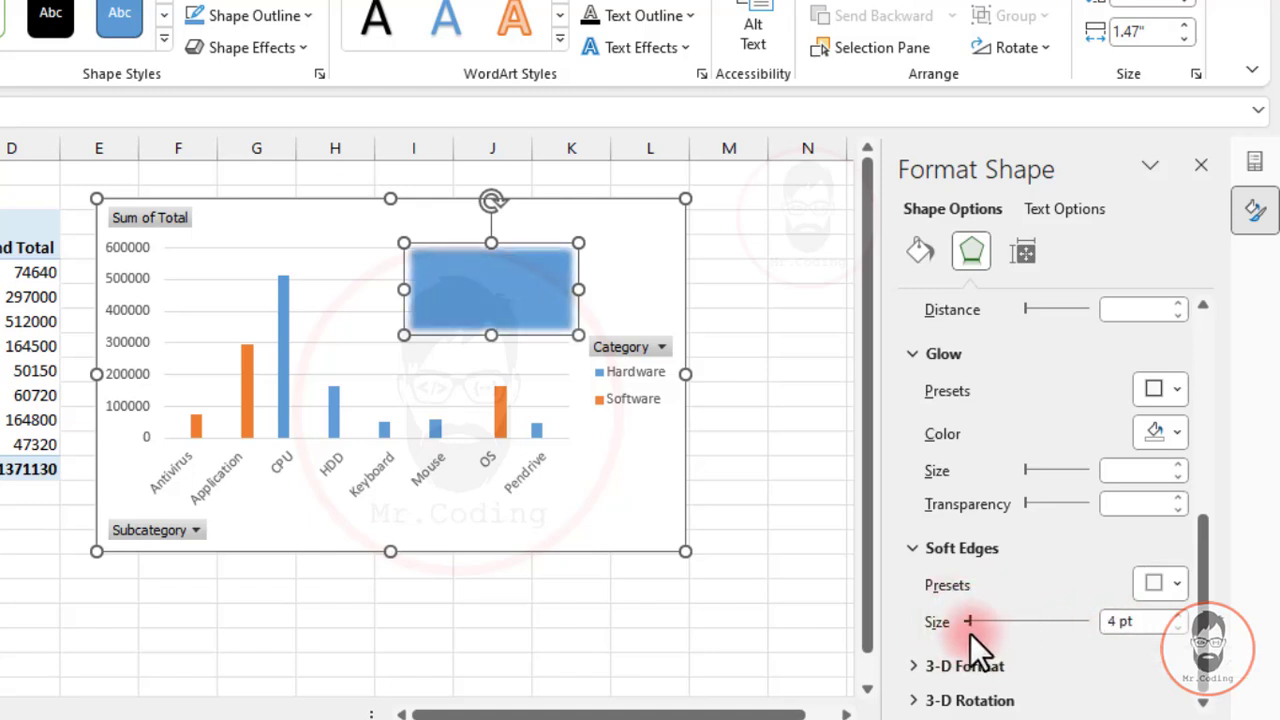
Remove the soft edges from the rectangle
click(1173, 580)
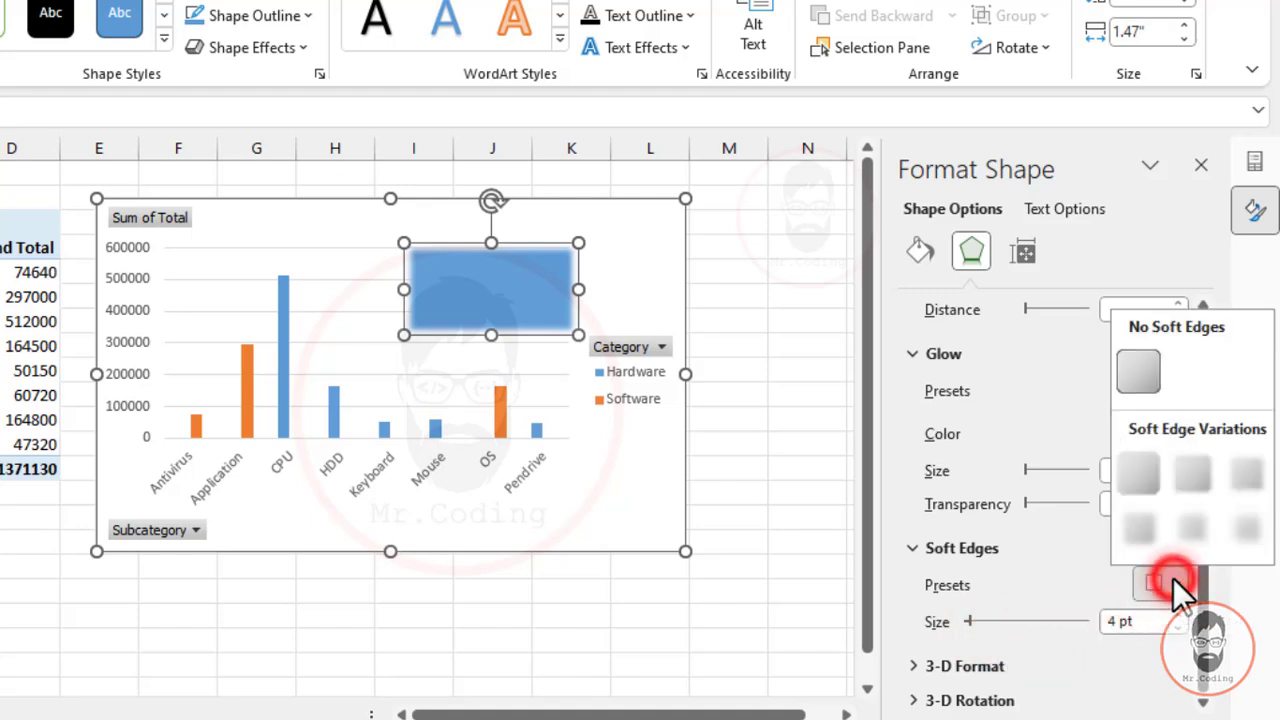
click(1148, 363)
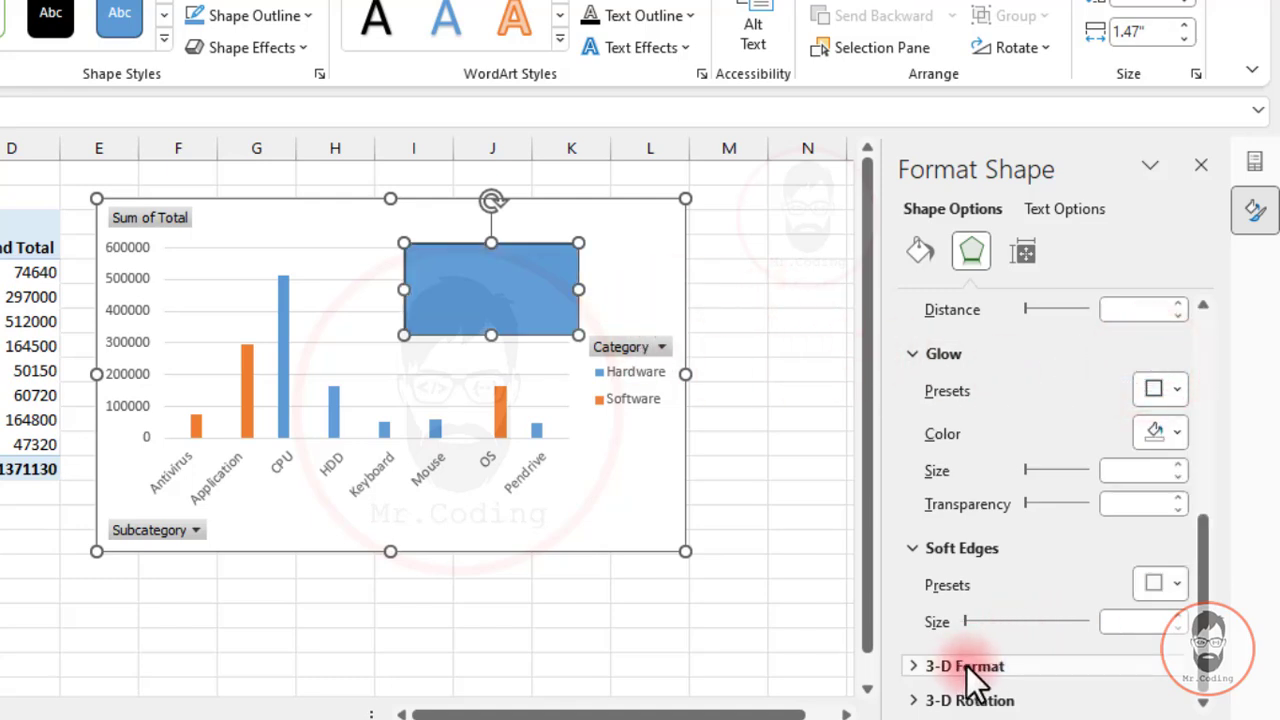
Apply the fourth bevel in the first row as the rectangle's top bevel, with width 28.5 pt and height 12.5 pt
click(915, 667)
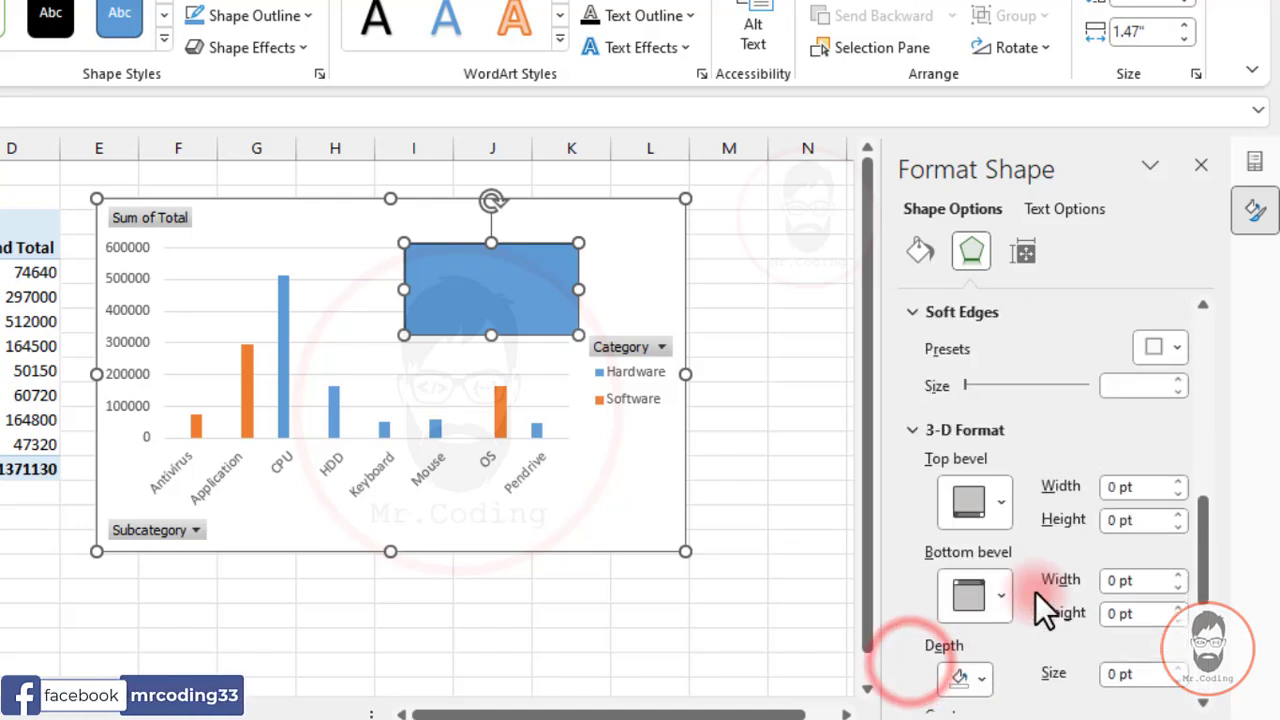
scroll(1035, 592, down, 5)
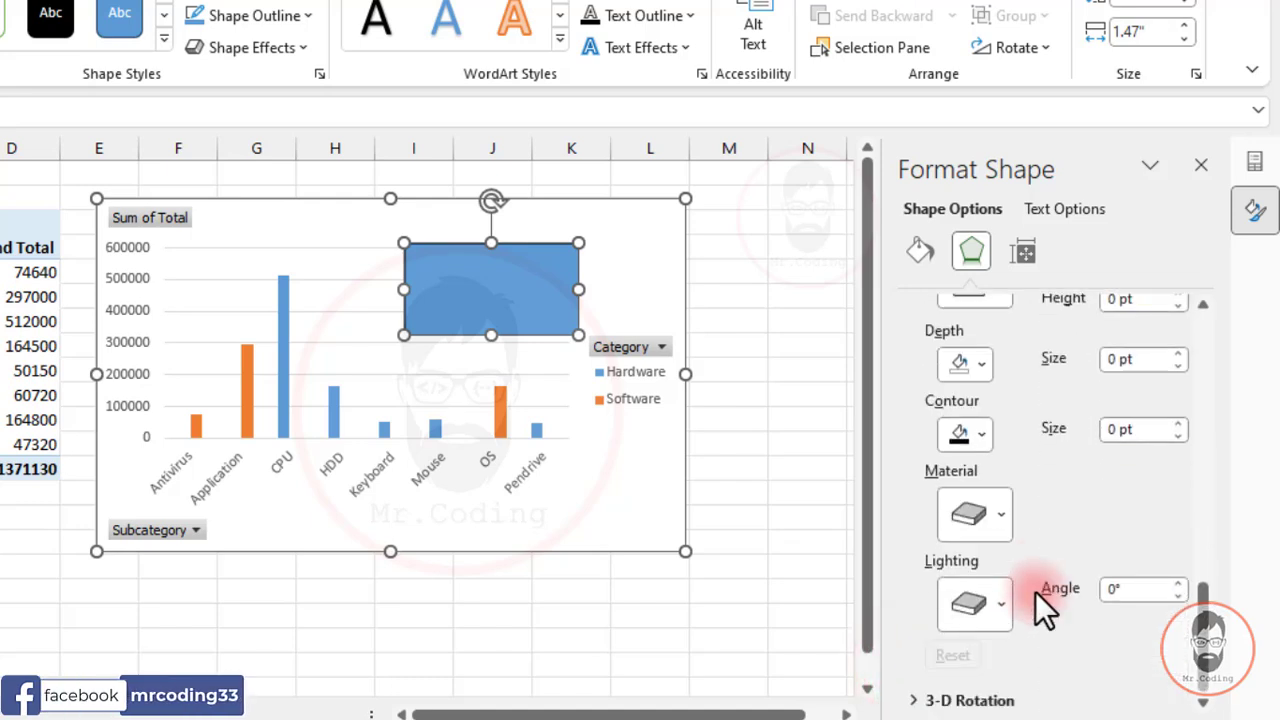
scroll(1035, 592, up, 4)
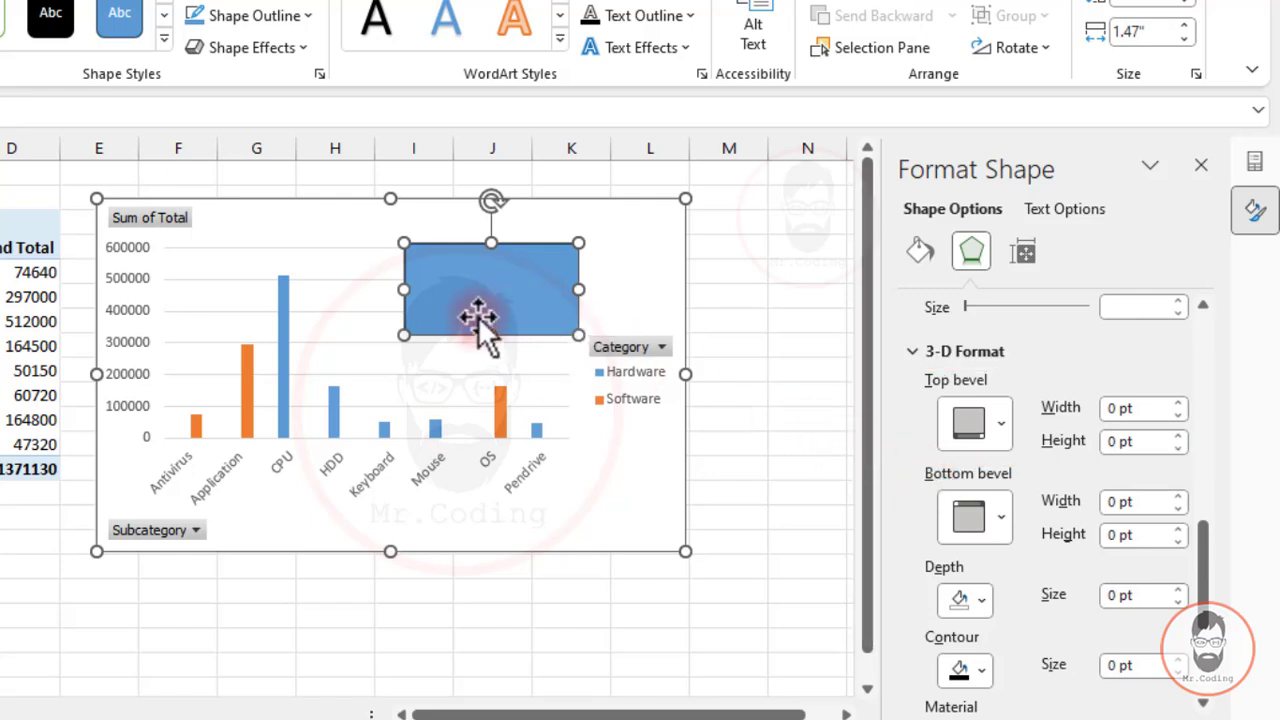
click(1000, 424)
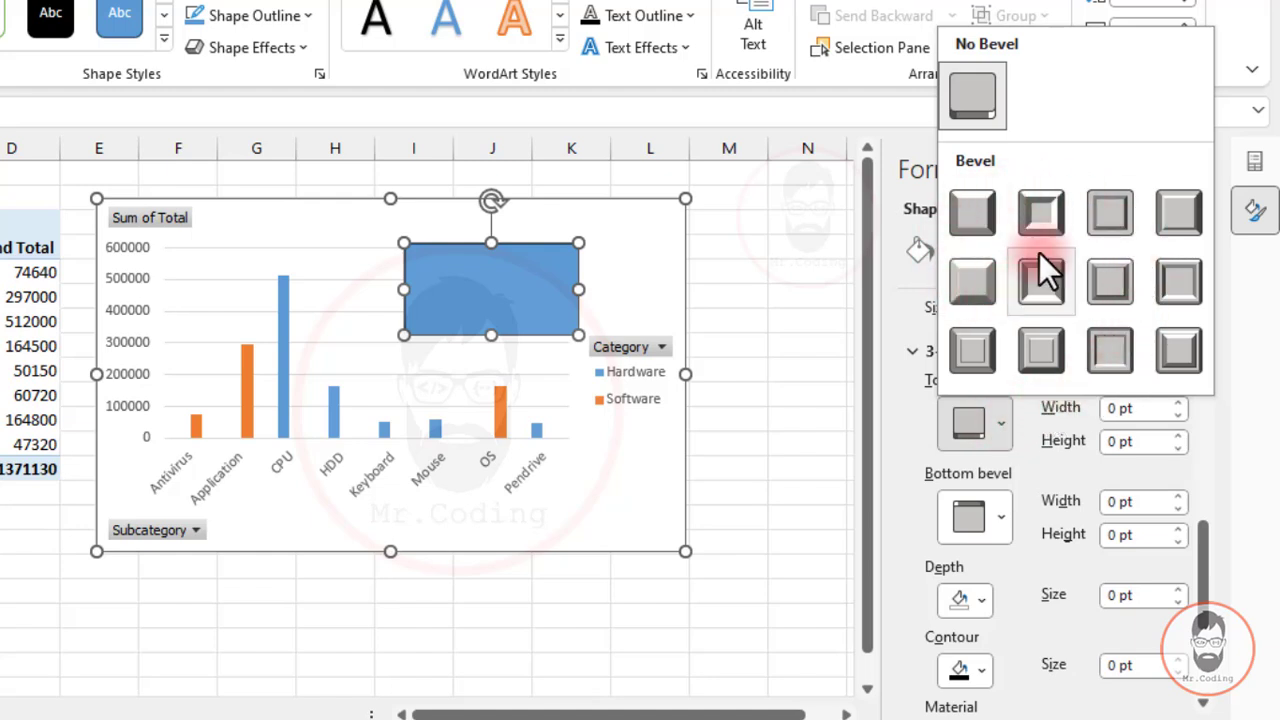
click(1181, 208)
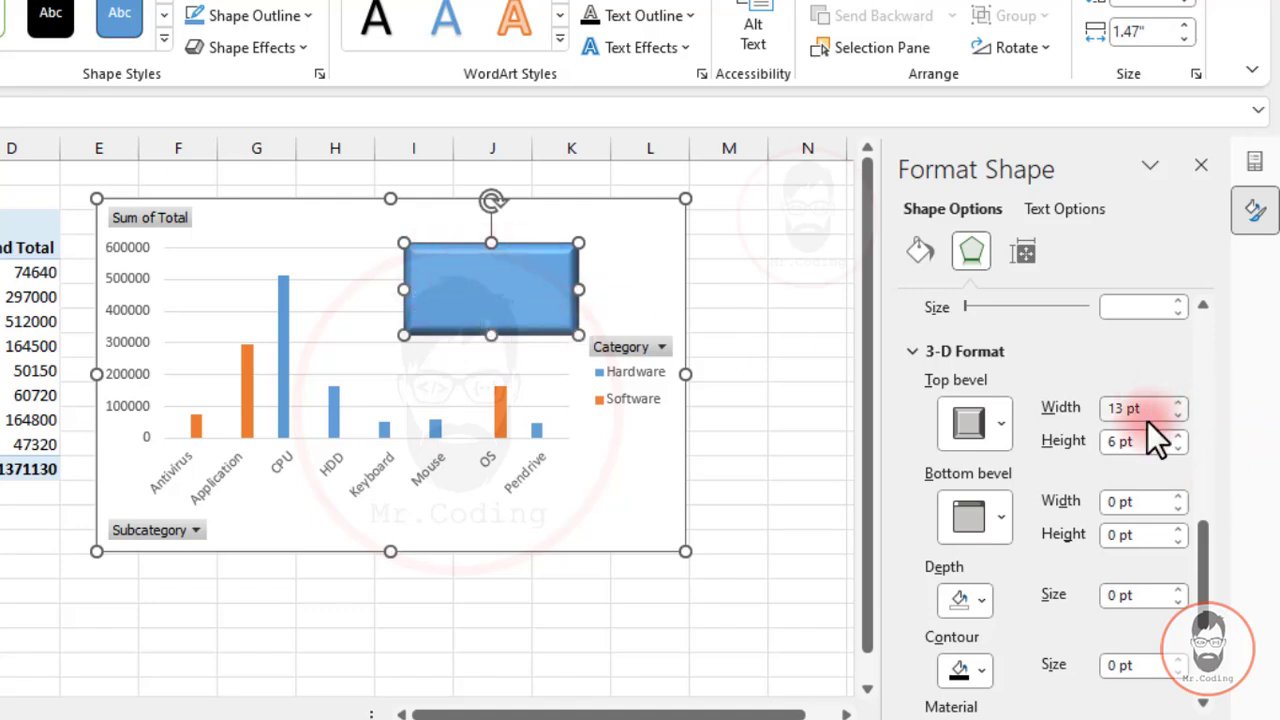
drag(1177, 403, 1179, 436)
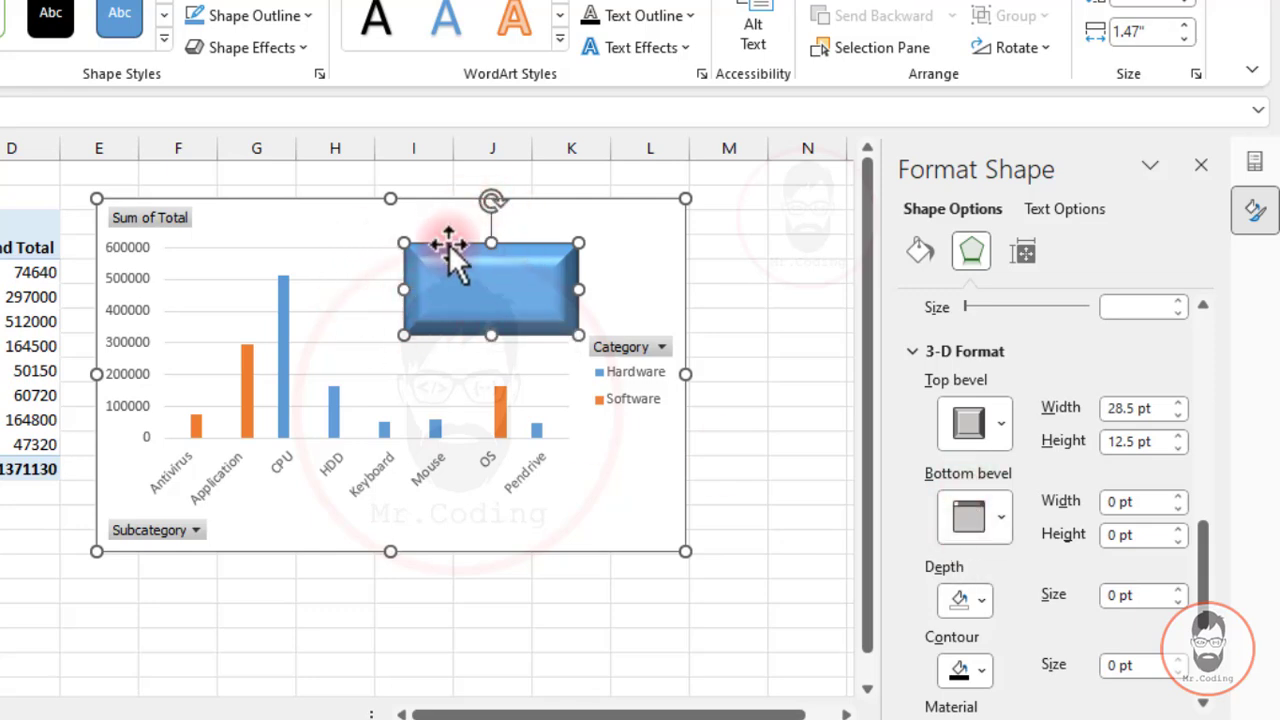
Try the fourth bevel in the first row as the rectangle's bottom bevel and return it to no bevel
click(1001, 520)
click(1177, 308)
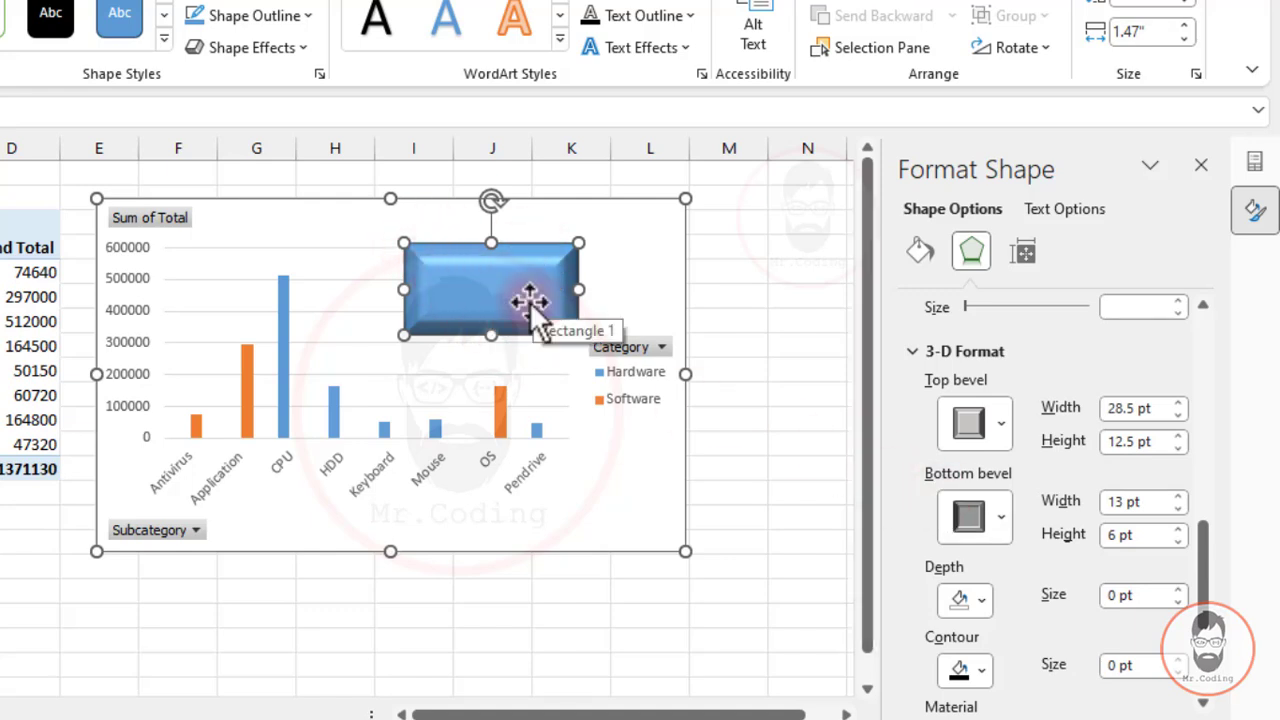
click(1003, 528)
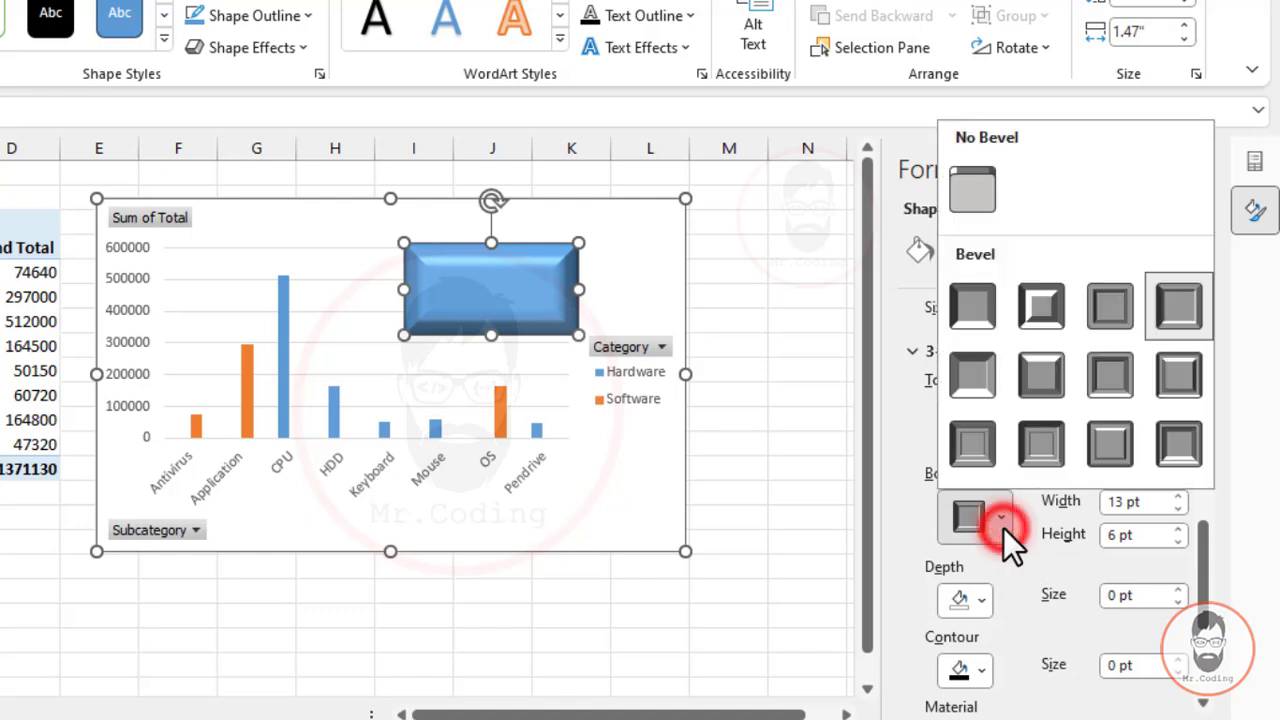
click(998, 180)
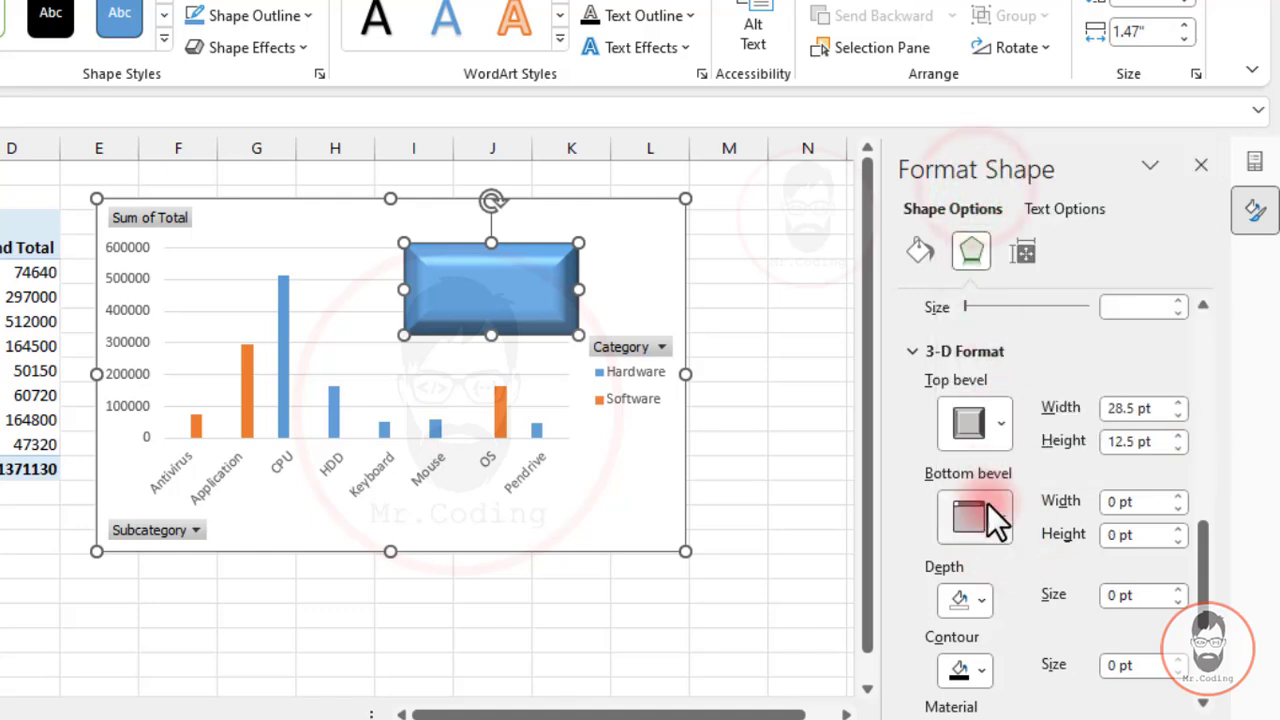
Apply the second preset in the second row of the Parallel 3-D rotations to the rectangle
scroll(1071, 581, down, 2)
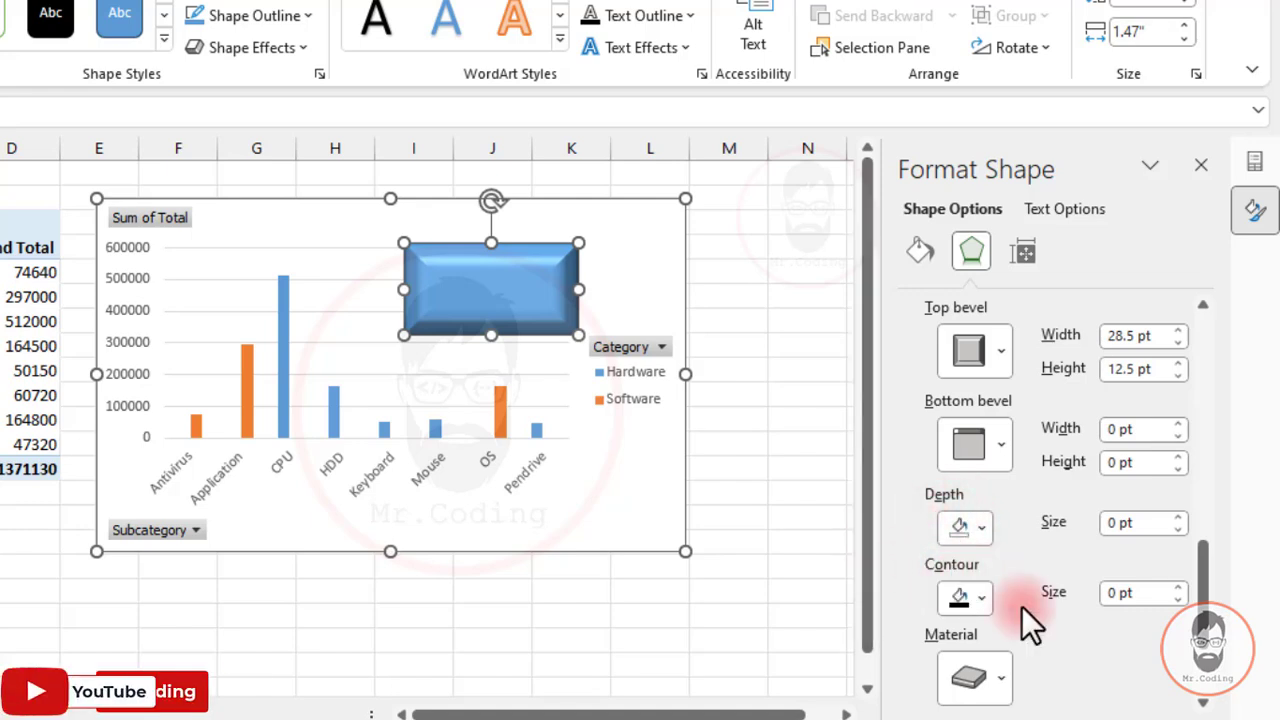
scroll(1021, 606, down, 3)
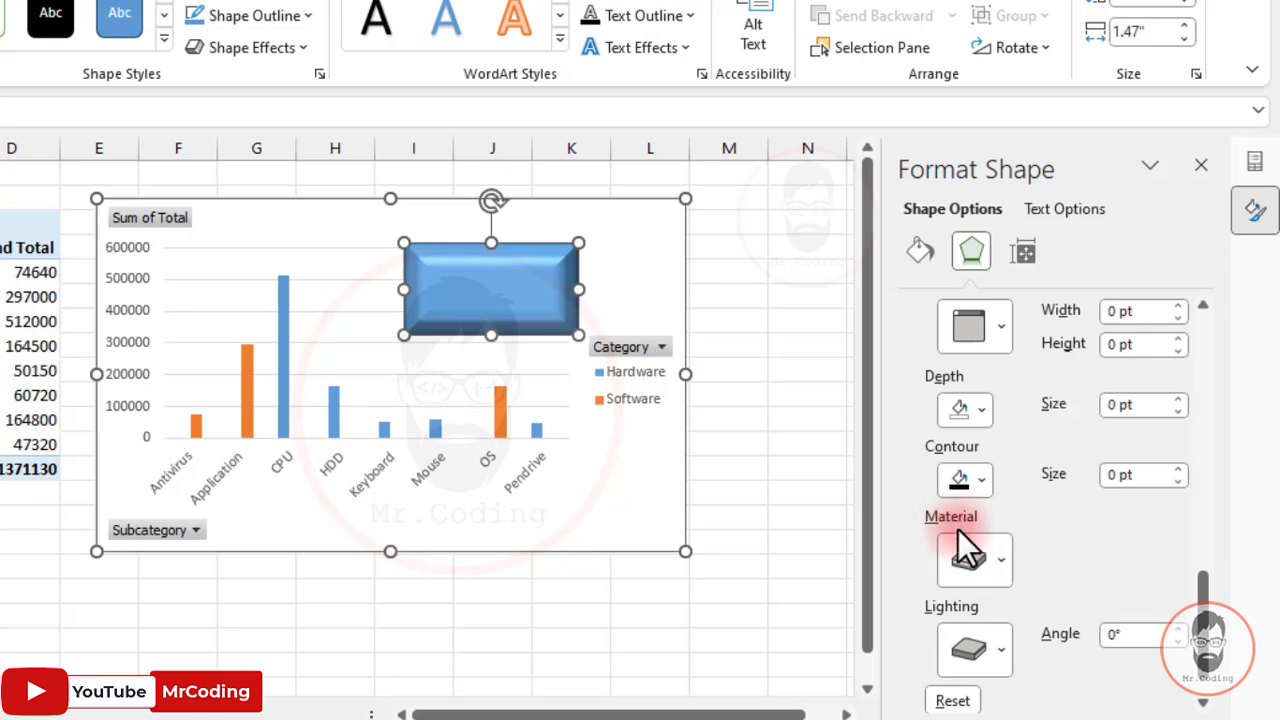
scroll(1190, 640, down, 2)
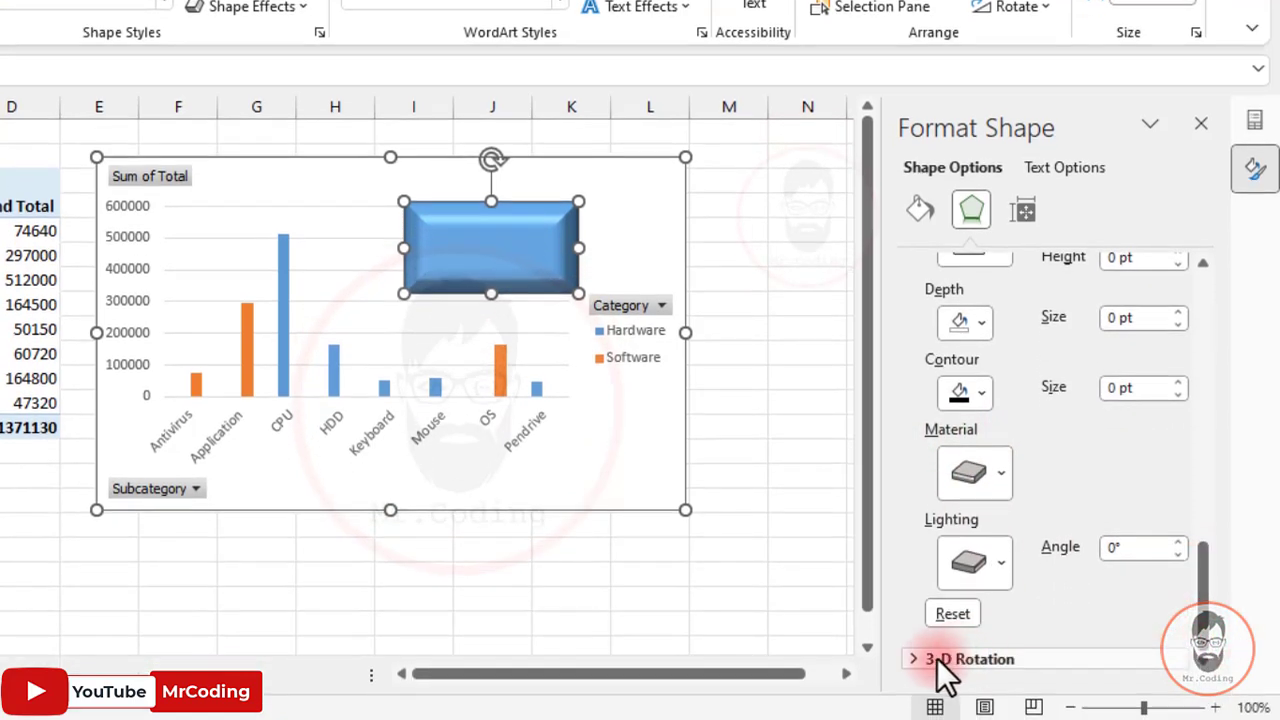
click(934, 658)
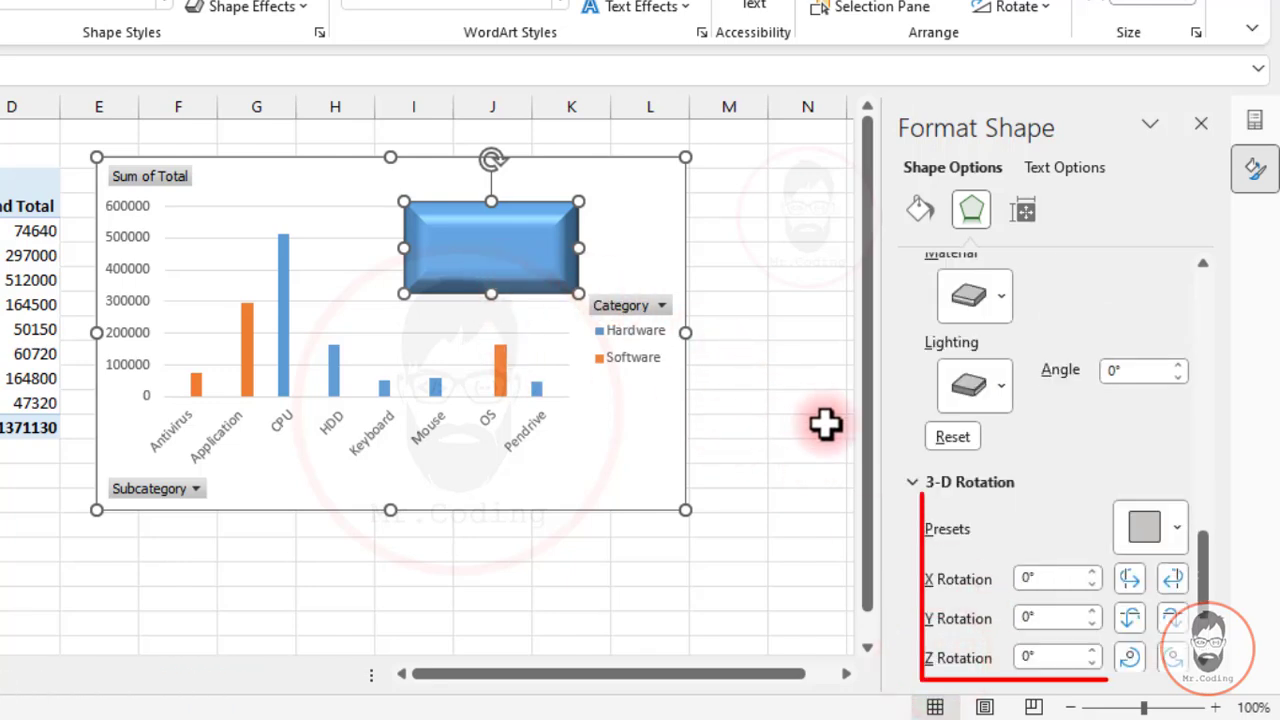
scroll(1200, 625, down, 3)
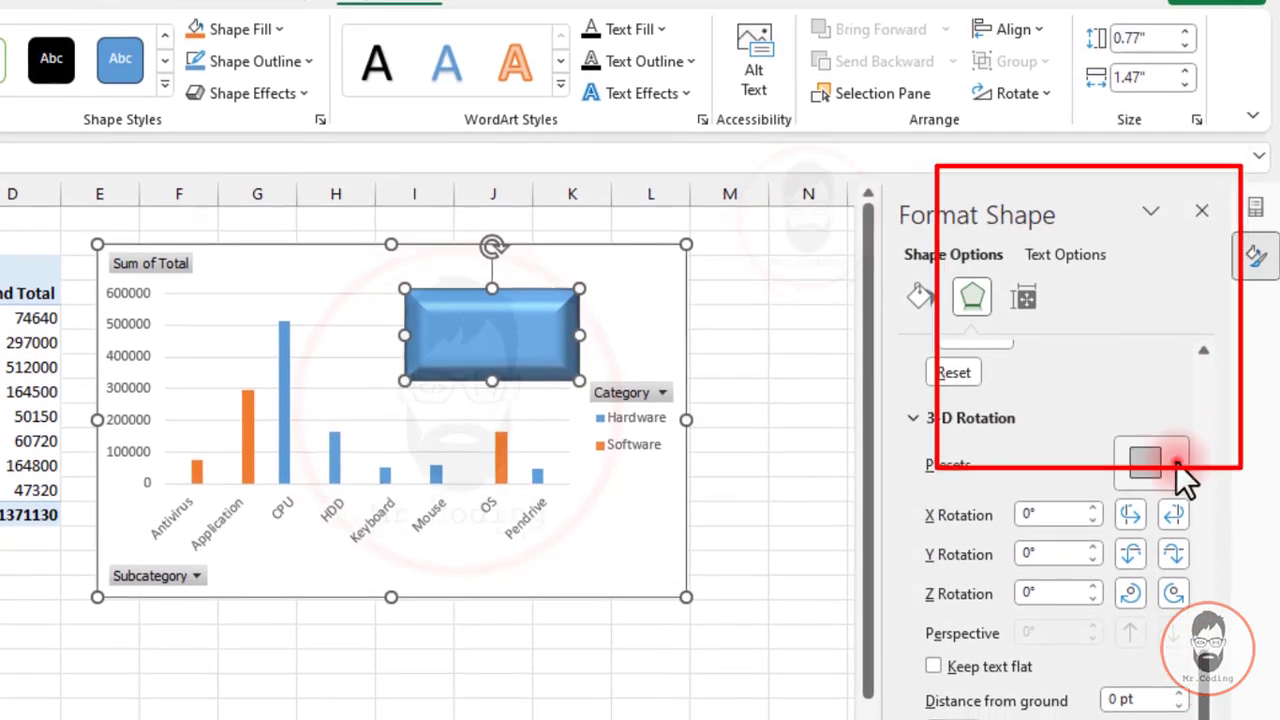
click(1166, 383)
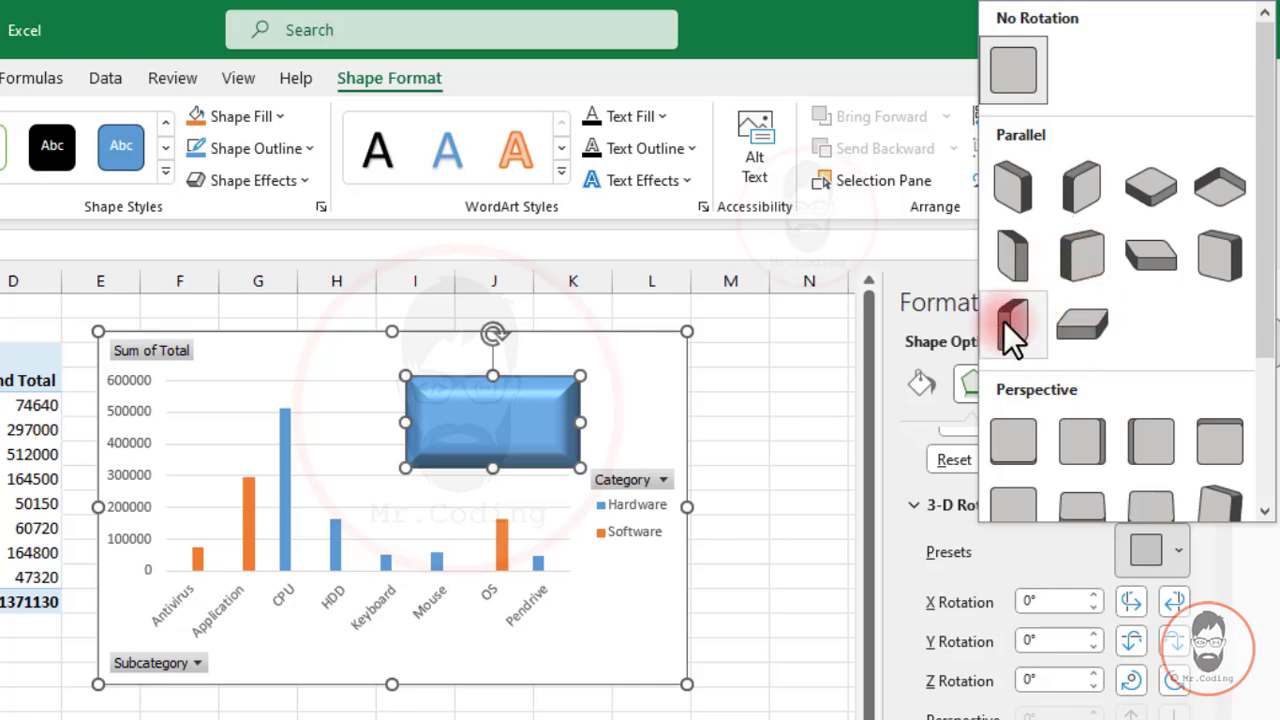
click(1068, 274)
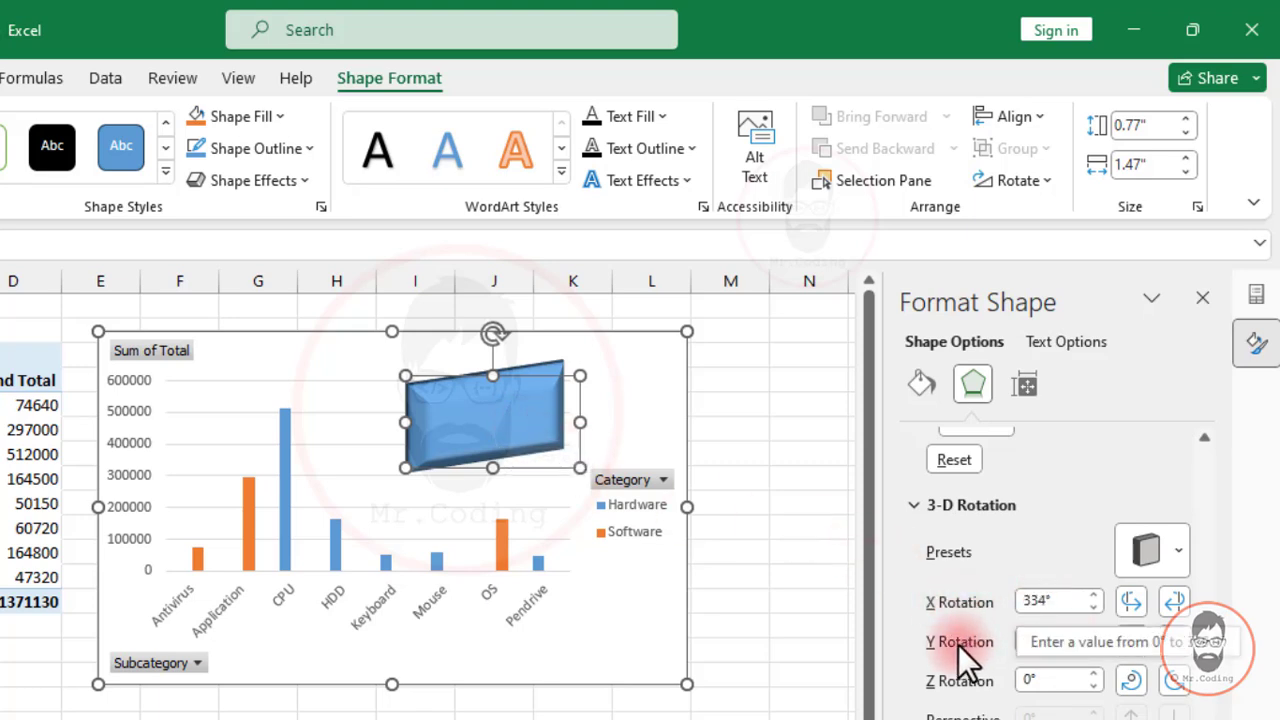
Step the rectangle's X rotation down and up, ending at 210° so its back side faces forward
click(1092, 606)
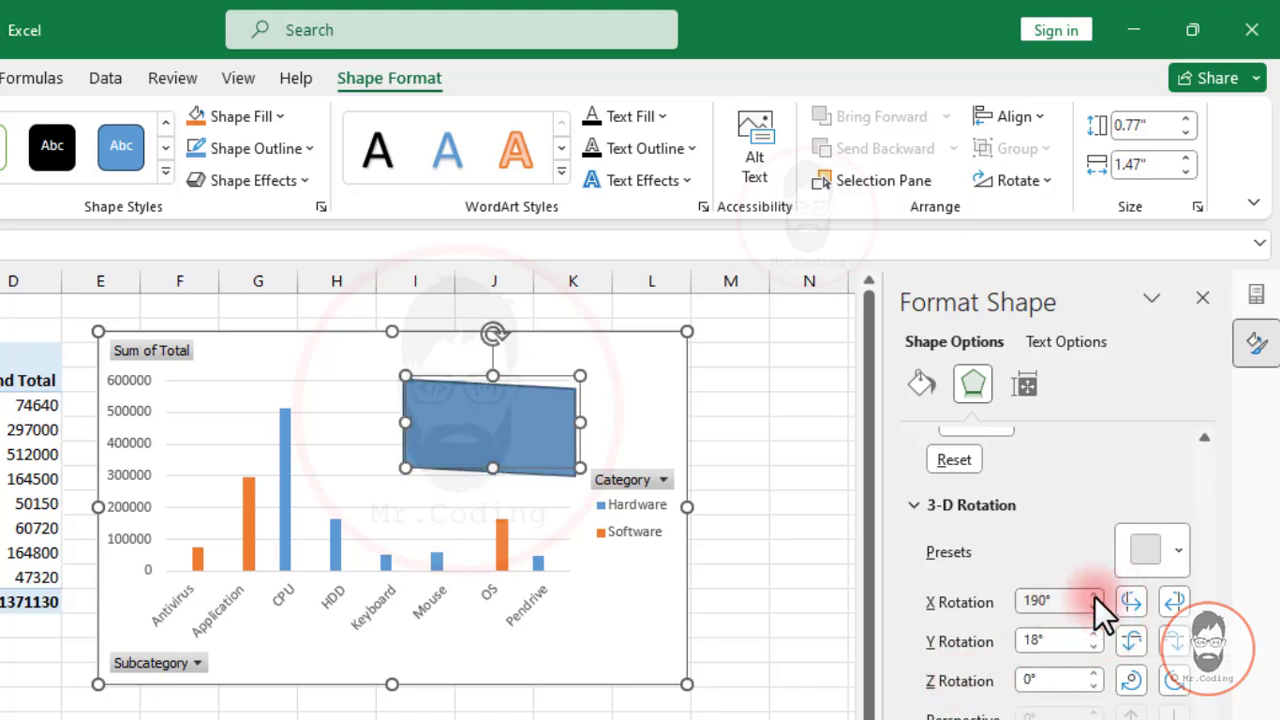
click(1094, 595)
click(1094, 595)
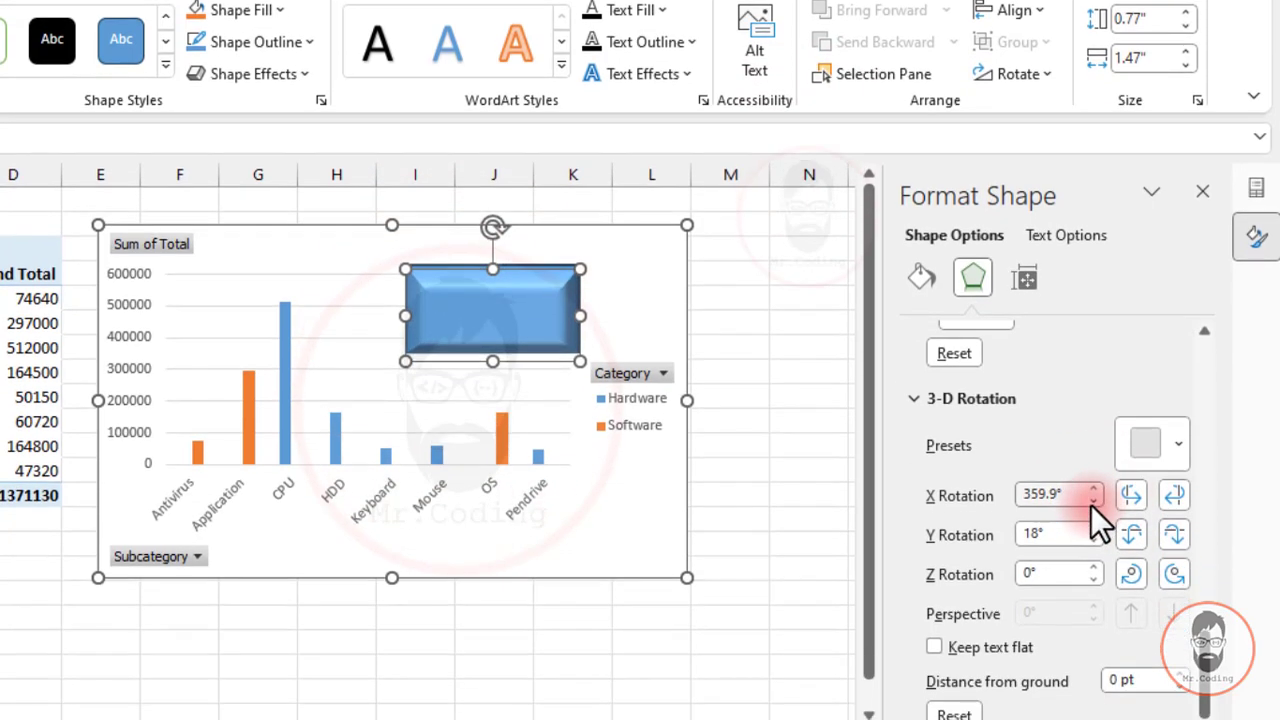
click(1093, 607)
click(1093, 607)
click(1093, 498)
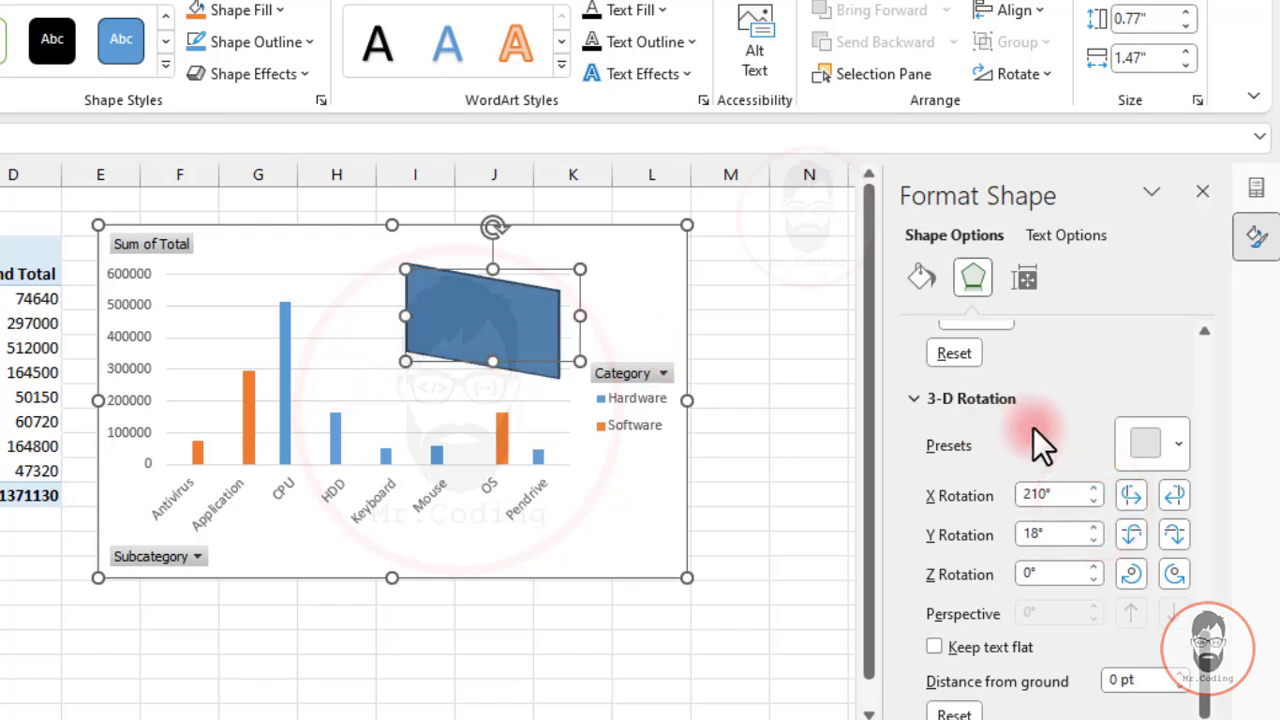
Apply a 9 pt by 6 pt bottom bevel preset to the rectangle, then widen it and raise its height to 15 pt
scroll(1033, 435, up, 3)
scroll(1033, 427, up, 5)
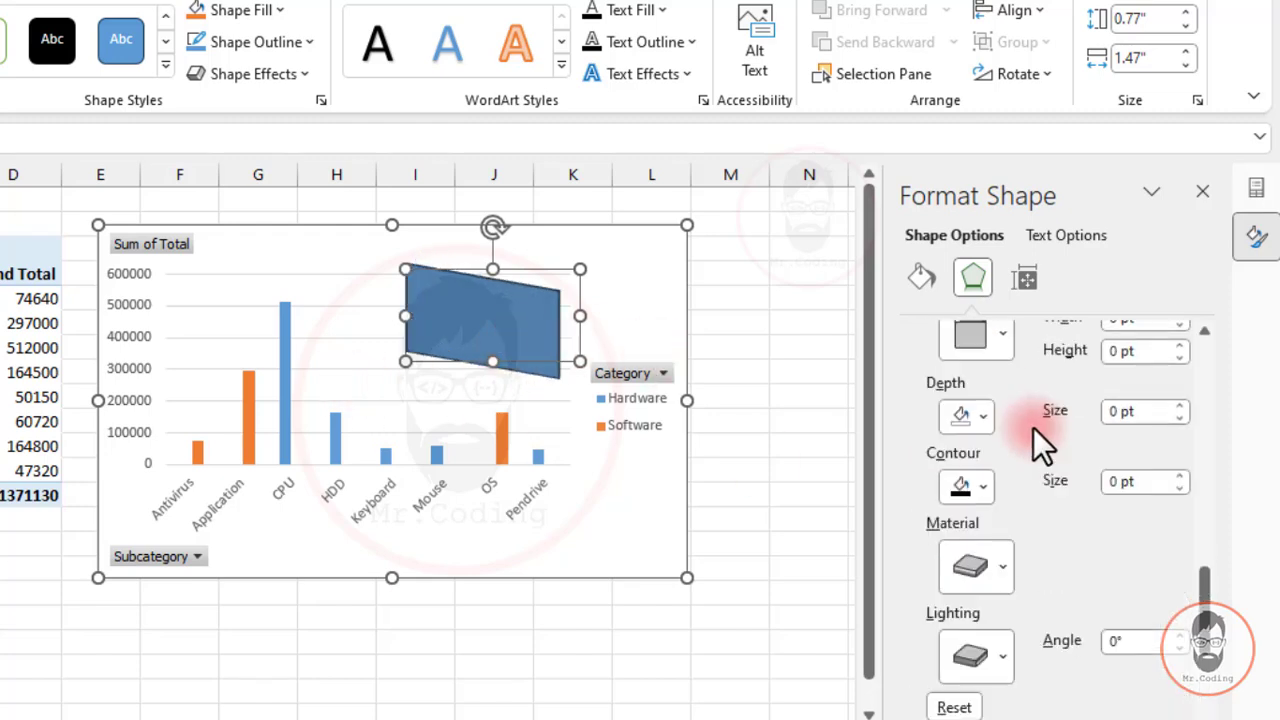
click(1000, 448)
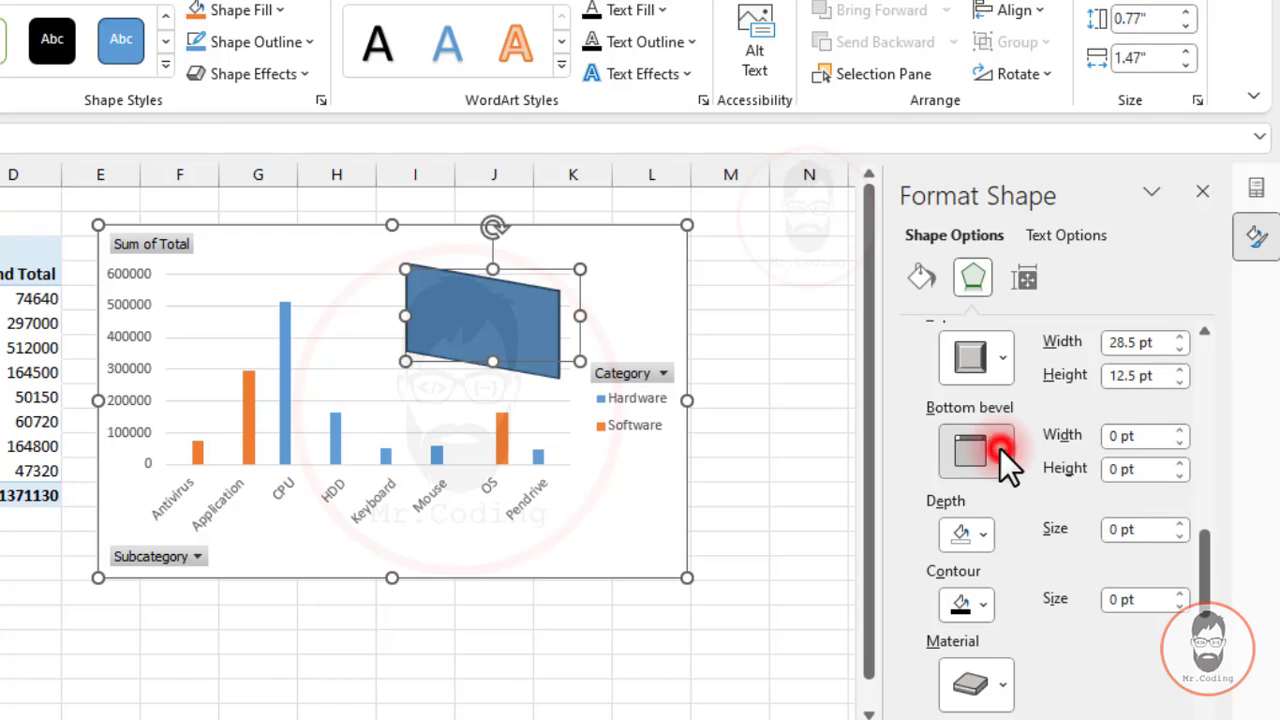
click(1108, 378)
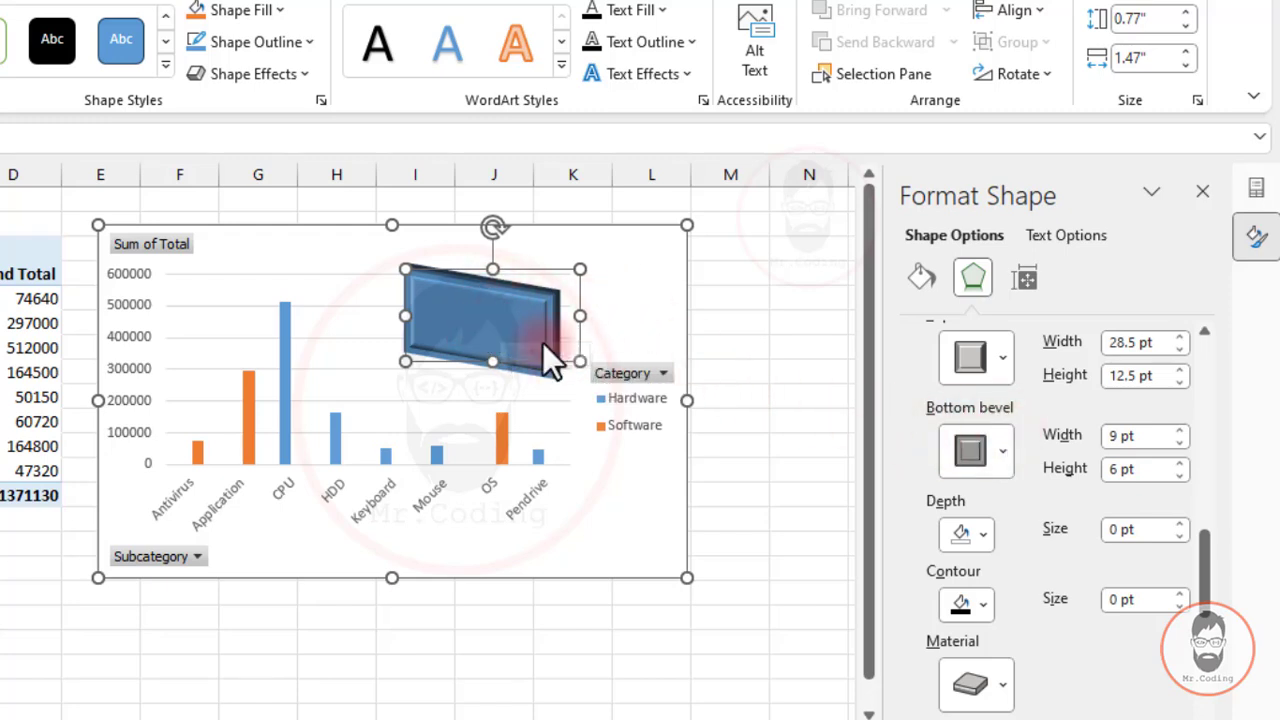
drag(1183, 427, 1178, 464)
Set the rectangle's X rotation to 90° so that its side faces forward
drag(1203, 586, 1222, 697)
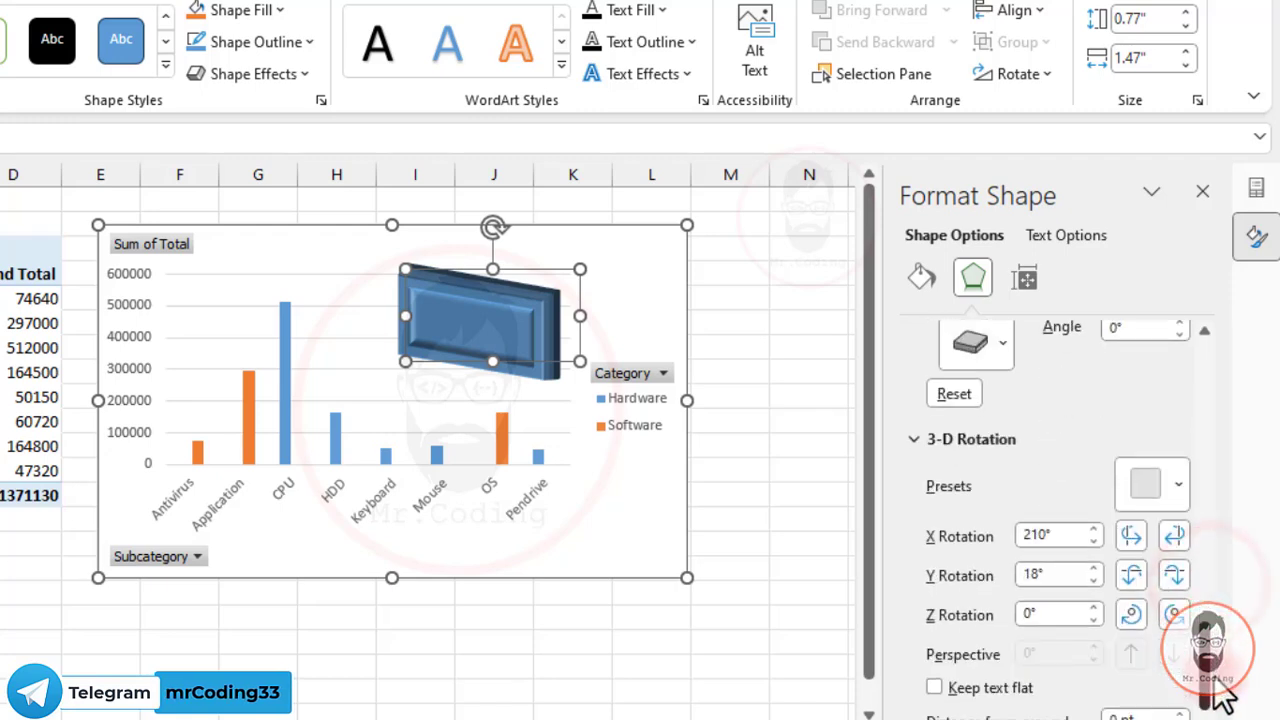
drag(1090, 542, 1090, 542)
click(1096, 525)
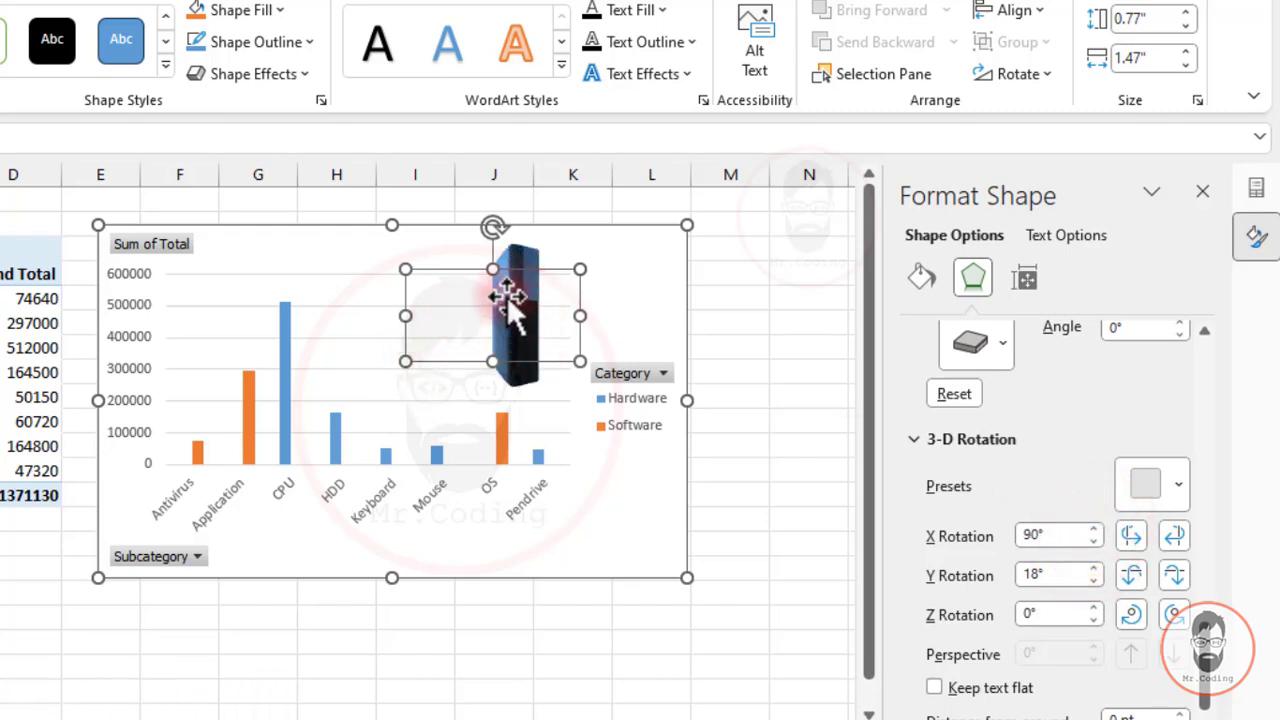
Color the rectangle's 3-D depth standard yellow and set the depth size to 14 pt
scroll(1107, 397, up, 3)
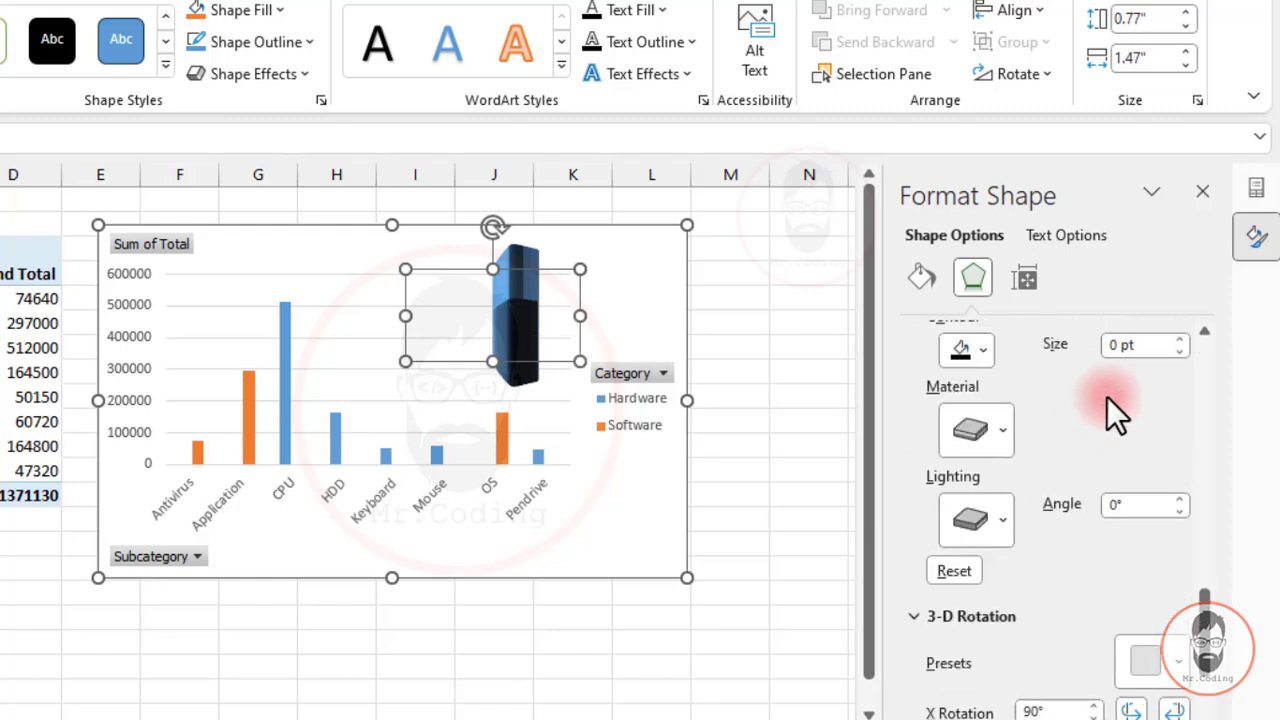
scroll(1107, 397, up, 2)
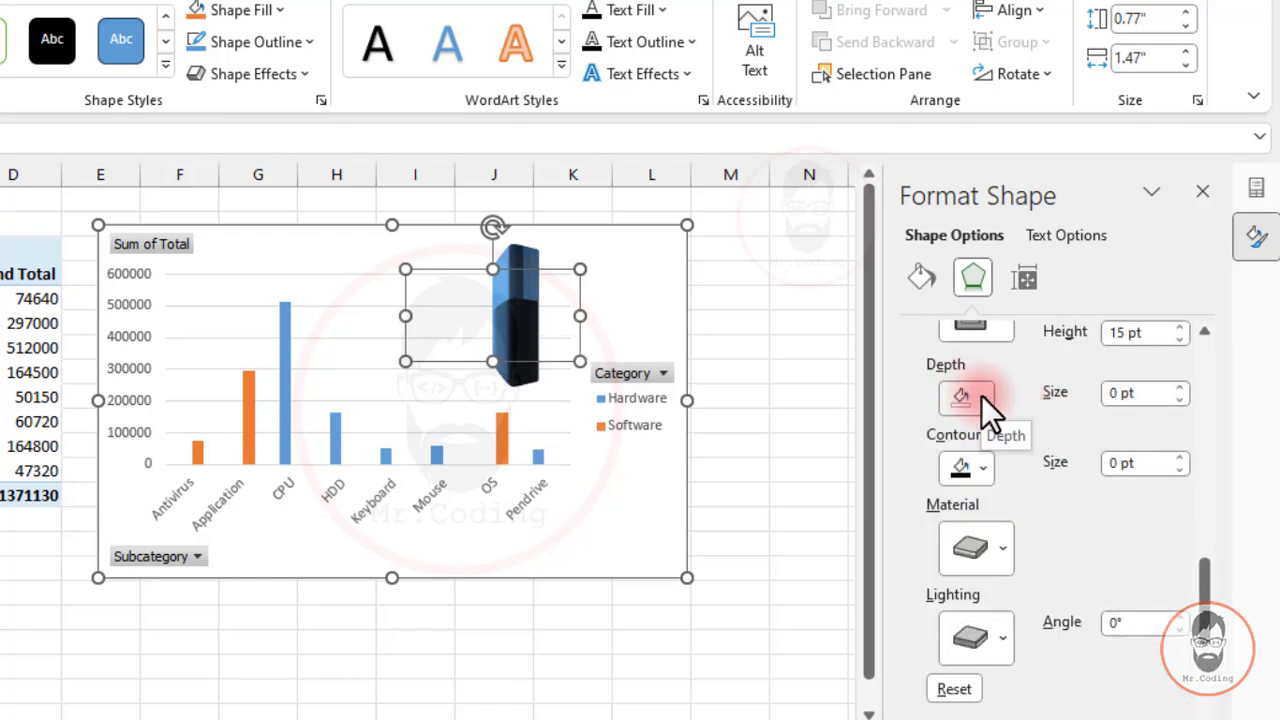
click(981, 395)
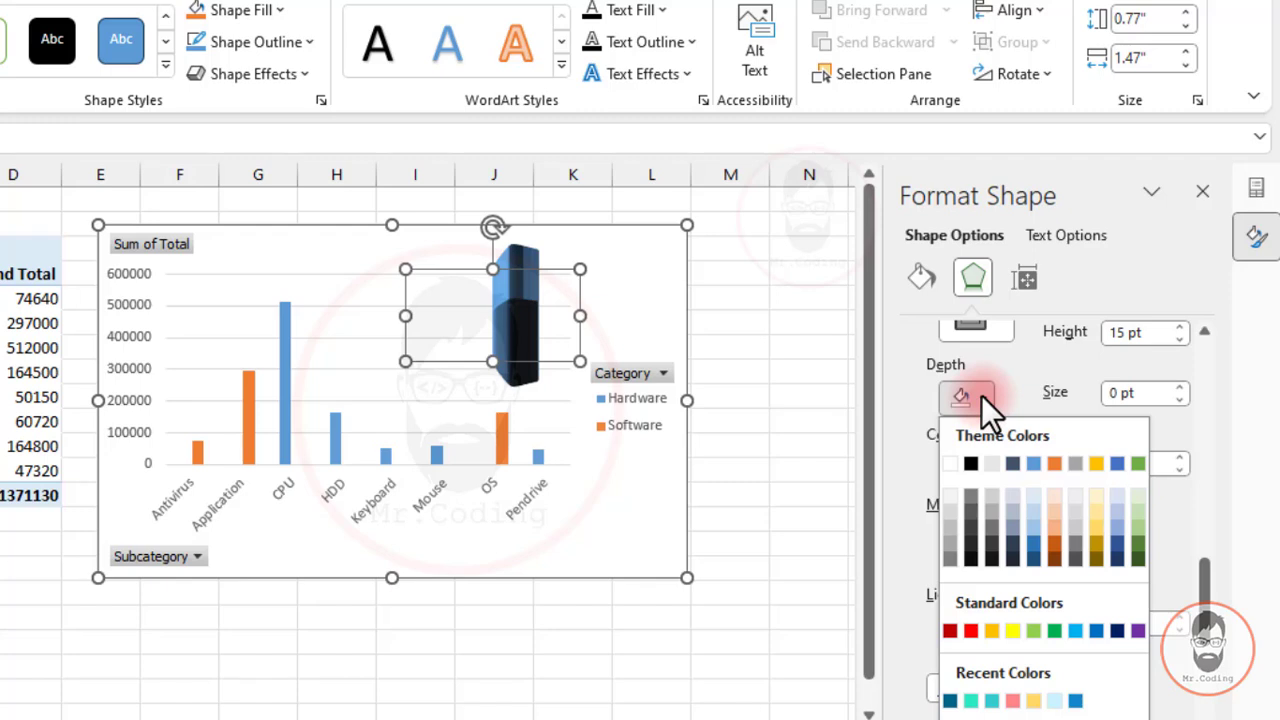
click(1012, 629)
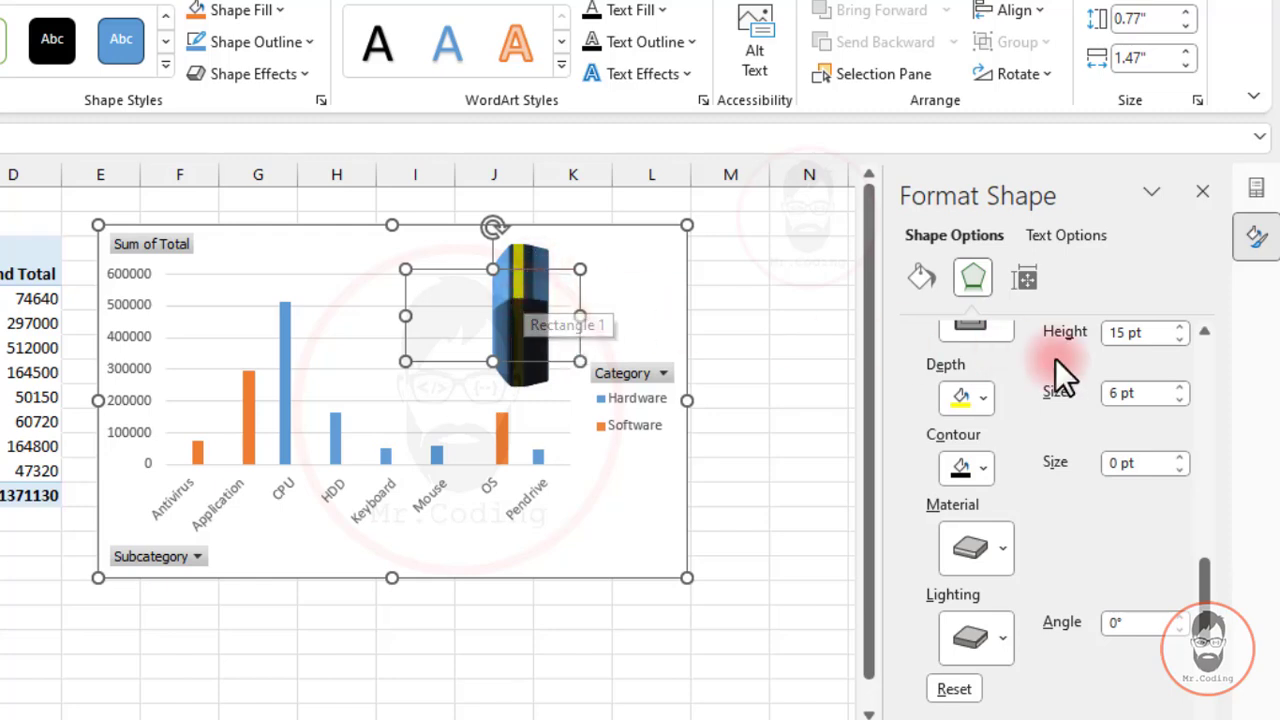
click(1127, 397)
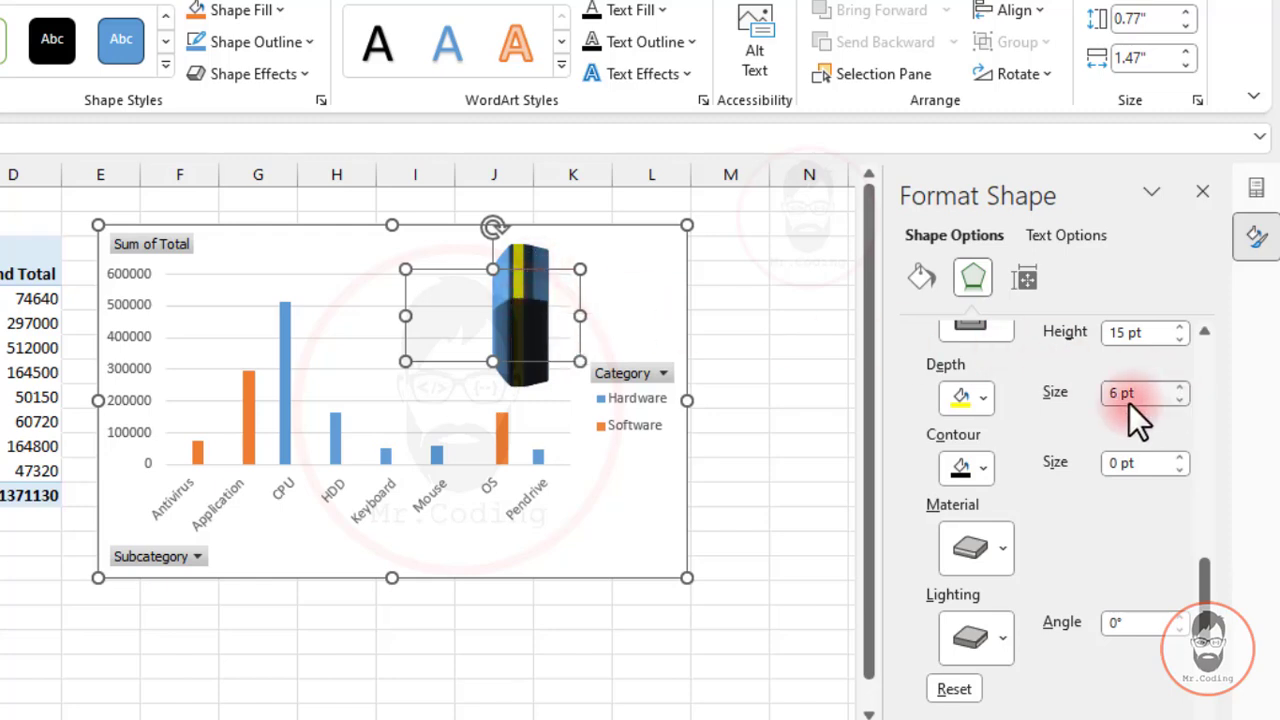
click(1179, 385)
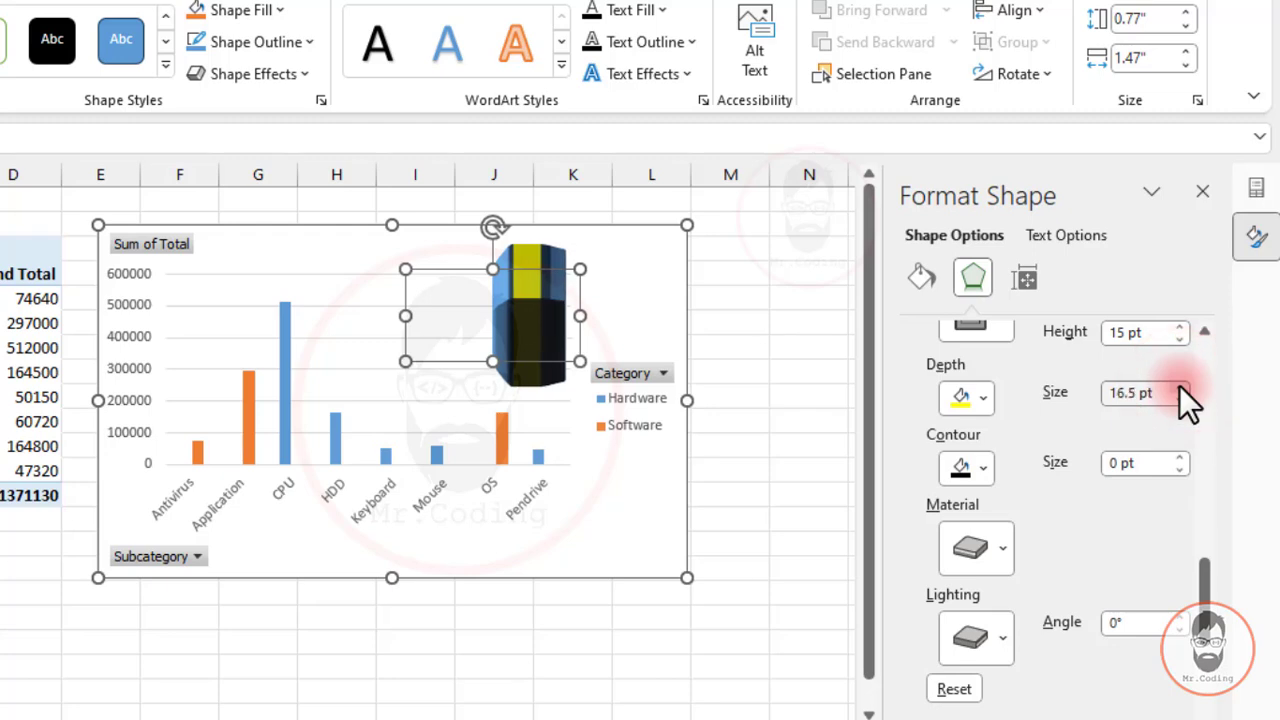
click(1185, 401)
Give the rectangle a 1 pt 3-D contour in standard red
click(965, 462)
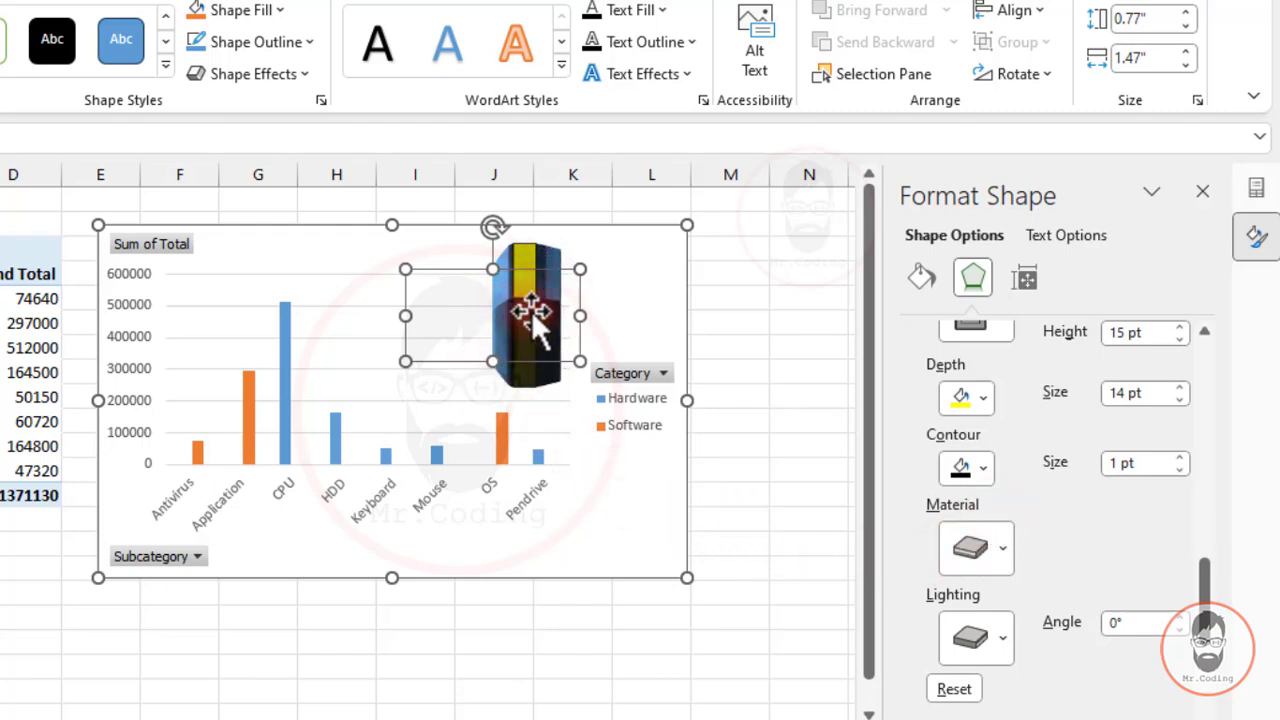
click(985, 470)
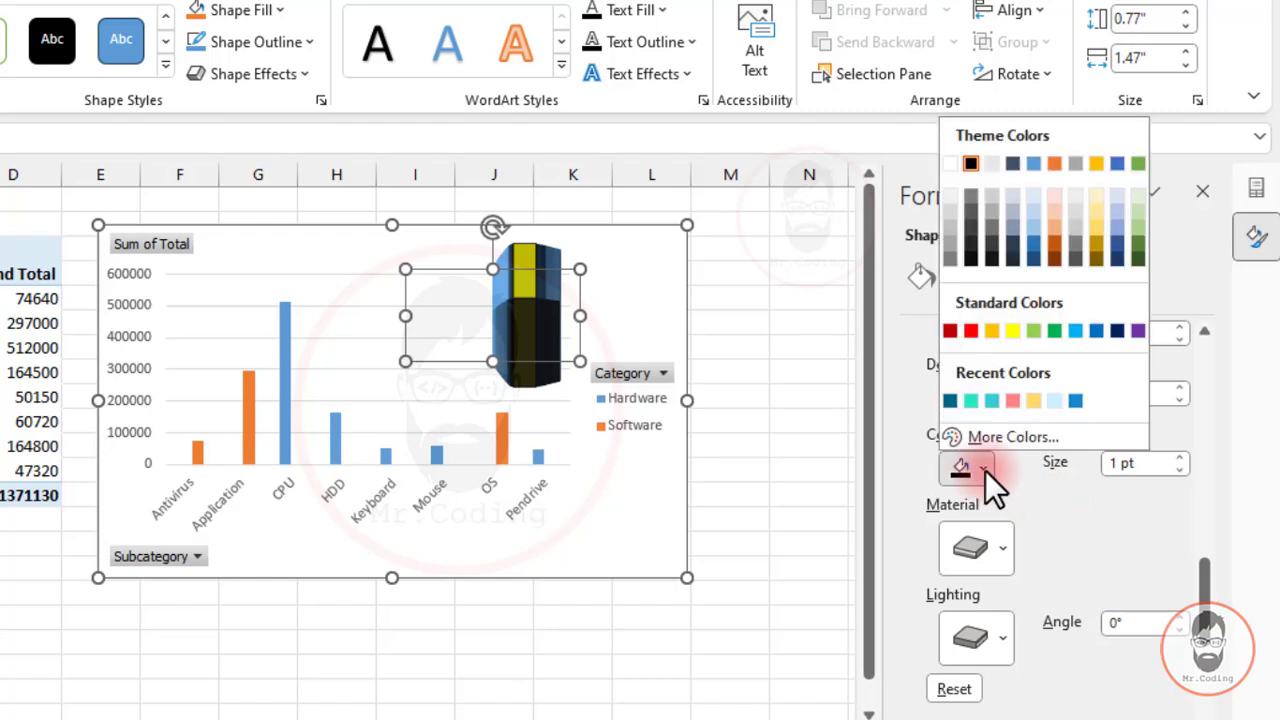
click(972, 330)
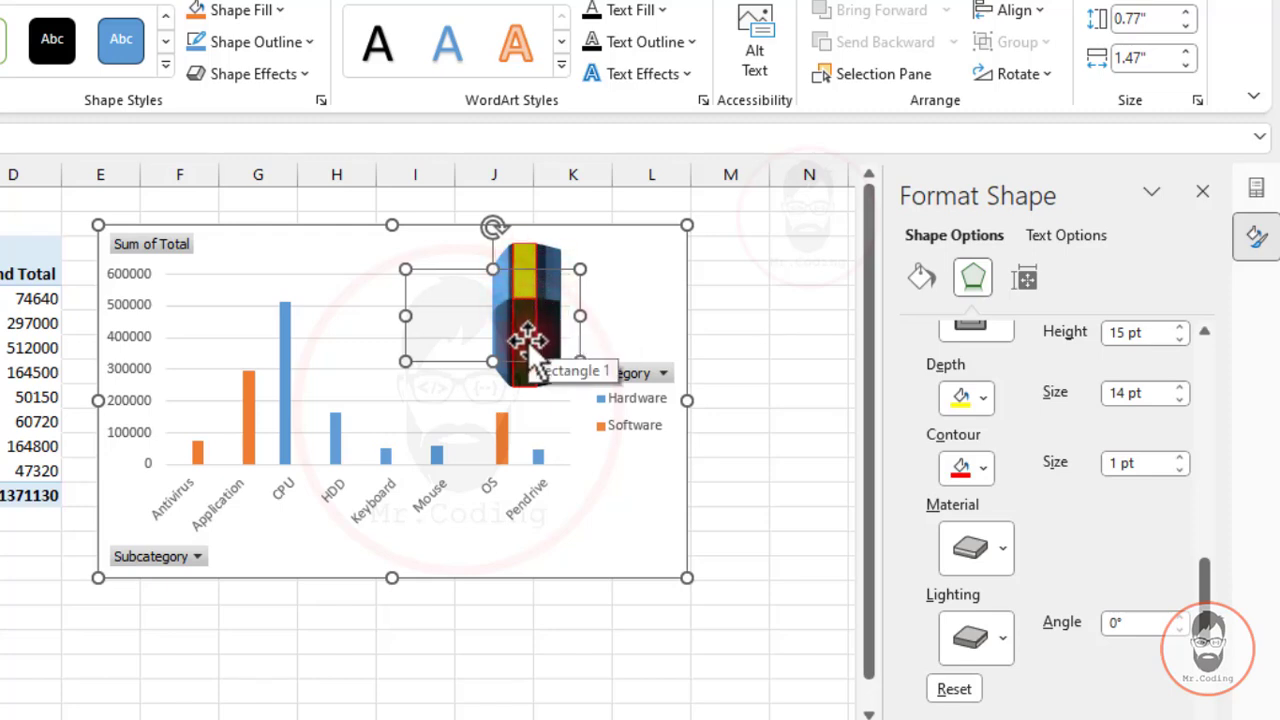
Increase the rectangle's 3-D contour size to 3 pt
click(1182, 458)
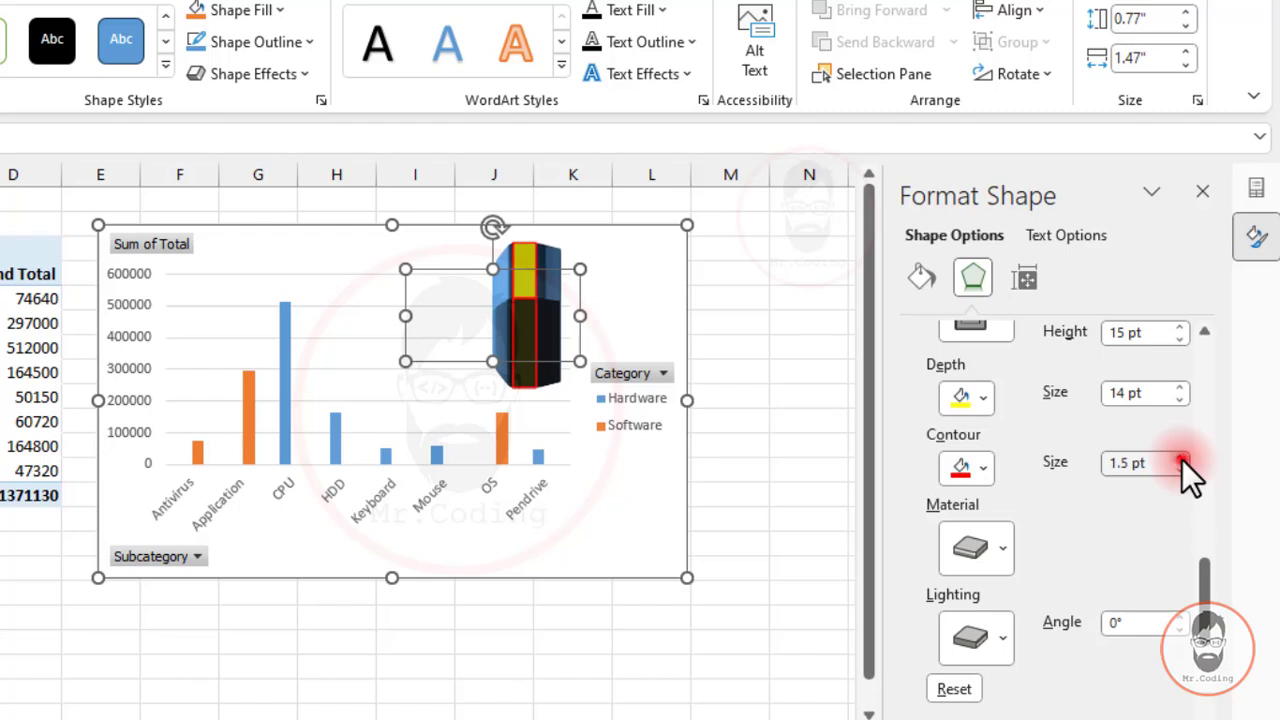
click(1182, 458)
click(1182, 458)
click(1182, 458)
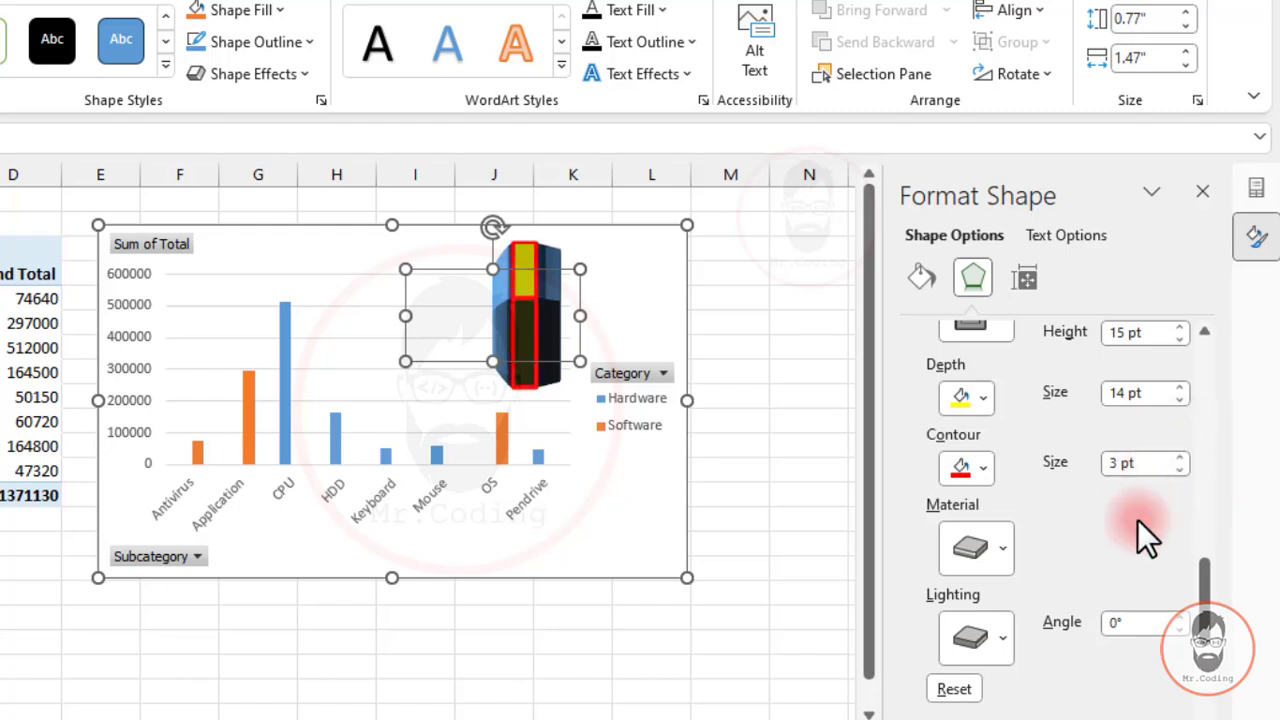
Set the rectangle's X rotation to 60° so that its front and depth show at an angle
scroll(1195, 580, down, 5)
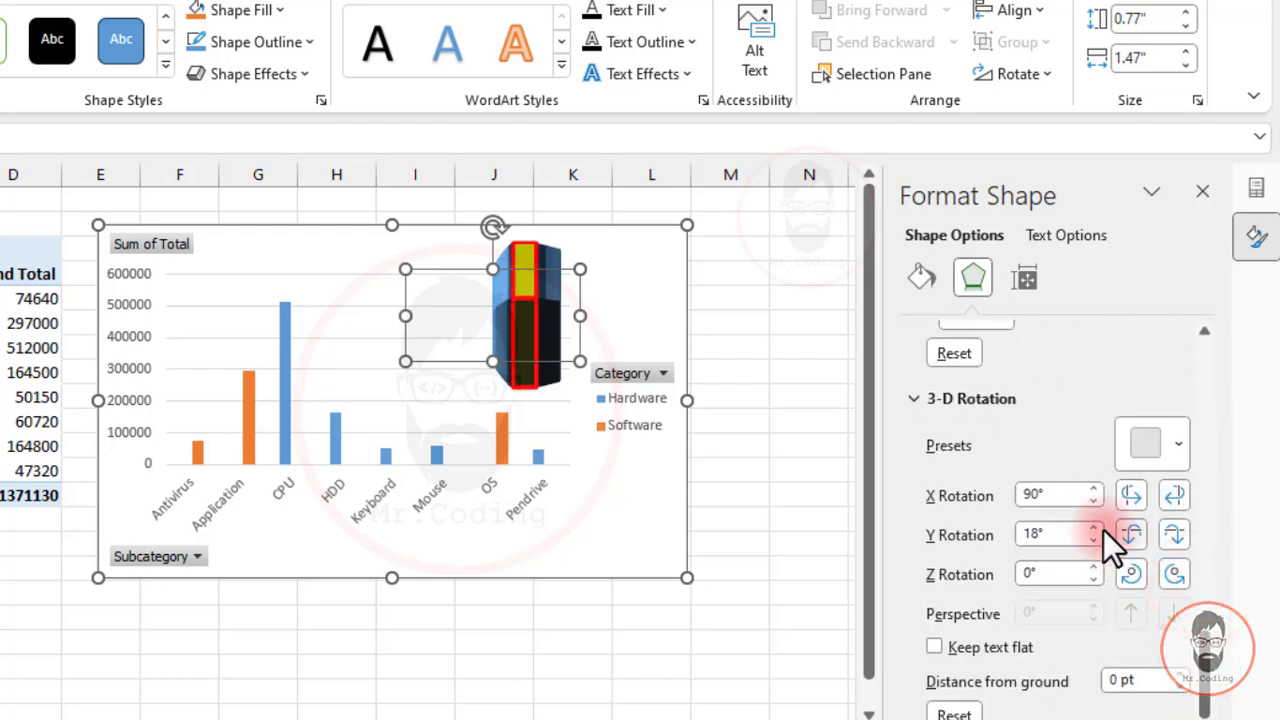
click(1090, 503)
click(1090, 503)
click(1090, 503)
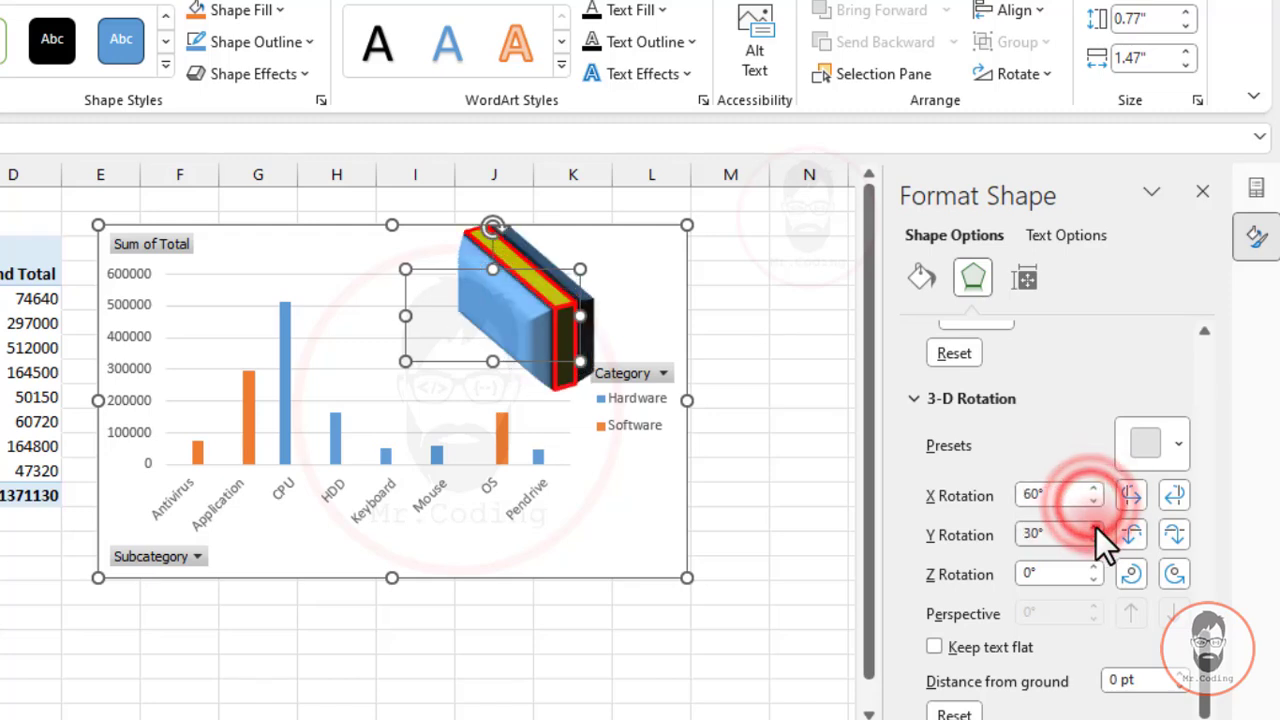
Raise the rectangle's Y rotation to 250°, then bring it back to 220°
click(1094, 528)
click(1094, 528)
click(1094, 528)
click(1094, 528)
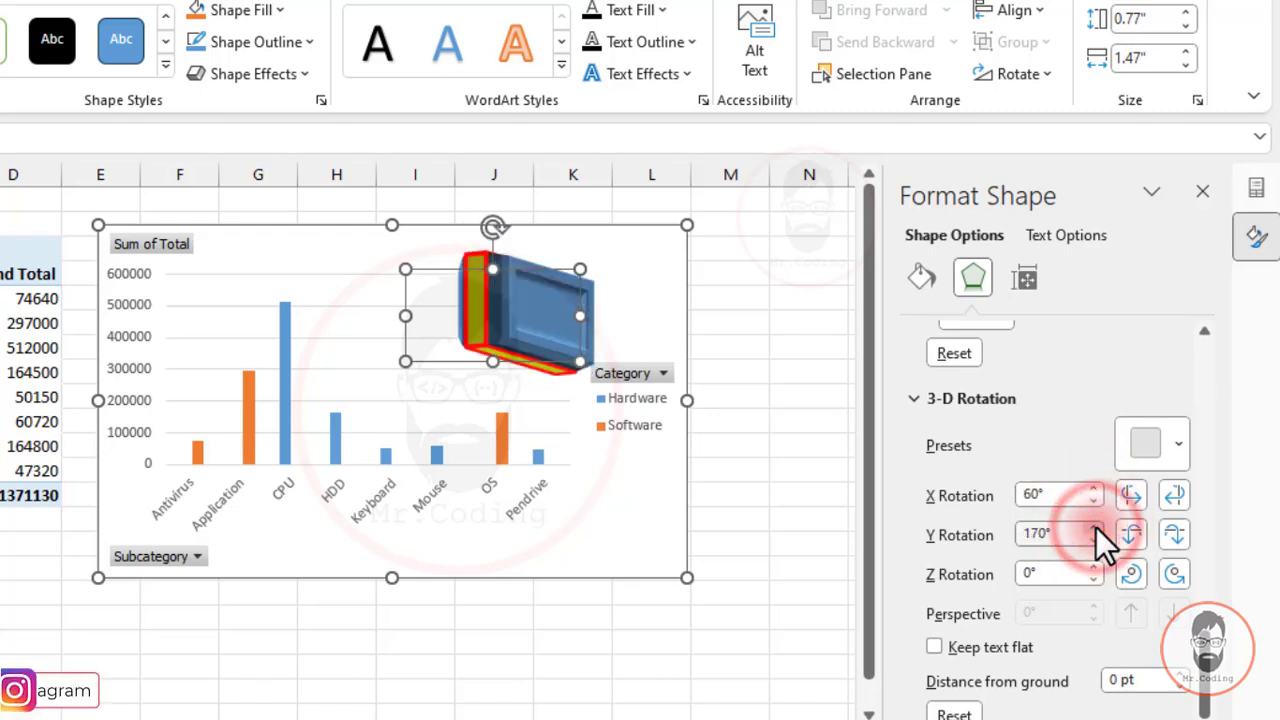
click(1096, 527)
click(1096, 527)
click(1096, 527)
click(1096, 527)
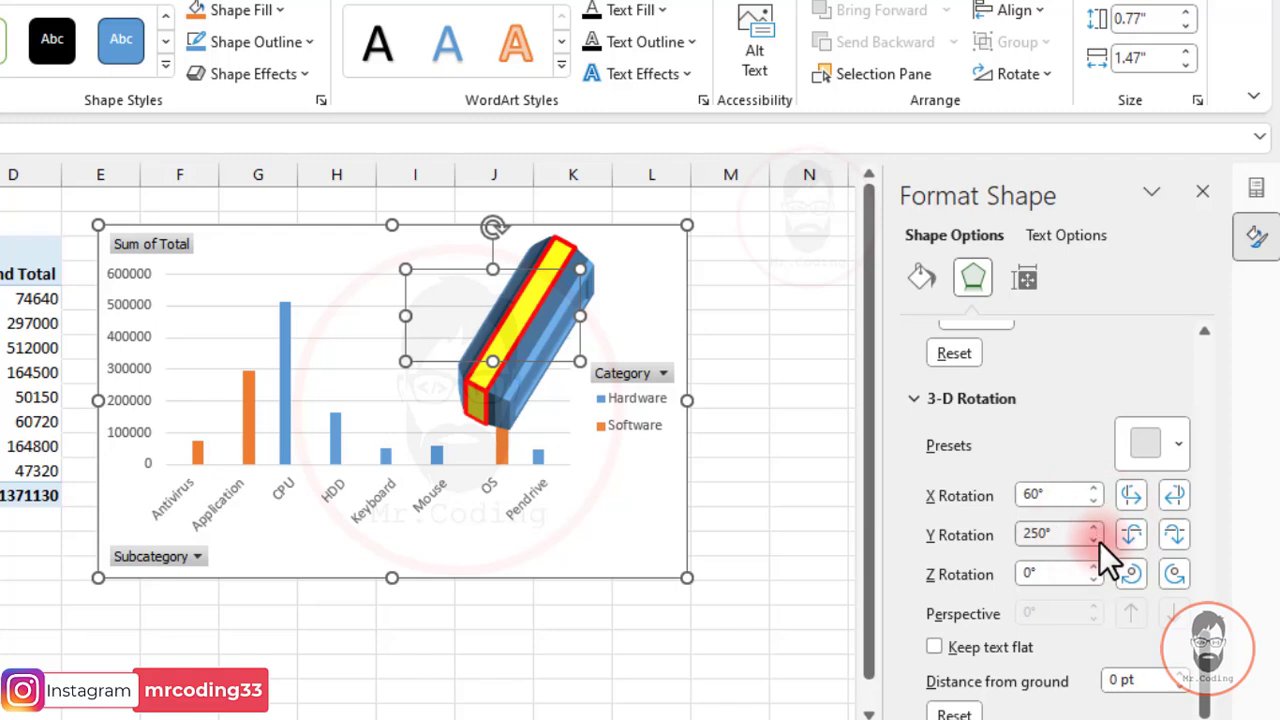
click(1094, 541)
click(1093, 542)
click(1093, 542)
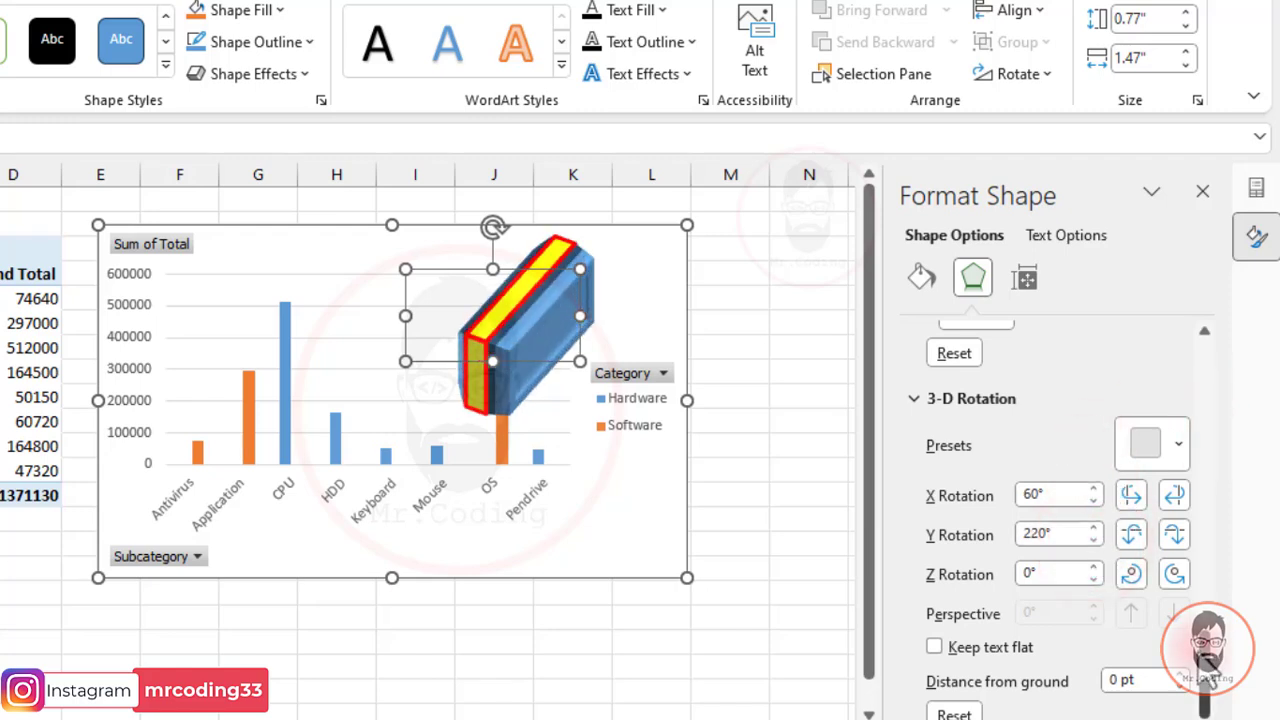
Try the wireframe material on the rectangle, followed by the last Translucent material
drag(1202, 659, 1206, 592)
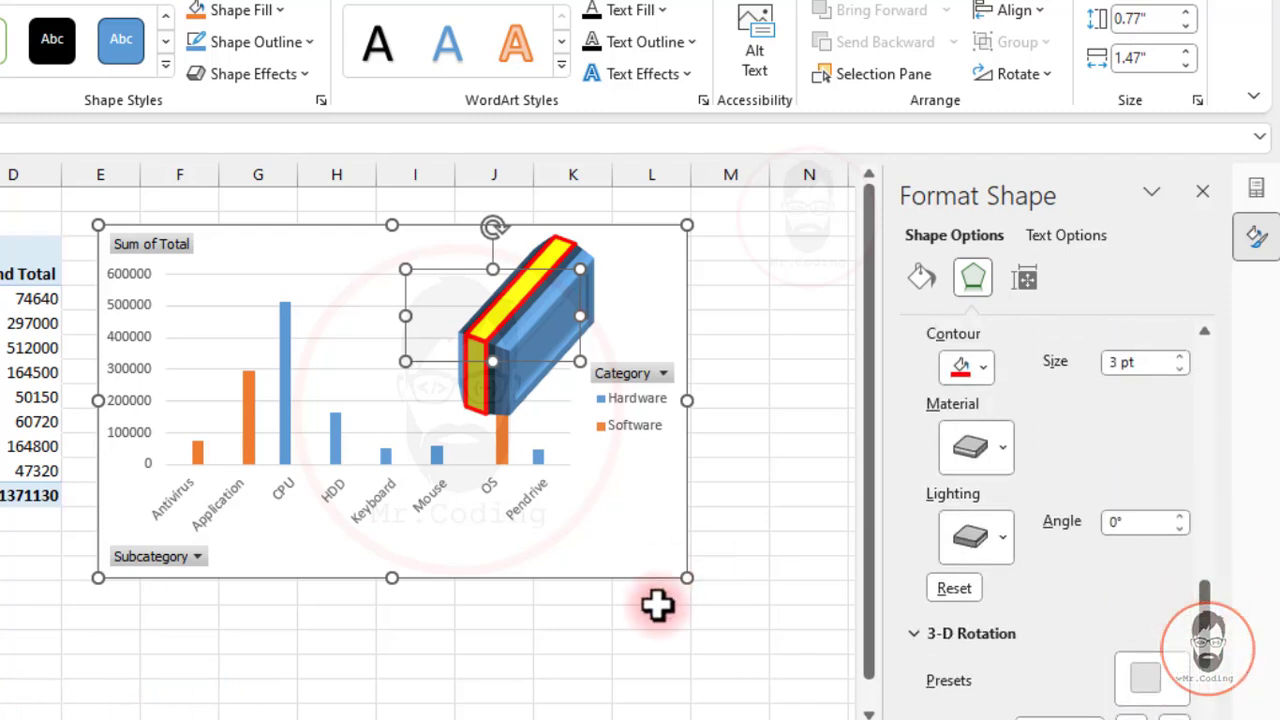
click(998, 443)
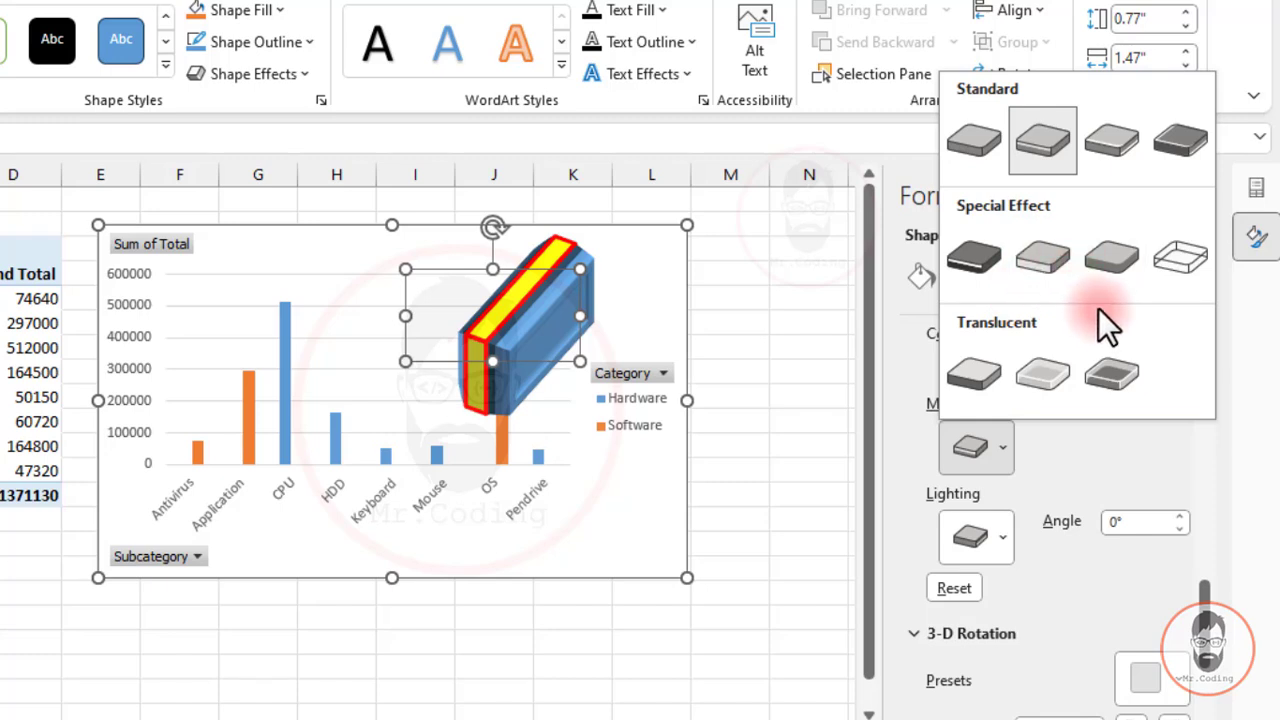
click(1177, 265)
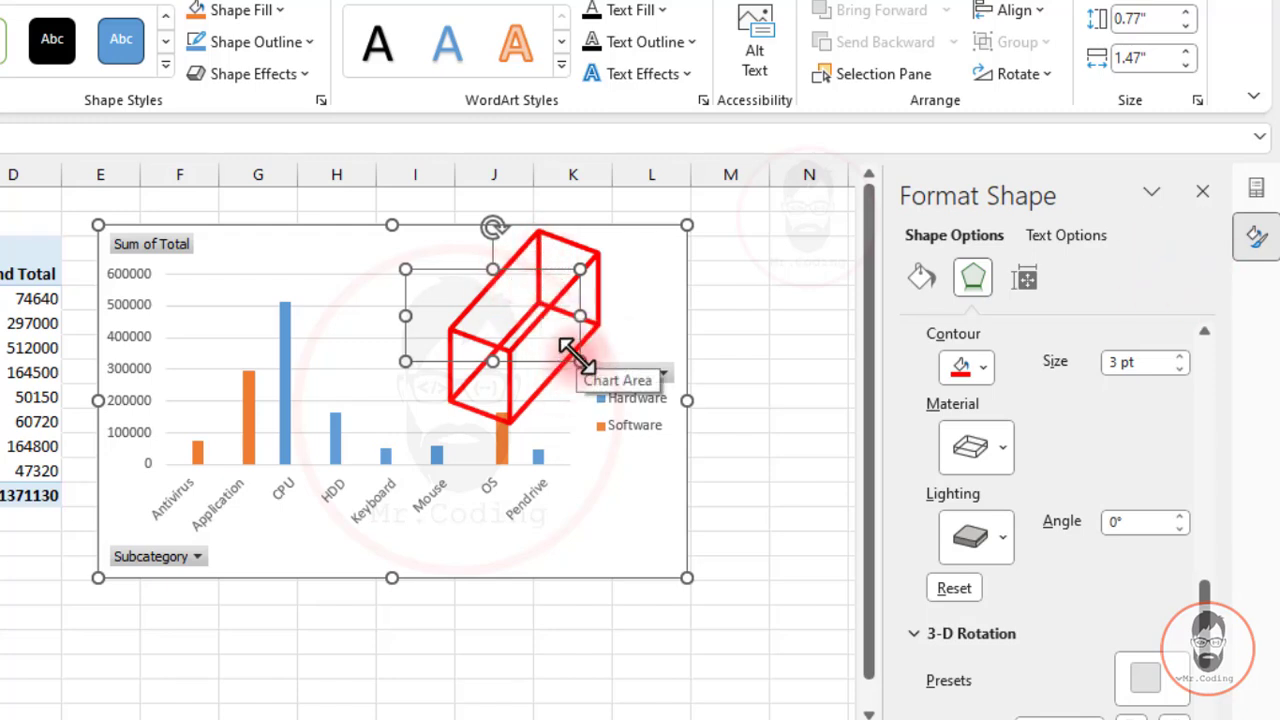
click(994, 450)
click(994, 450)
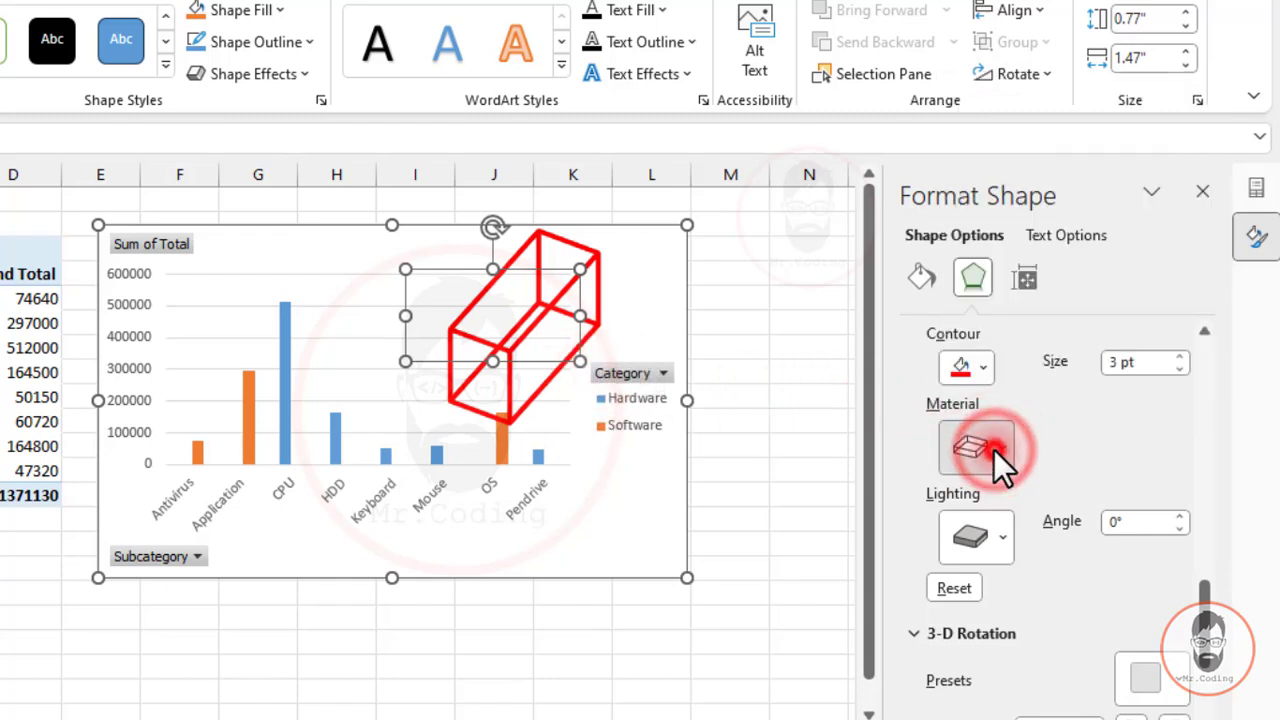
click(994, 450)
click(1104, 382)
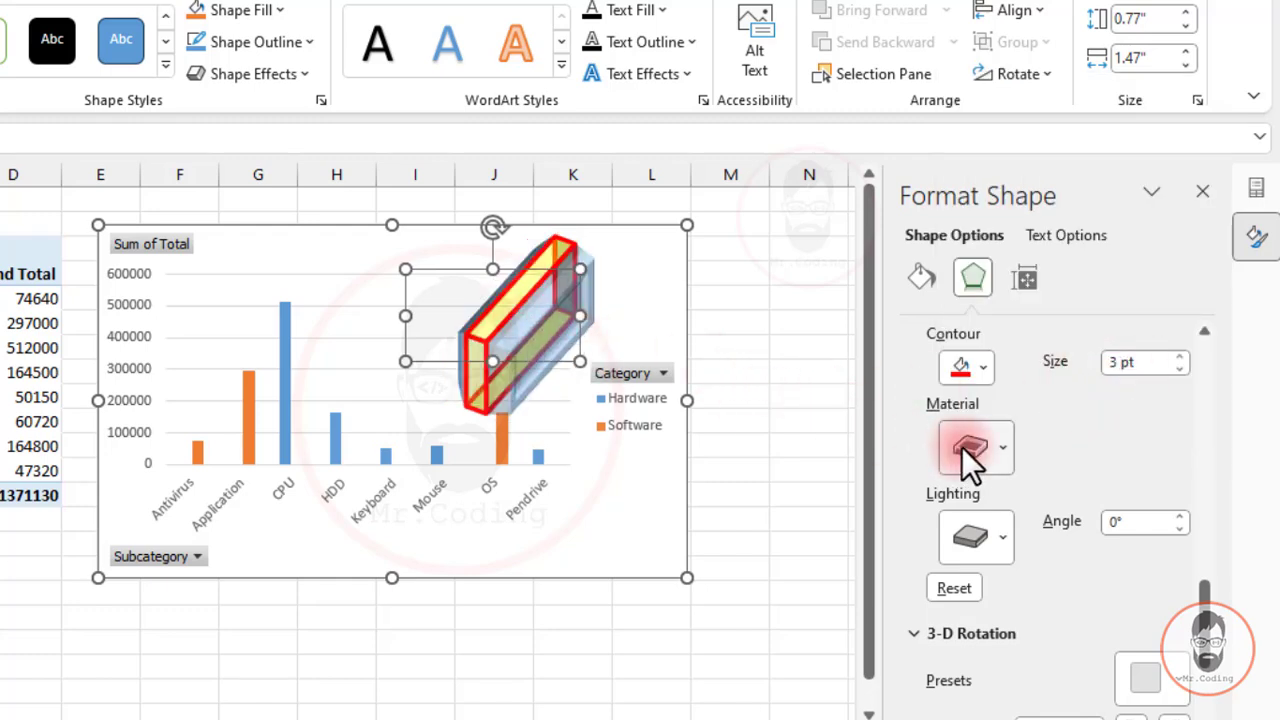
Give the rectangle the last material in the Standard group
click(988, 465)
click(1040, 268)
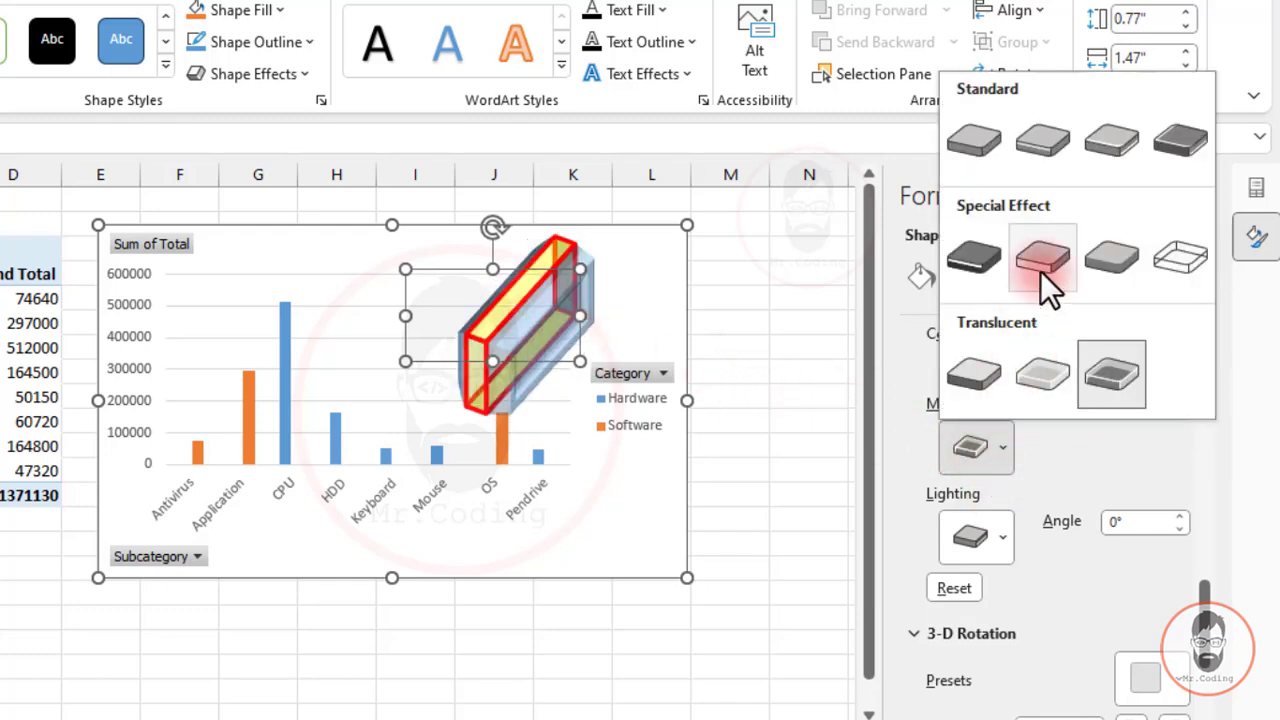
click(1180, 145)
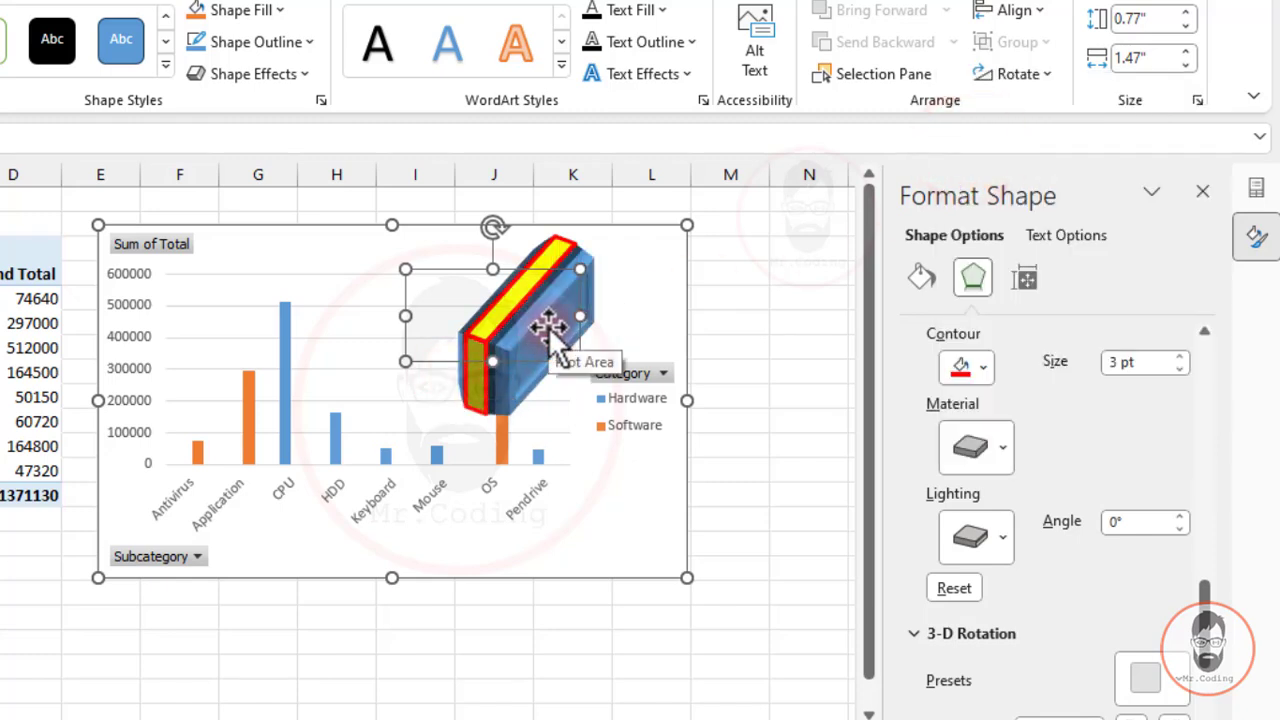
Try the fifth Neutral lighting on the rectangle, then apply the last lighting option in the Special group
click(956, 538)
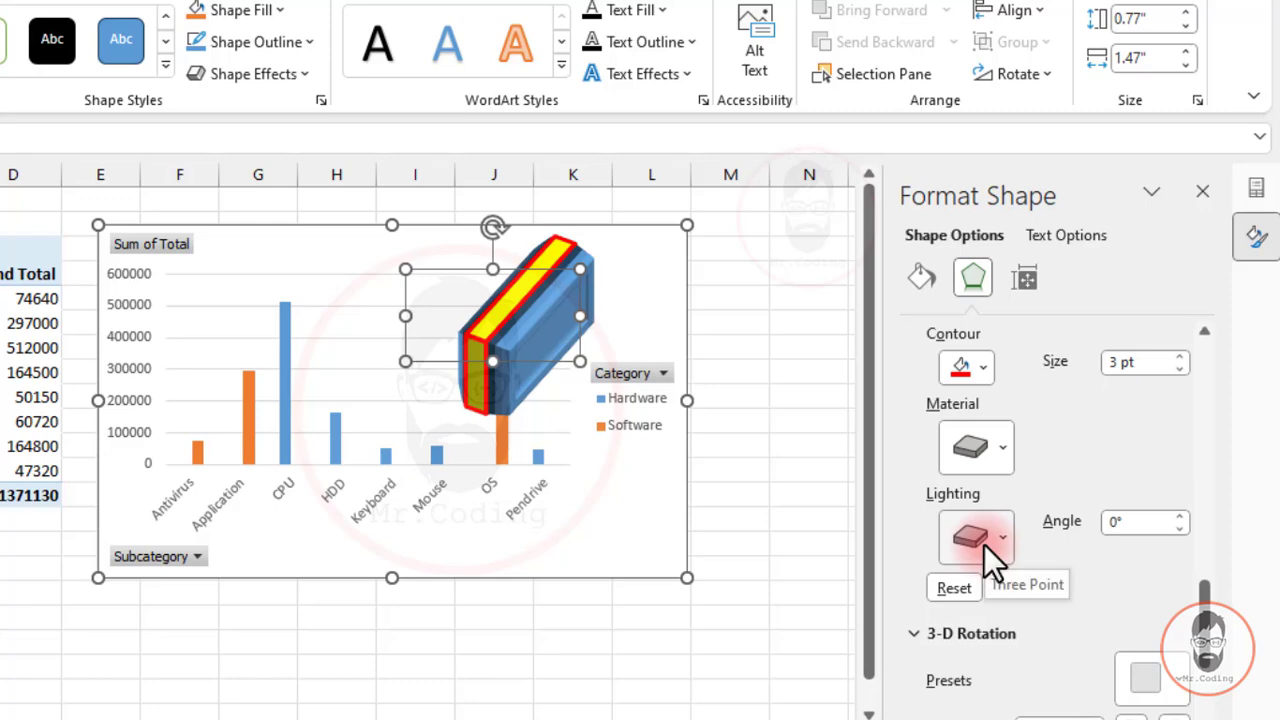
click(984, 544)
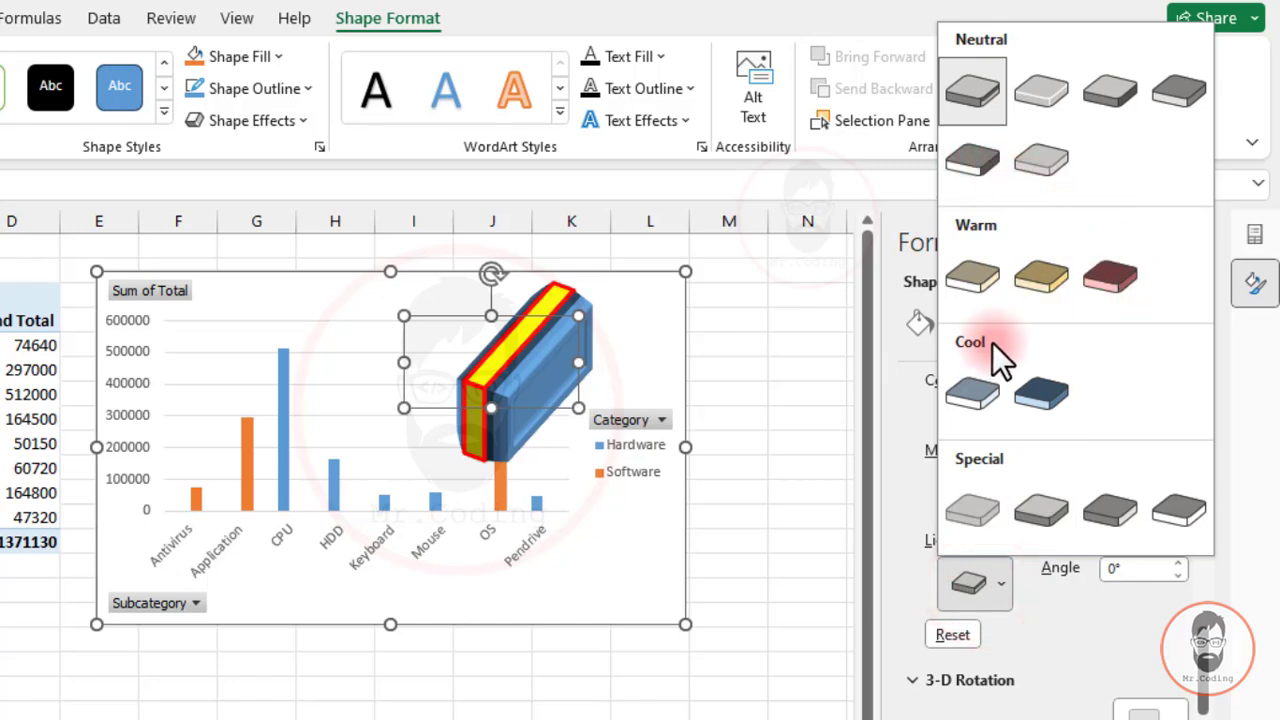
click(973, 162)
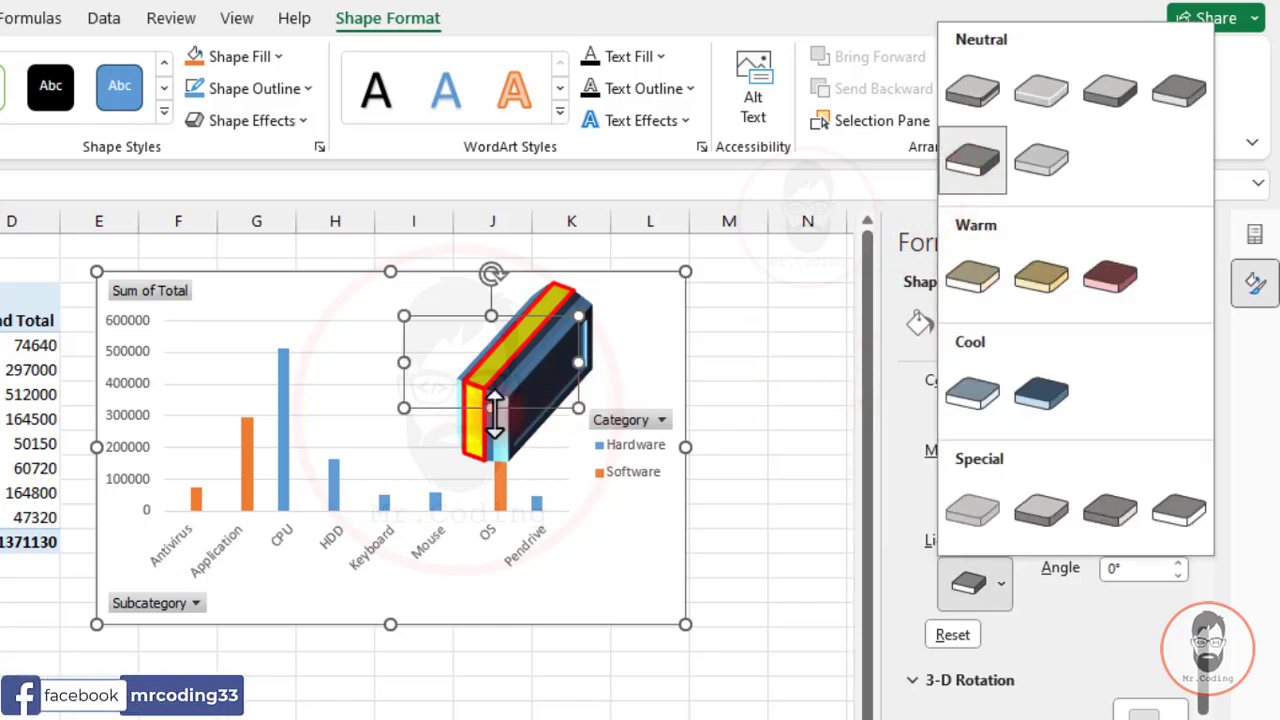
click(1176, 520)
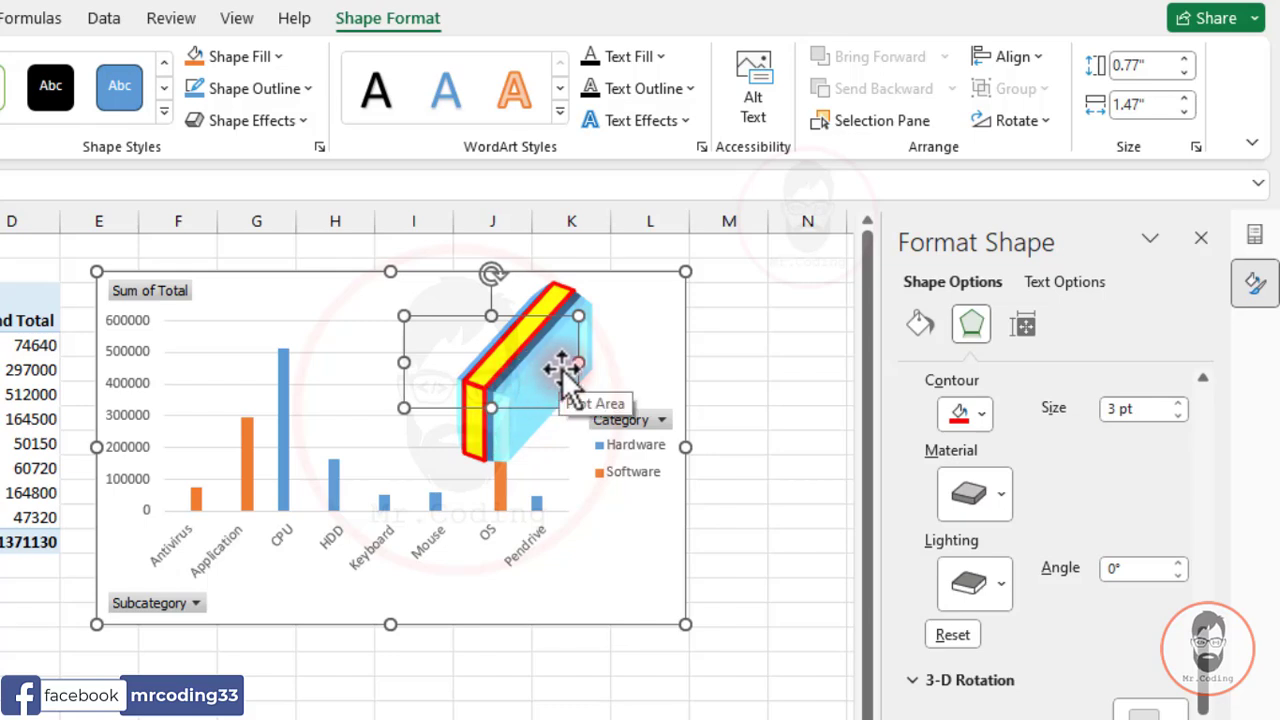
Set the rectangle's lighting angle to 190°
click(1177, 560)
click(1177, 559)
click(1176, 558)
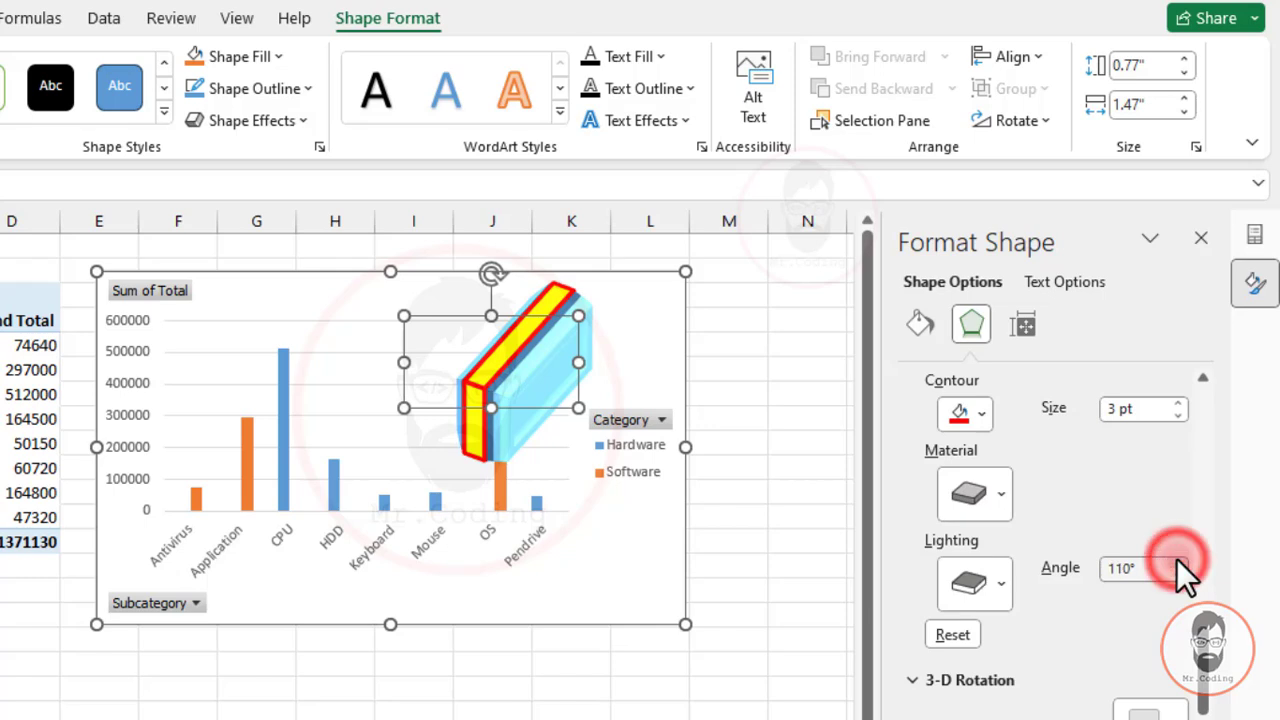
click(1176, 558)
click(1176, 558)
click(1176, 558)
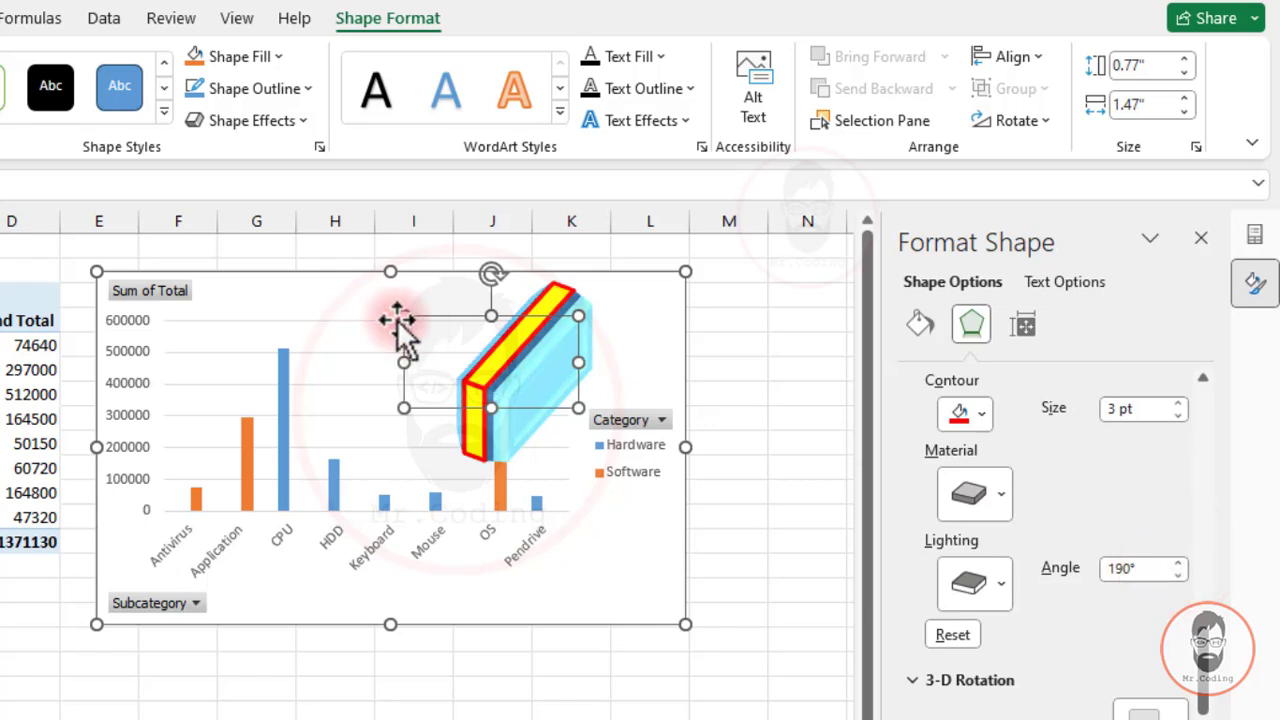
Set the rectangle's X rotation to 10° in the 3-D Rotation settings
scroll(1075, 535, up, 2)
scroll(1072, 528, up, 1)
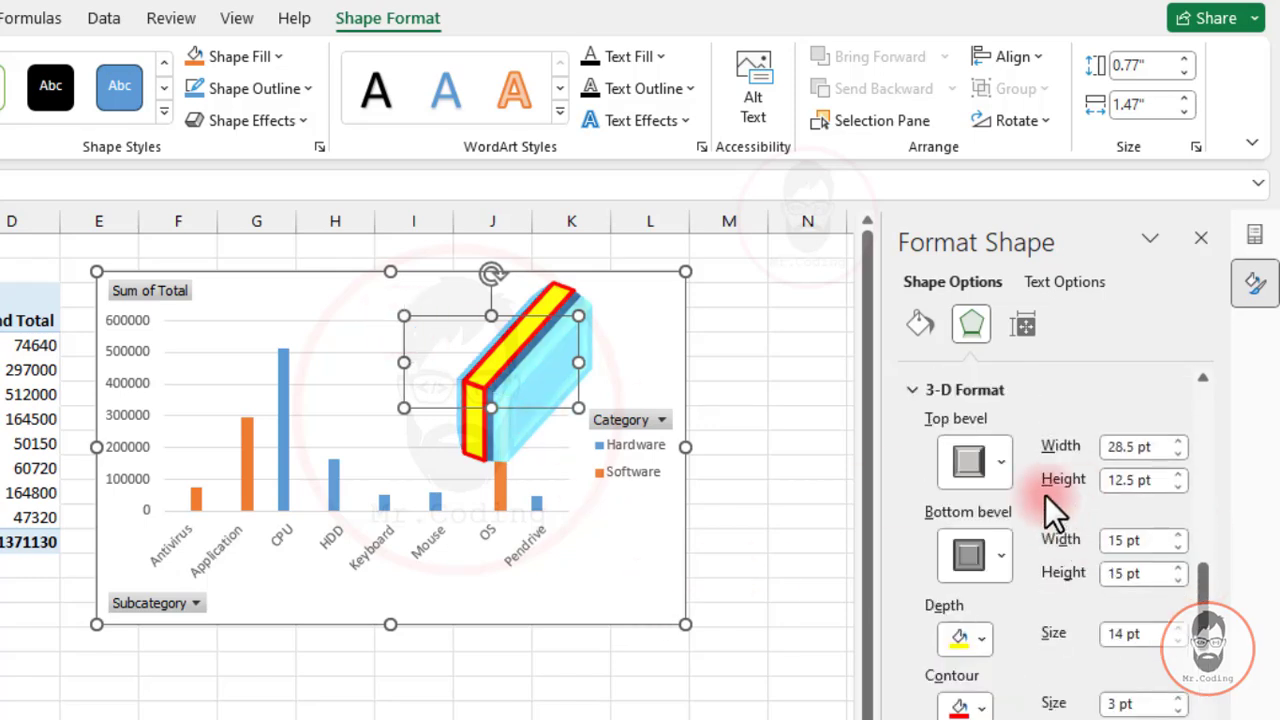
scroll(1000, 455, down, 5)
scroll(985, 484, down, 1)
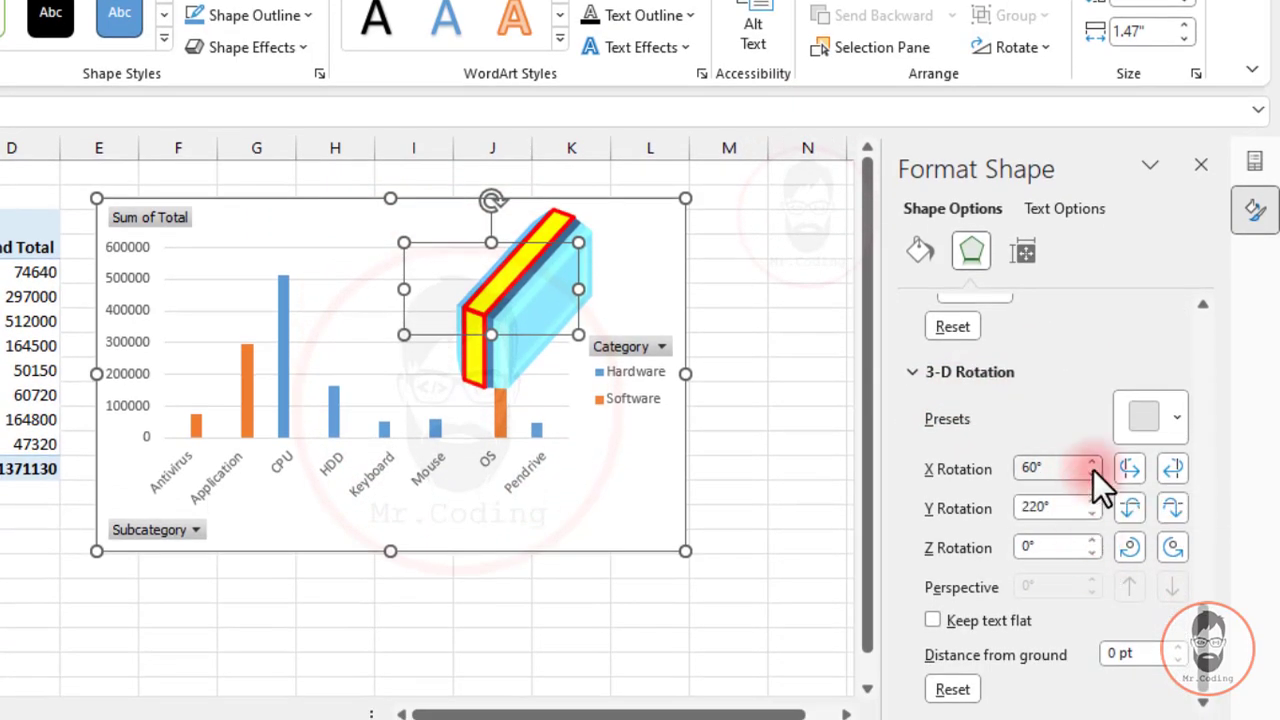
click(1093, 474)
click(1093, 474)
click(1093, 474)
click(1093, 474)
click(1093, 474)
click(1093, 474)
click(1091, 462)
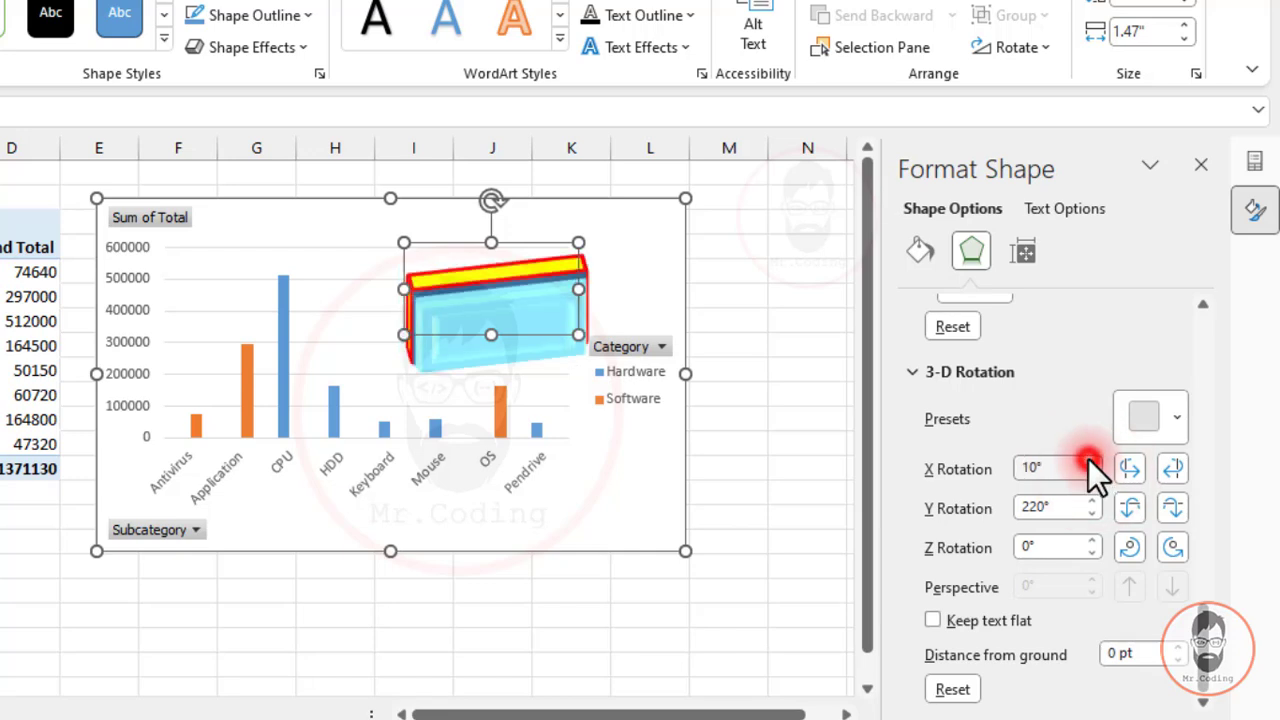
click(1089, 461)
click(1089, 461)
click(1087, 475)
click(1087, 476)
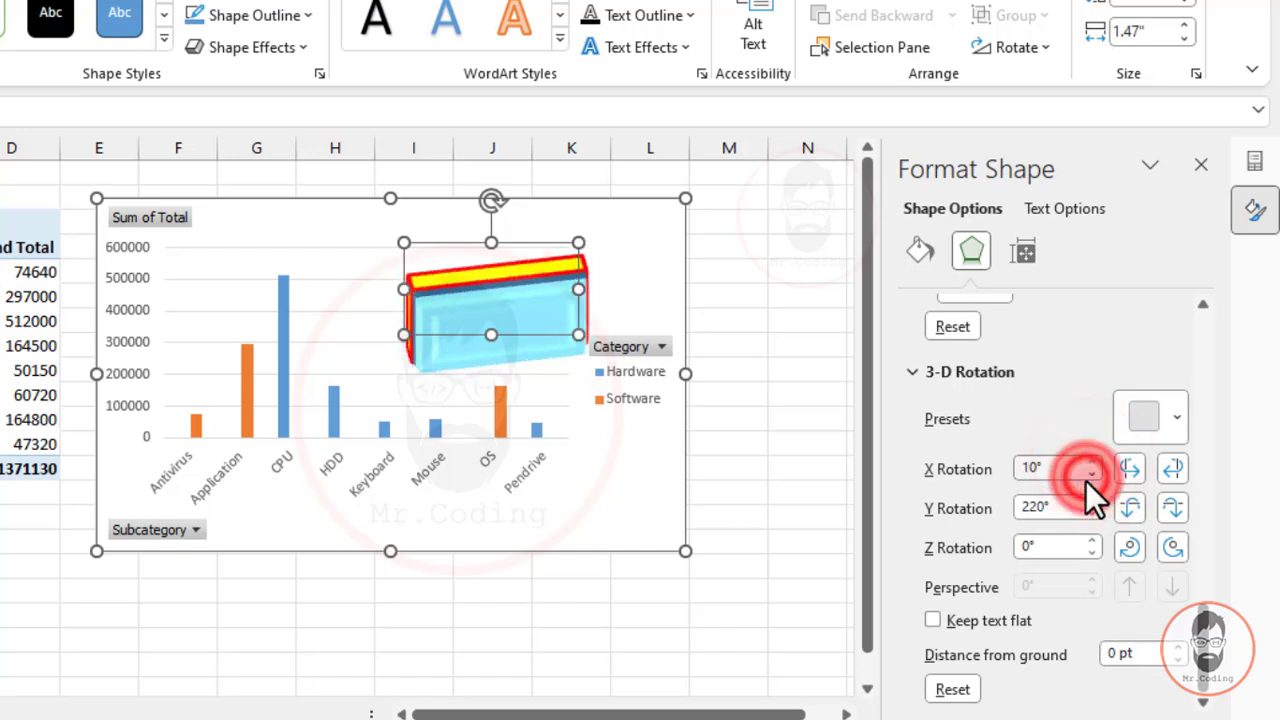
Lower the rectangle's Y rotation to 180°
click(1092, 512)
click(1092, 512)
click(1092, 512)
click(1092, 512)
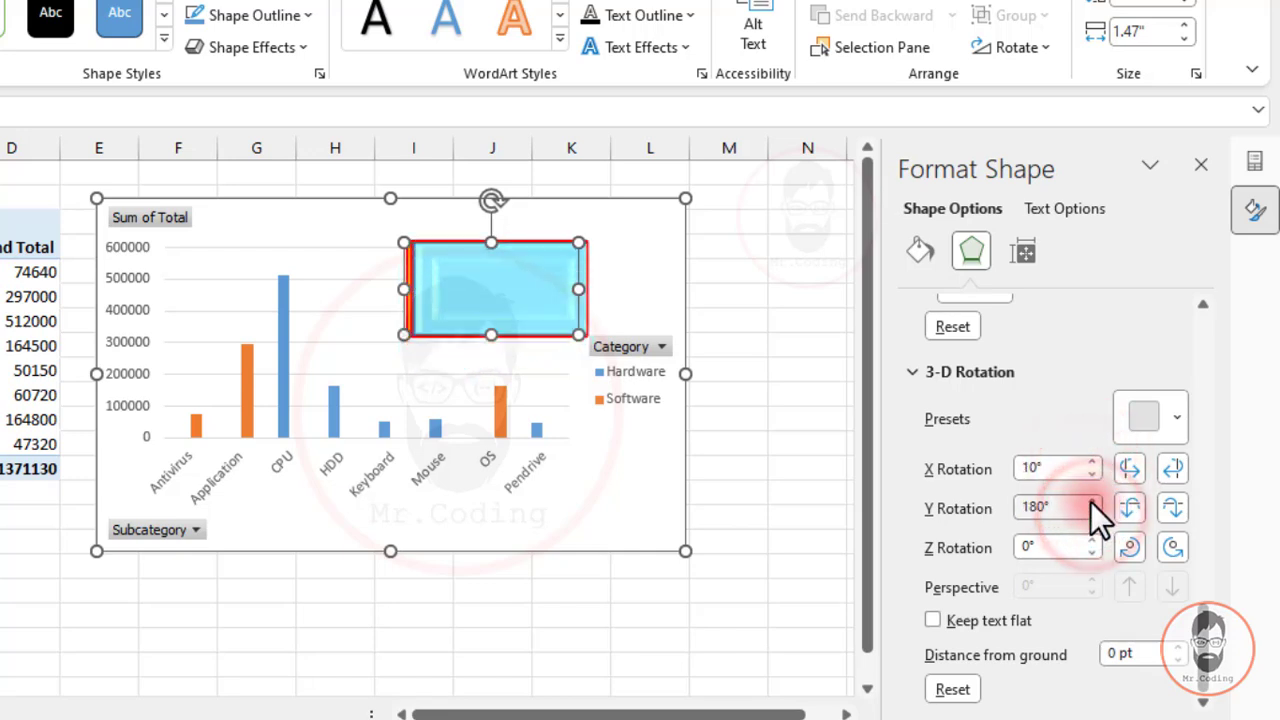
Add the text "Chart" to the rectangle, leave text editing and reselect the shape
click(497, 287)
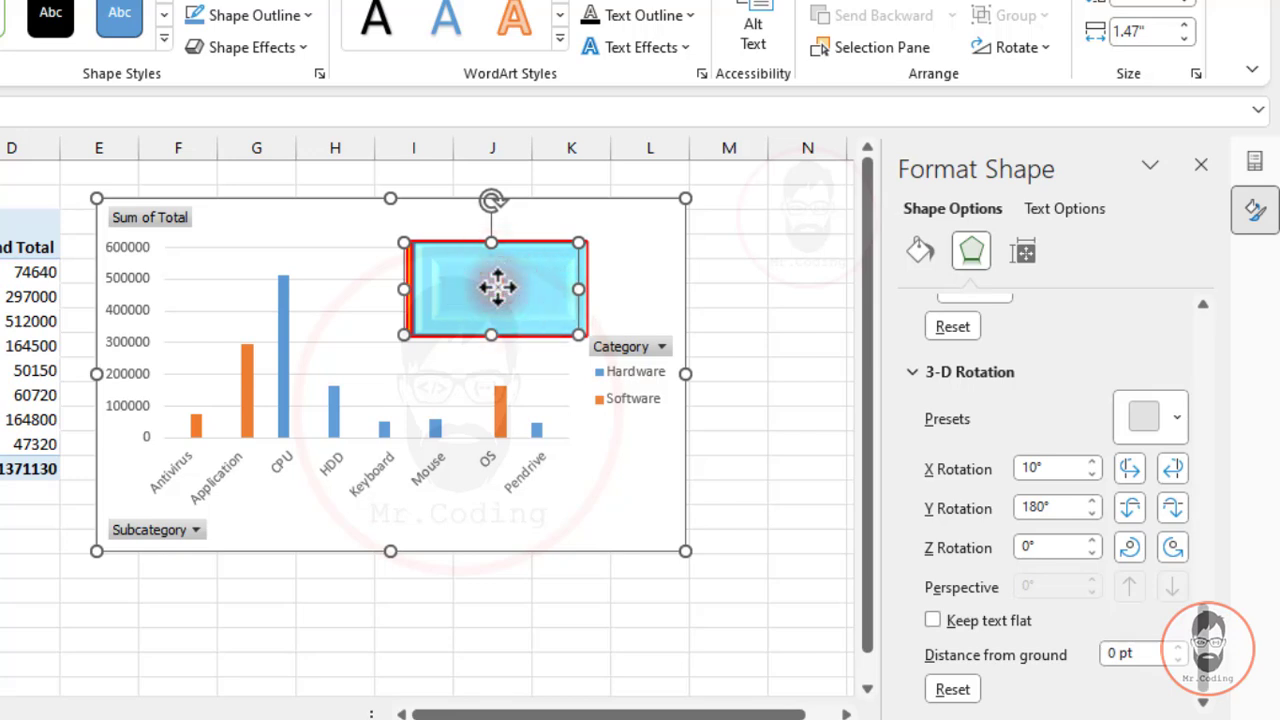
text(Chart)
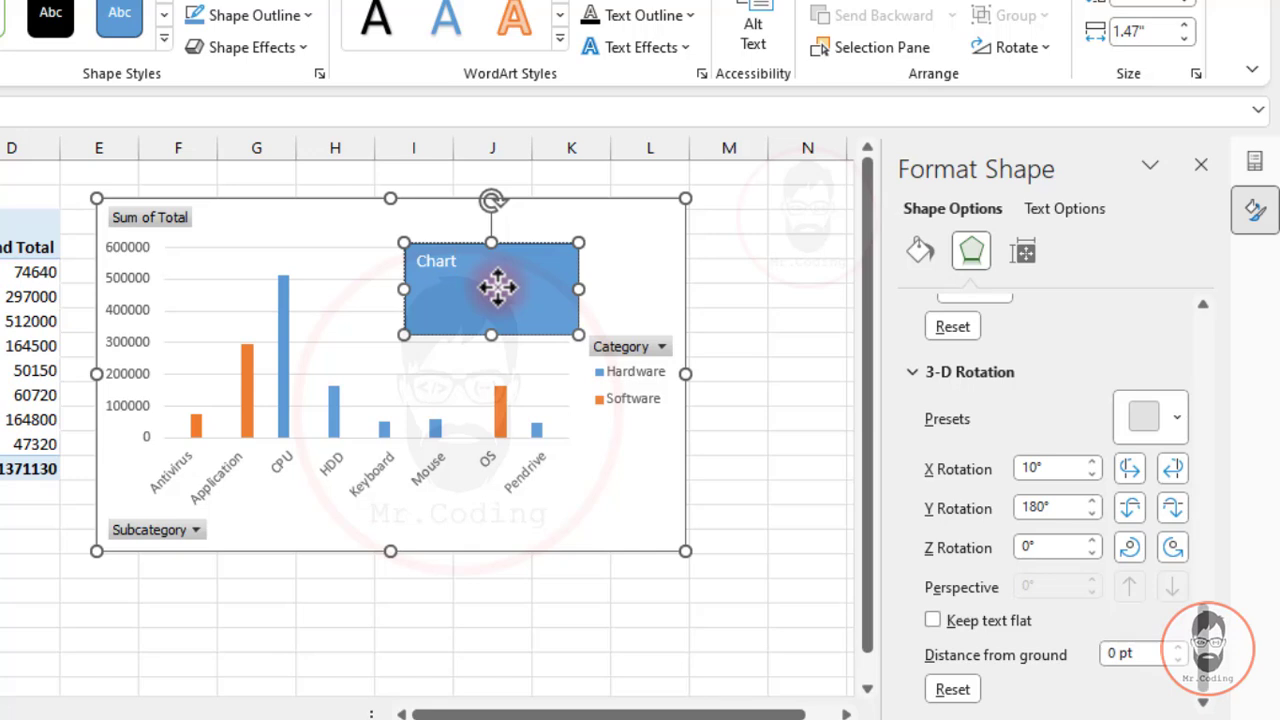
click(733, 250)
click(489, 292)
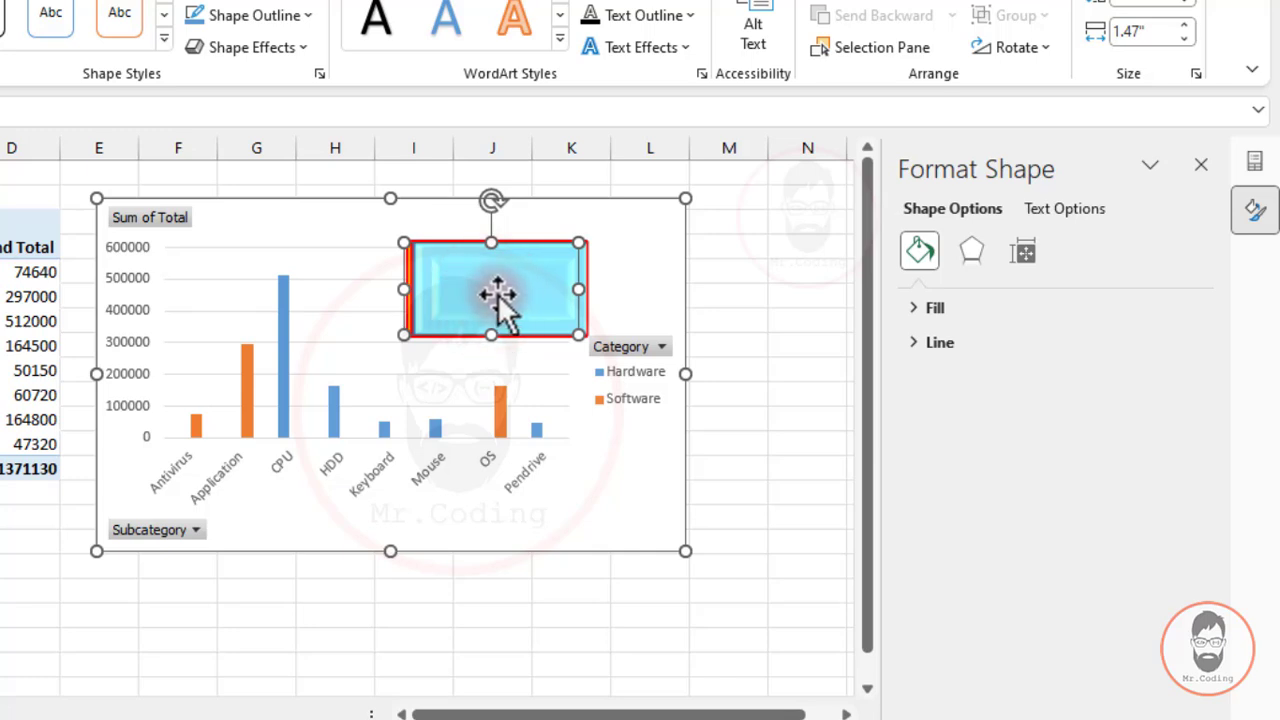
click(497, 295)
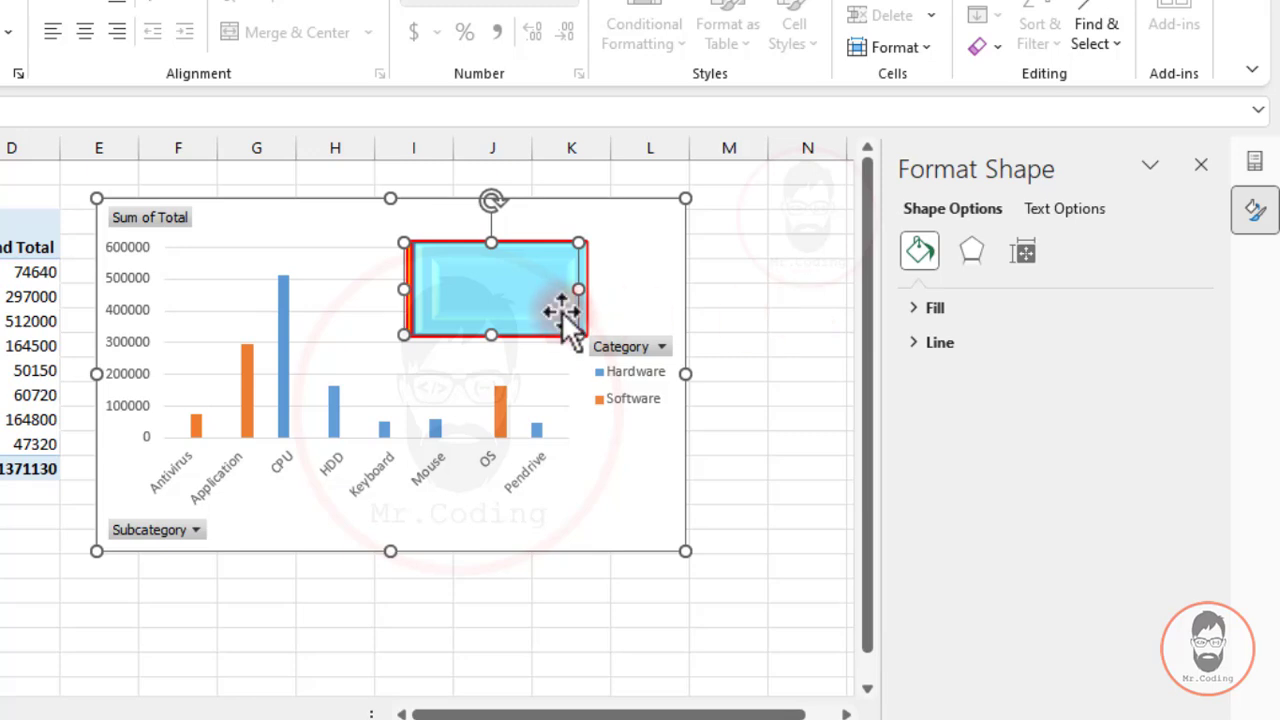
Return to the rectangle's 3-D Rotation settings and set its X rotation to 200°
click(975, 252)
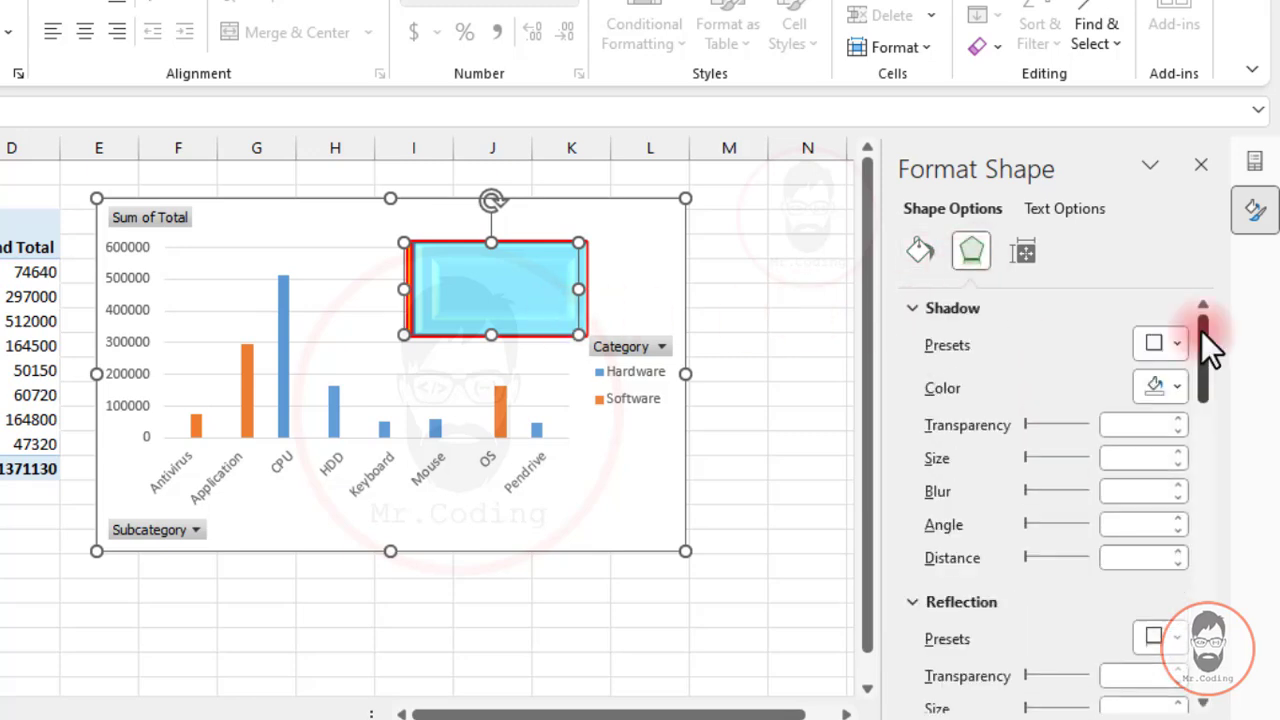
drag(1201, 331, 1243, 705)
click(1133, 508)
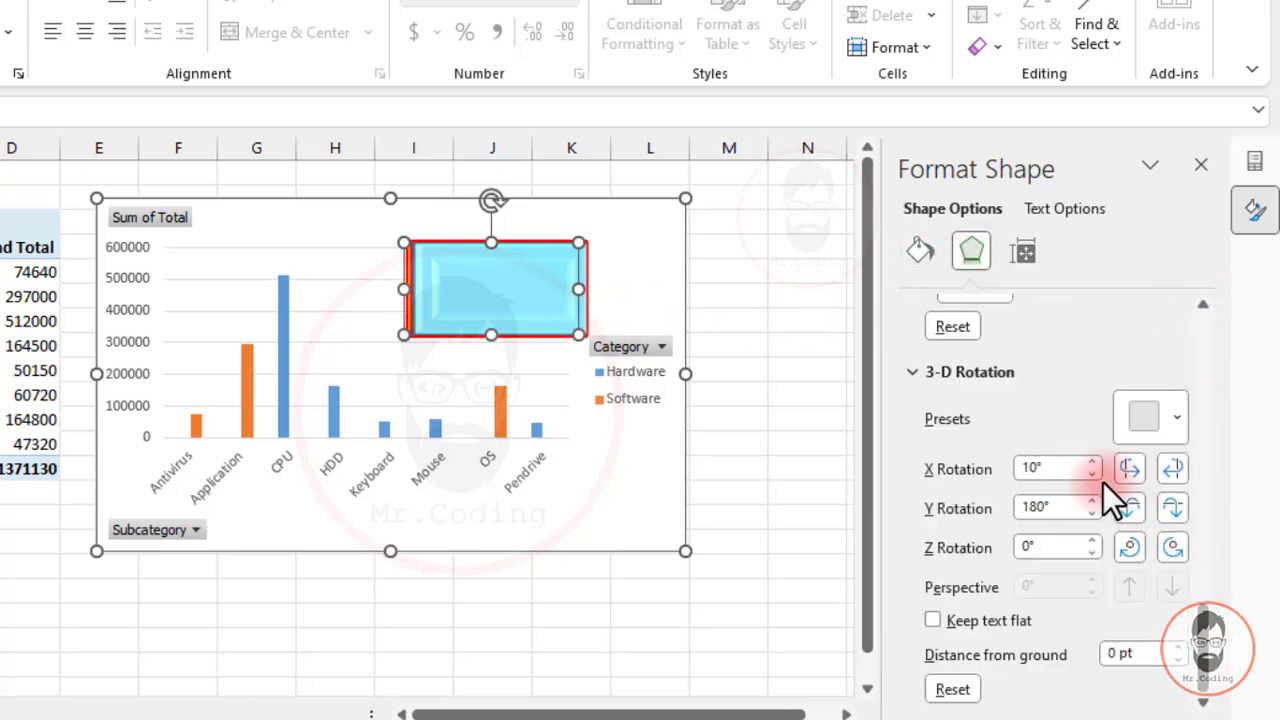
click(1089, 454)
drag(1089, 453, 1089, 462)
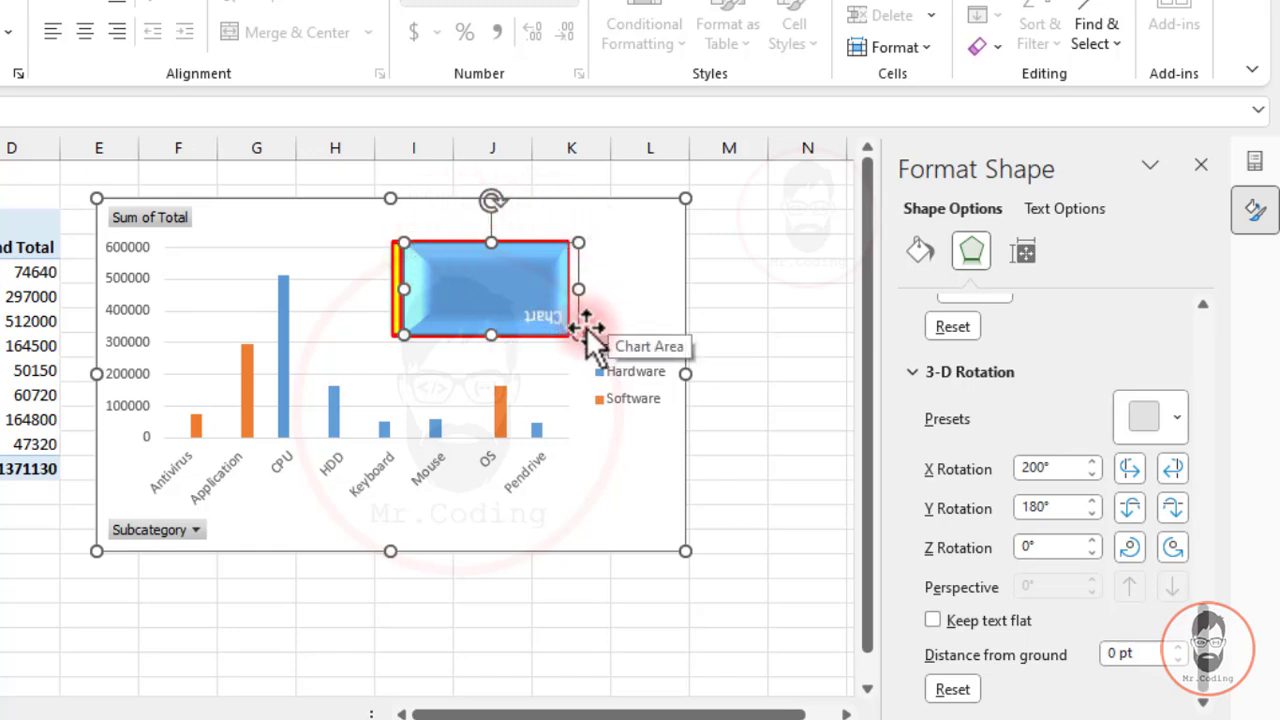
Set the rectangle's X and Y rotation to 0° and turn on Keep text flat
click(1093, 515)
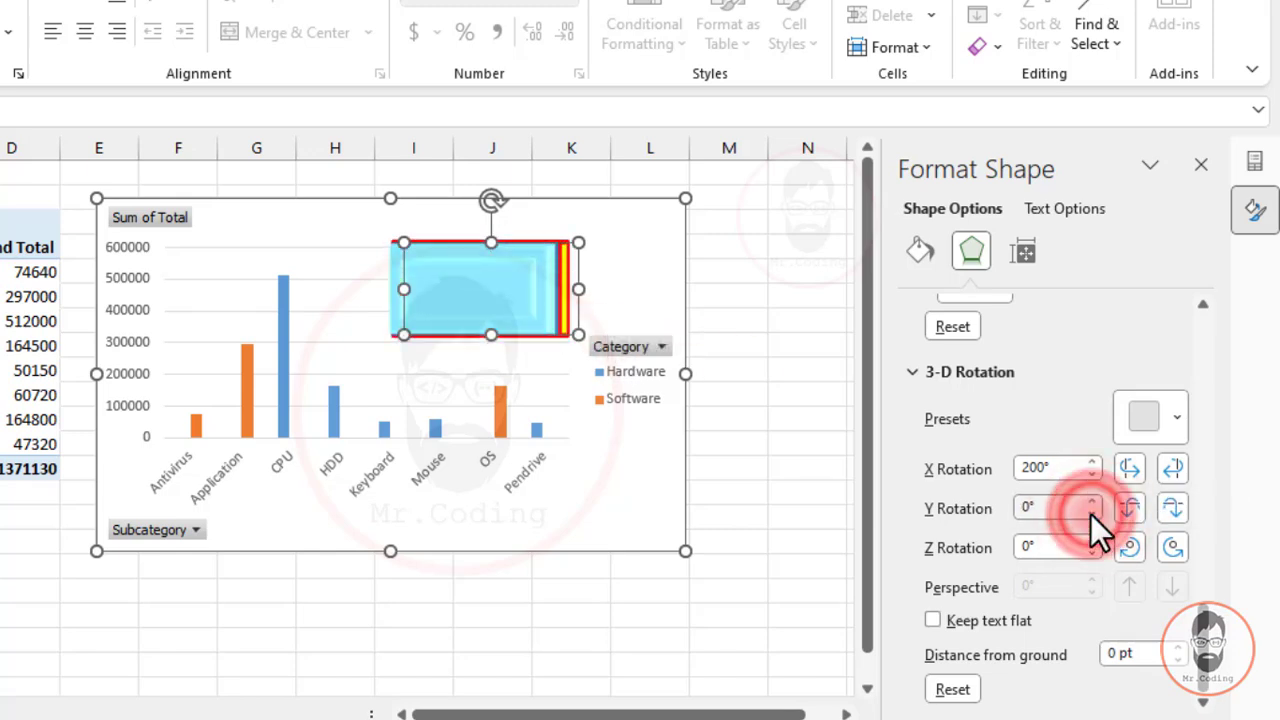
click(1090, 472)
drag(1090, 470, 1090, 471)
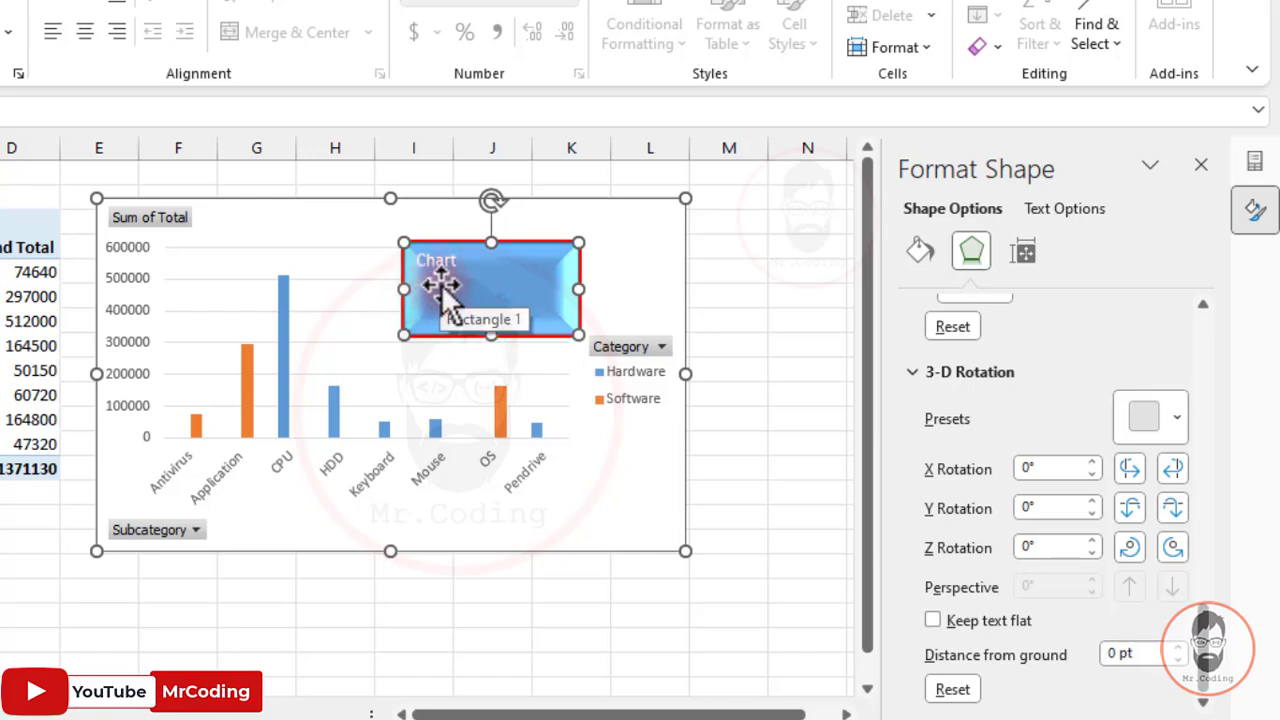
click(933, 620)
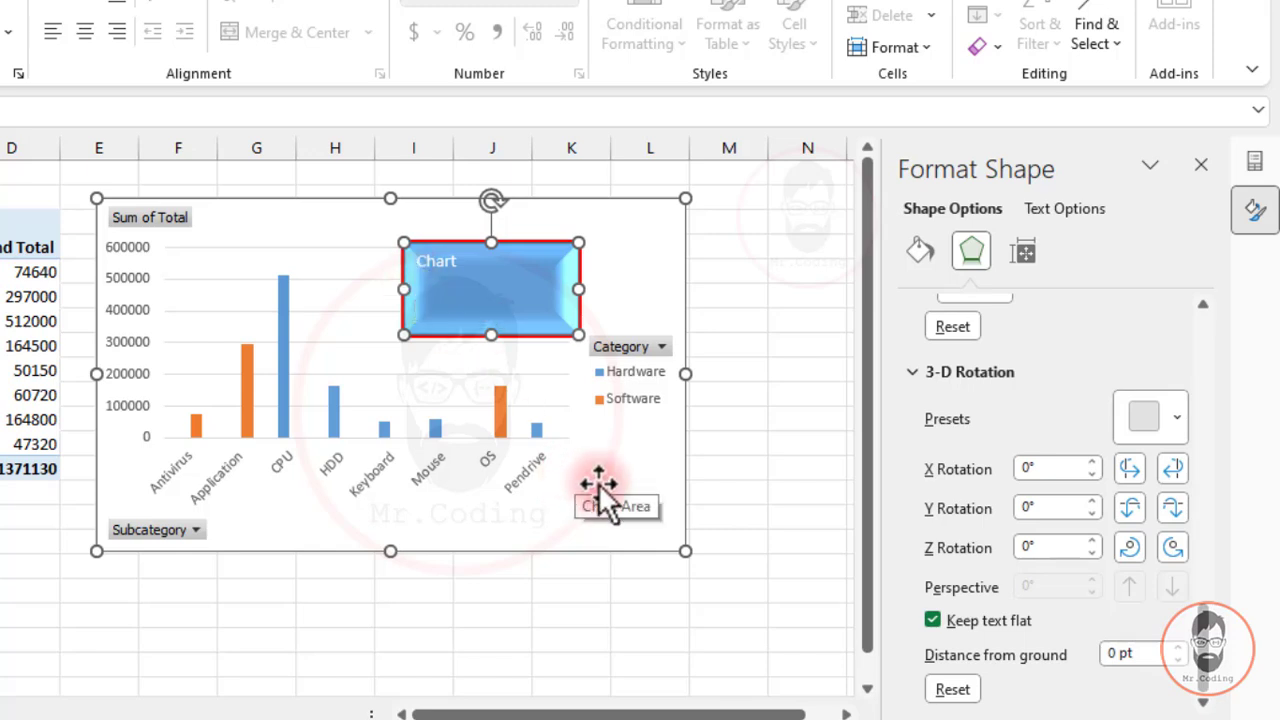
Set the rectangle's X rotation to 40° and its Y rotation to 30°
click(1093, 464)
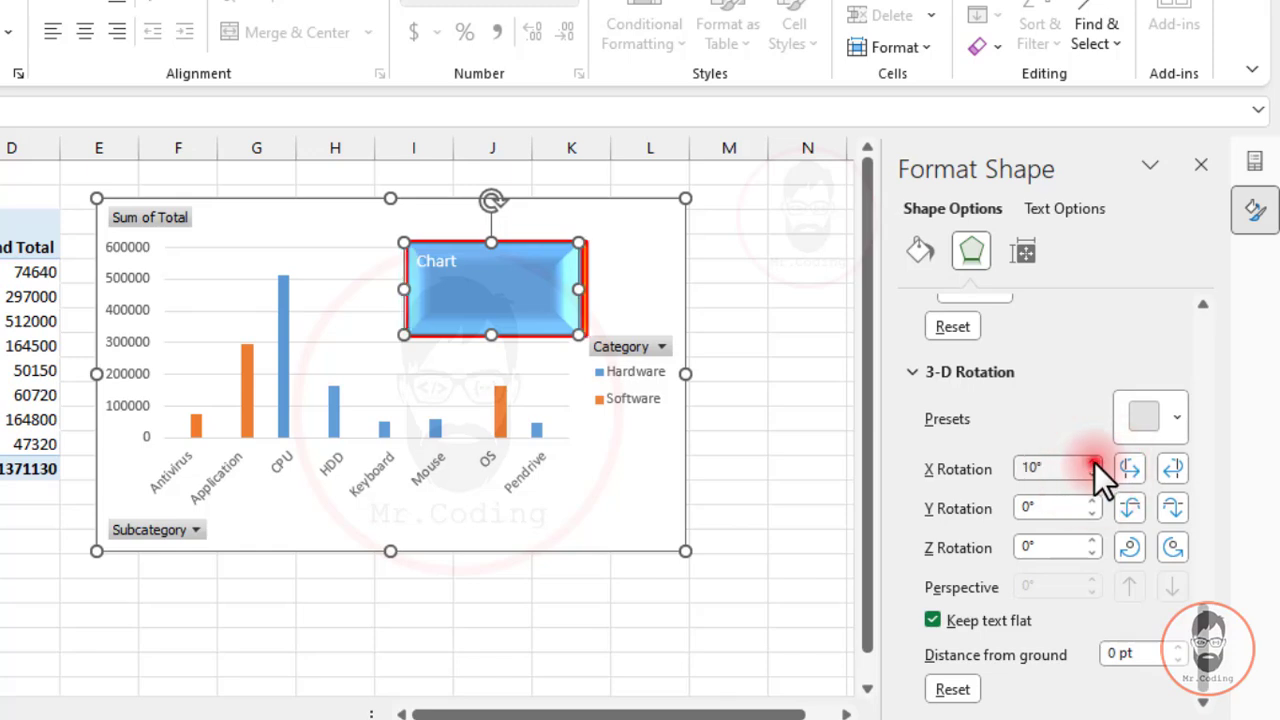
click(1093, 474)
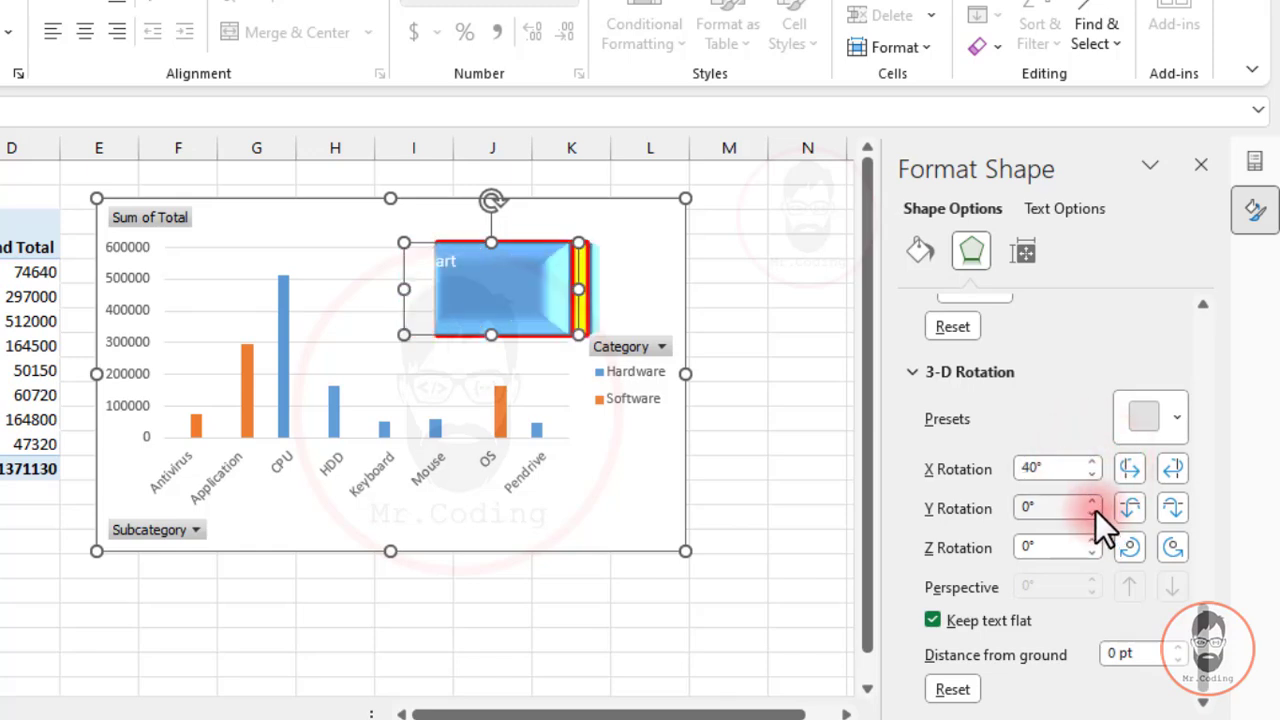
click(1095, 499)
click(1095, 499)
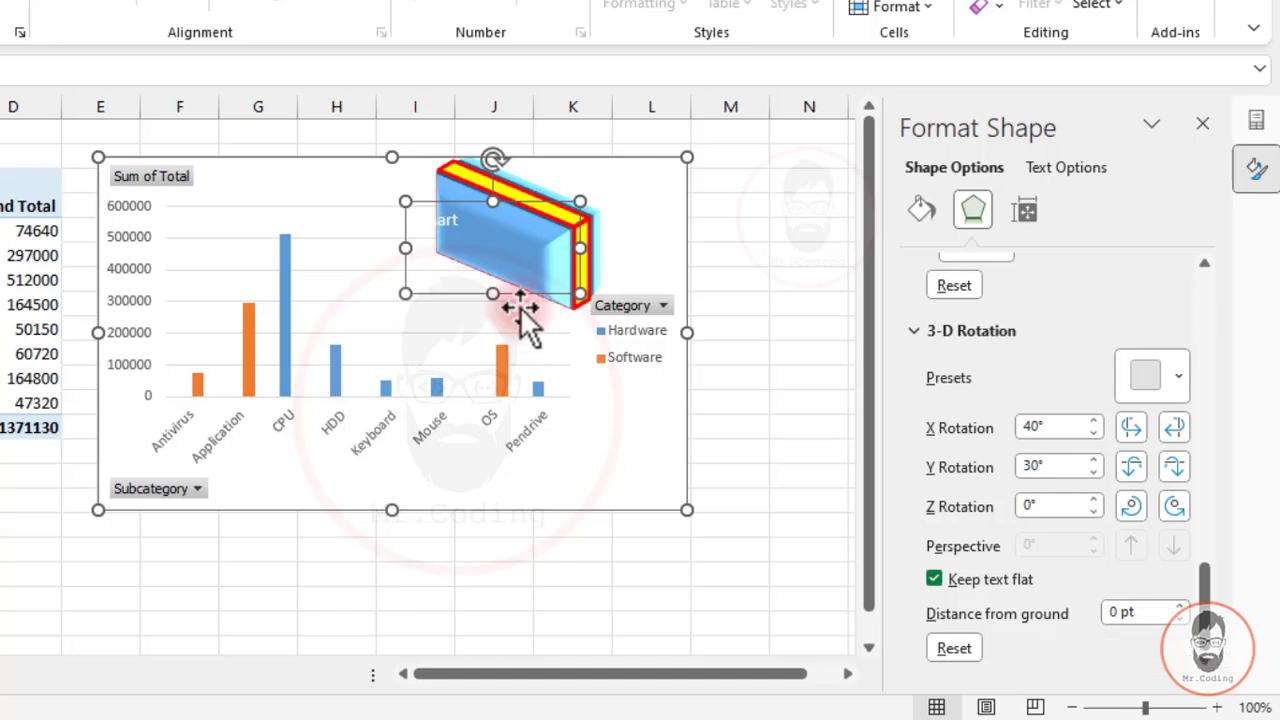
Raise the rectangle's distance from ground to 23.5 pt in its 3-D rotation settings
click(1181, 606)
click(1181, 606)
click(1181, 606)
click(1181, 606)
click(1181, 606)
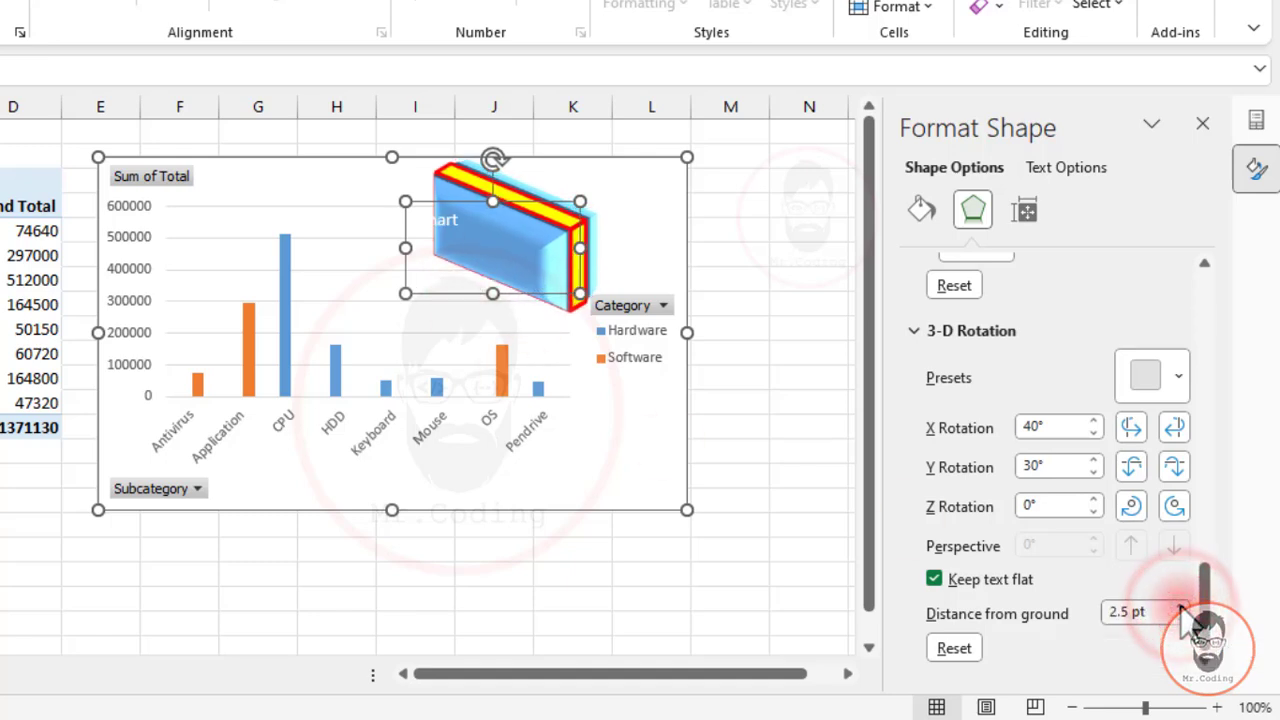
click(1181, 606)
click(1181, 606)
click(1181, 606)
click(1181, 606)
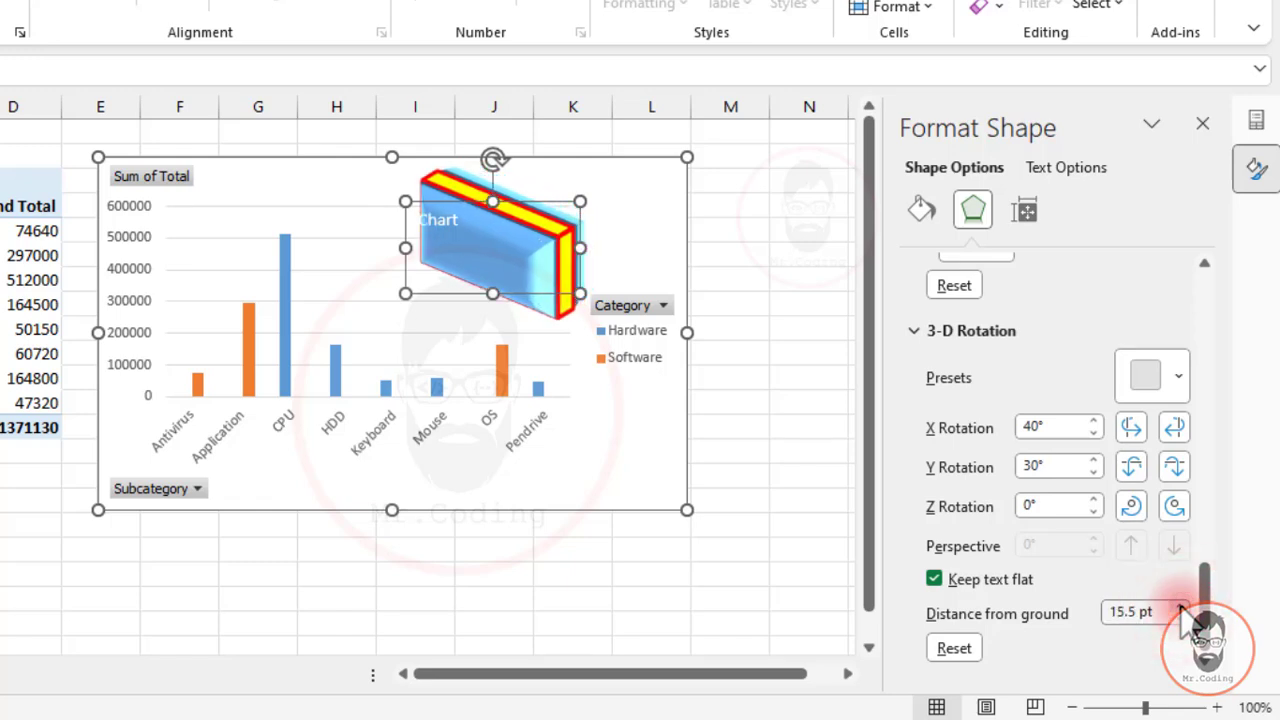
click(1181, 606)
click(1181, 606)
click(1181, 606)
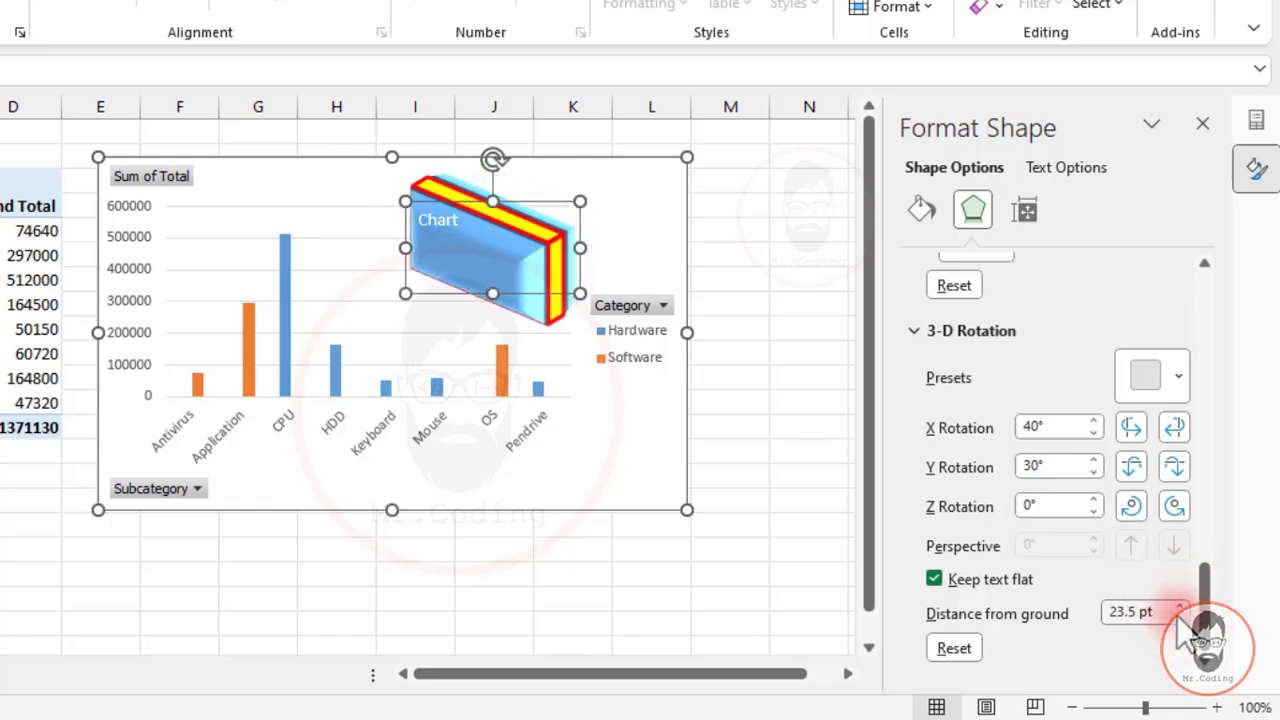
Lower the rectangle's distance from ground to -25.5 pt
click(1181, 617)
click(1181, 617)
click(1181, 617)
click(1181, 617)
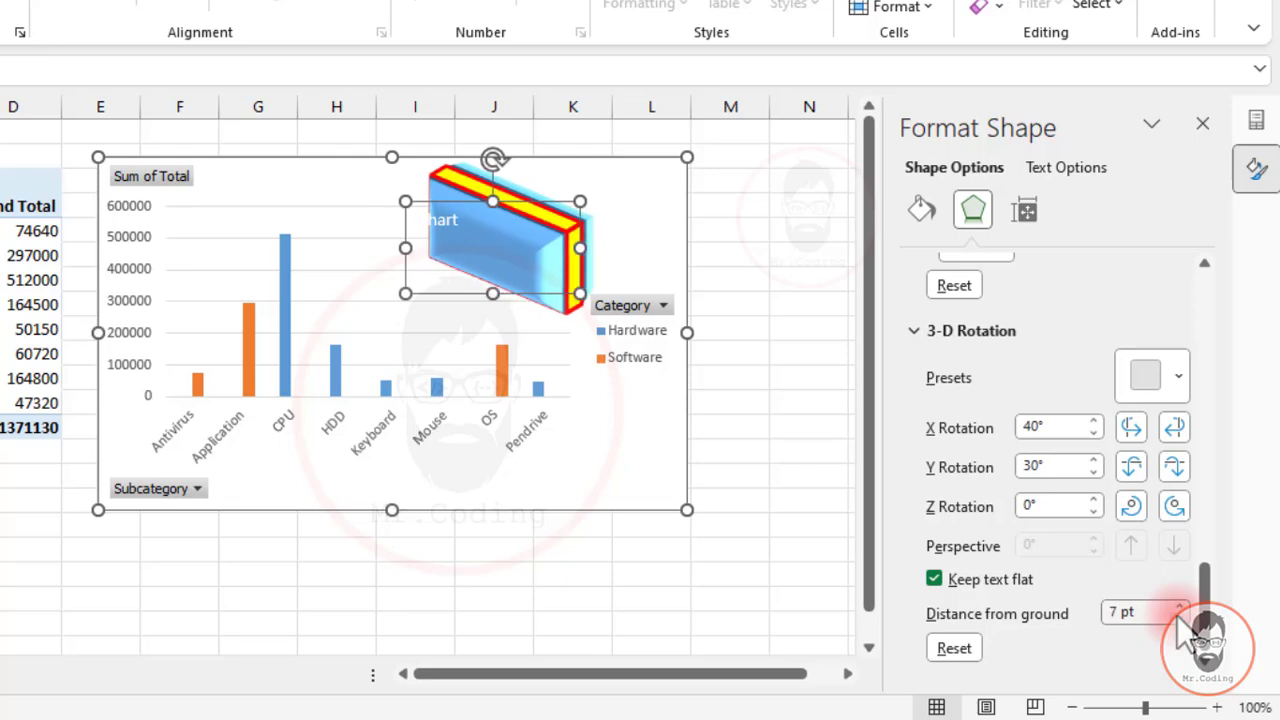
click(1181, 617)
click(1181, 617)
click(1181, 617)
click(1181, 617)
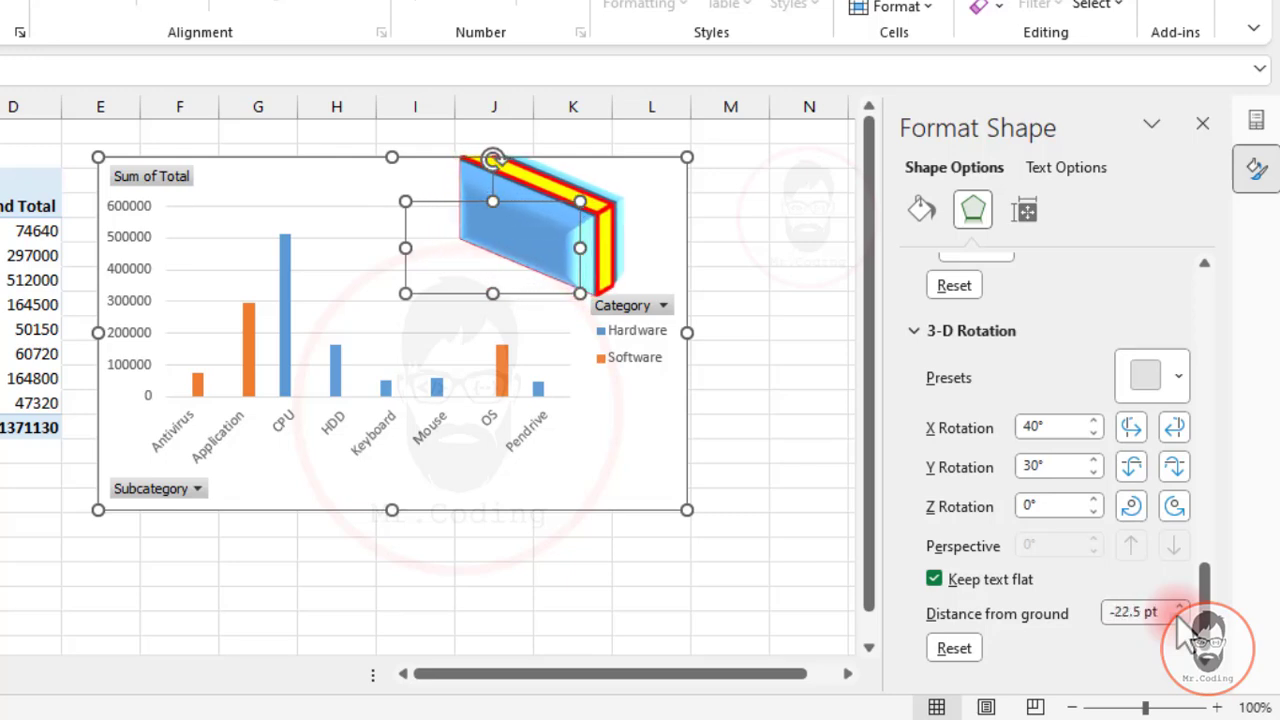
click(1181, 617)
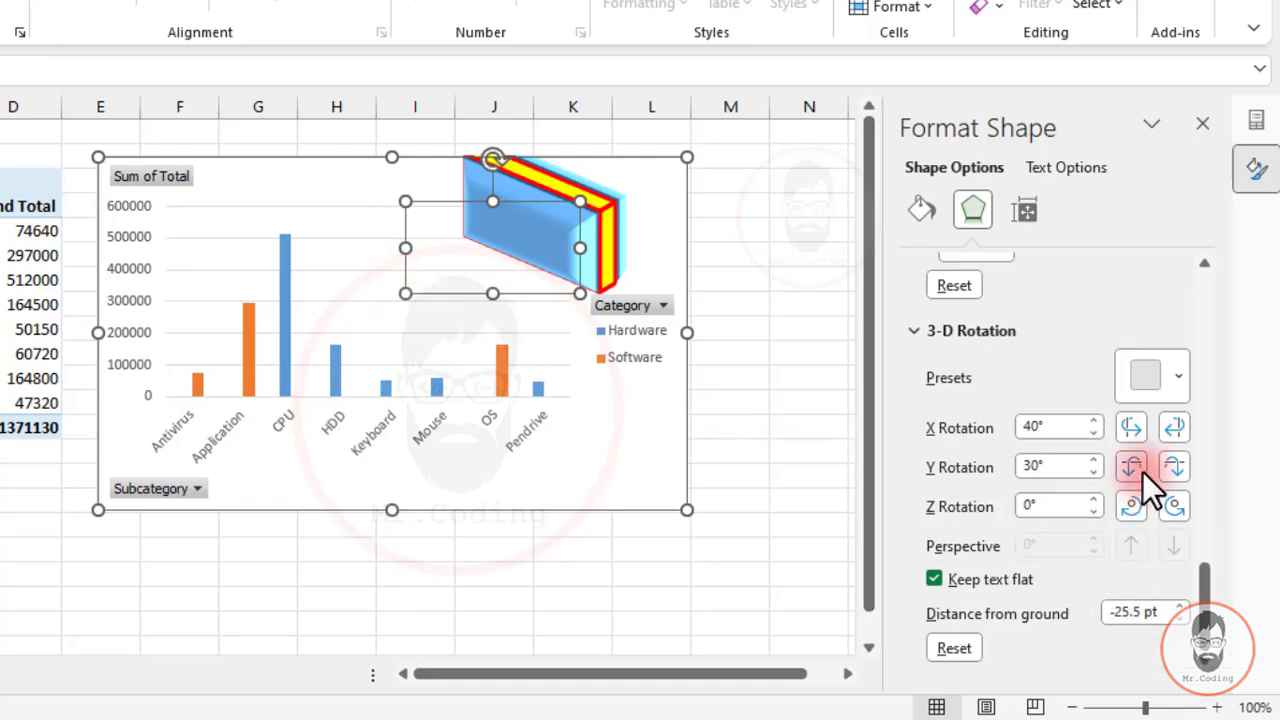
Select the PivotChart instead of the rectangle and bring up the Data Labels choices for adding a chart element
drag(1205, 583, 1210, 287)
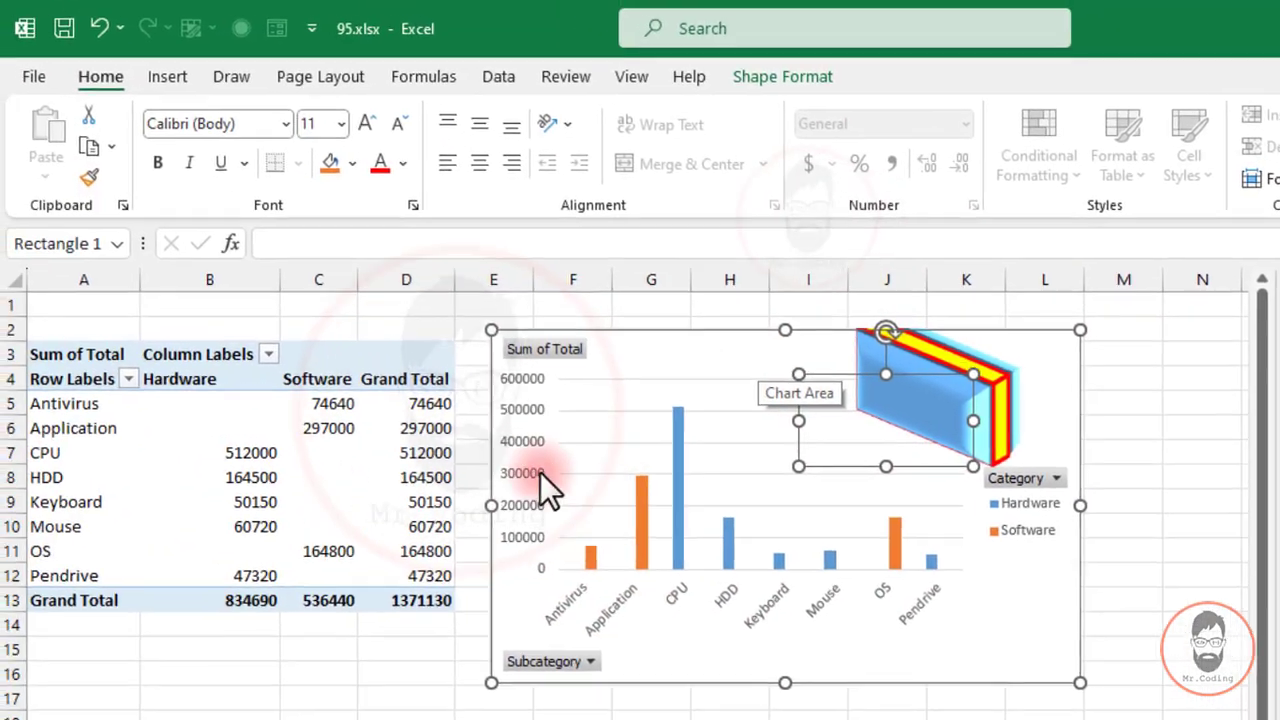
click(626, 445)
click(921, 79)
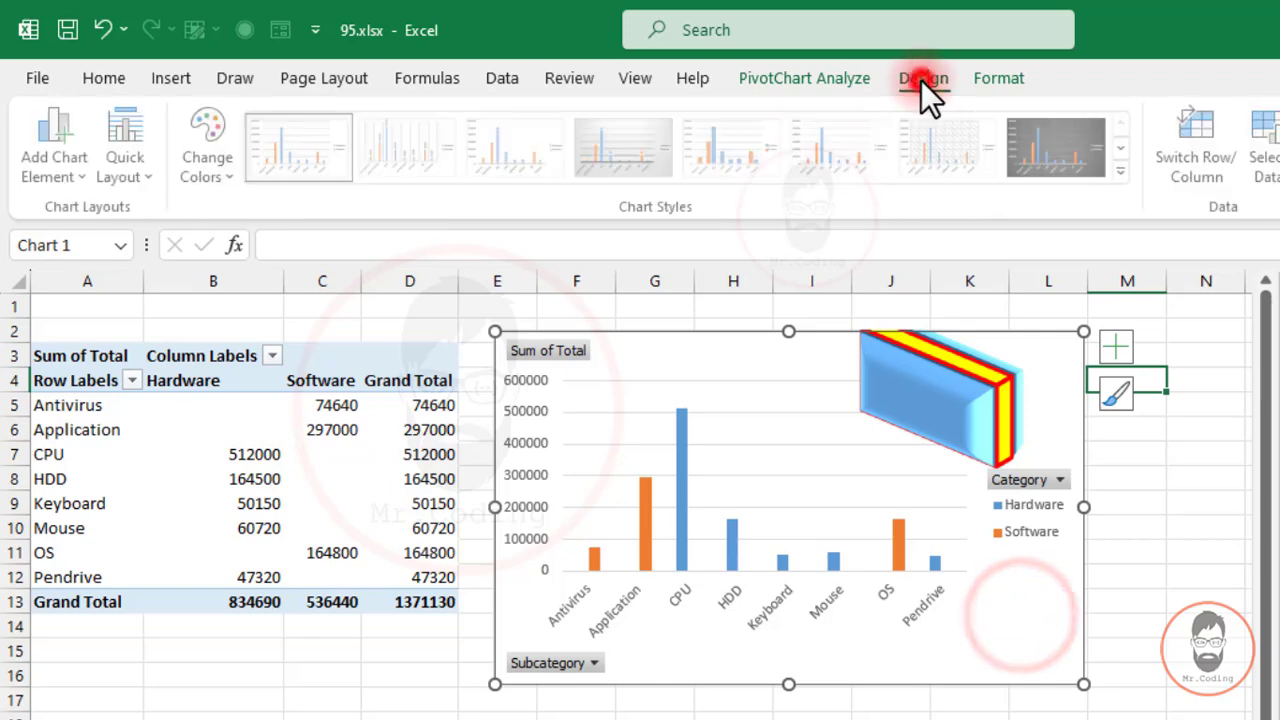
click(70, 181)
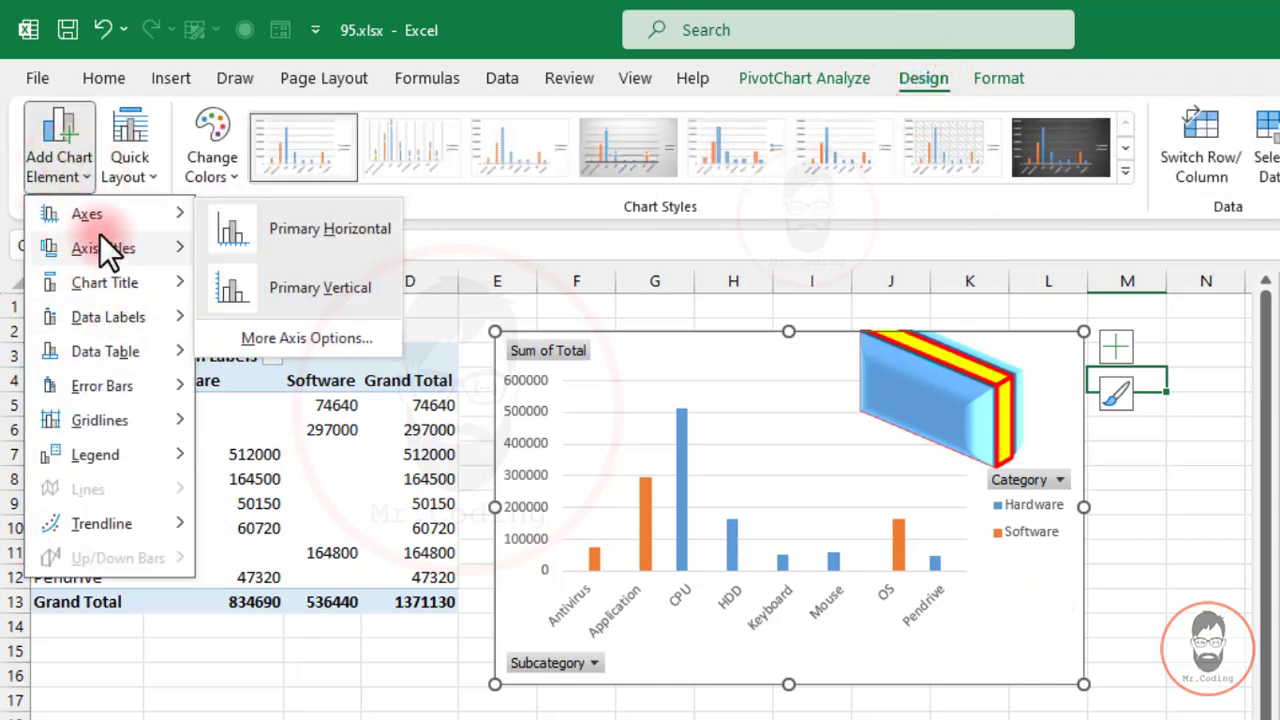
mouse_move(114, 331)
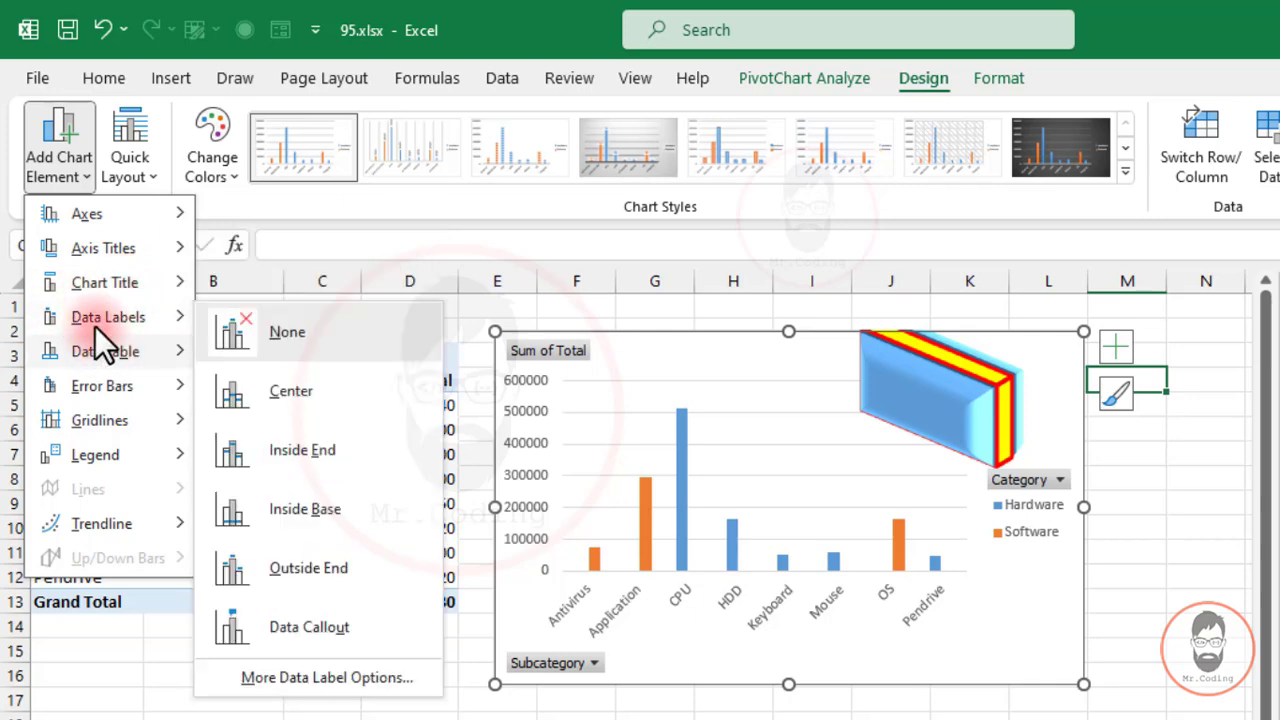